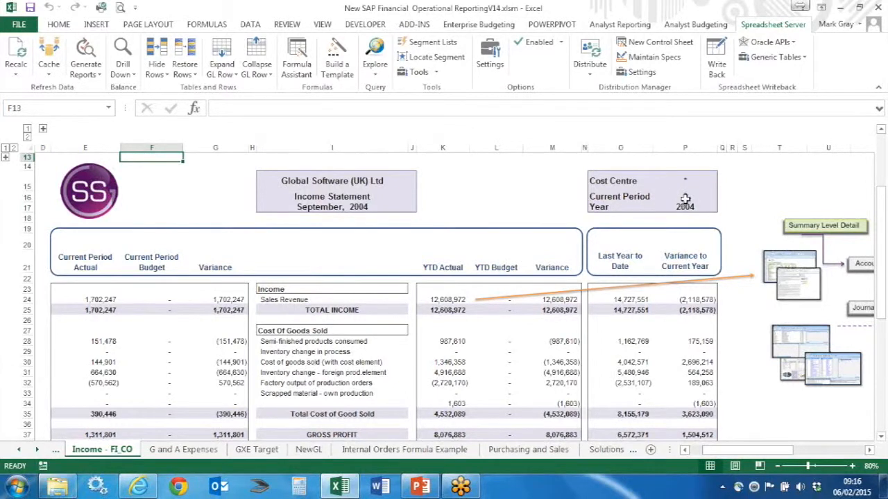
Set the income statement's Current Period to 8 and review the recalculated income, cost and expense figures
click(686, 200)
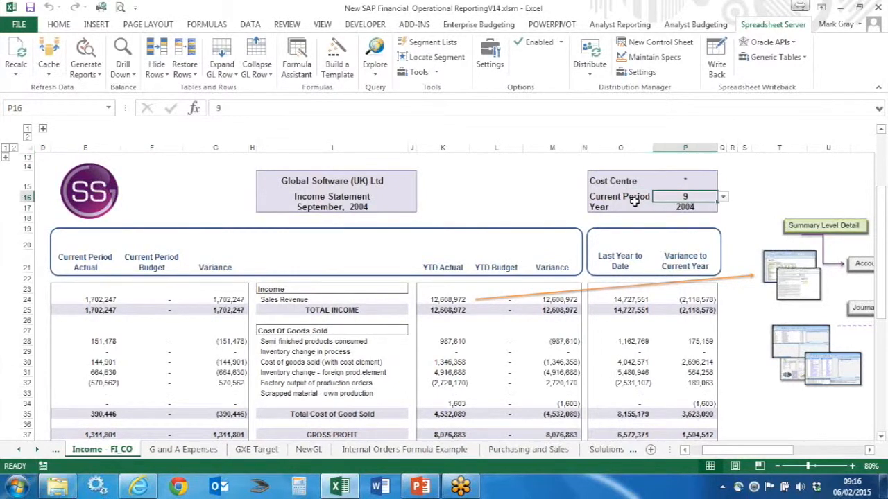
click(722, 198)
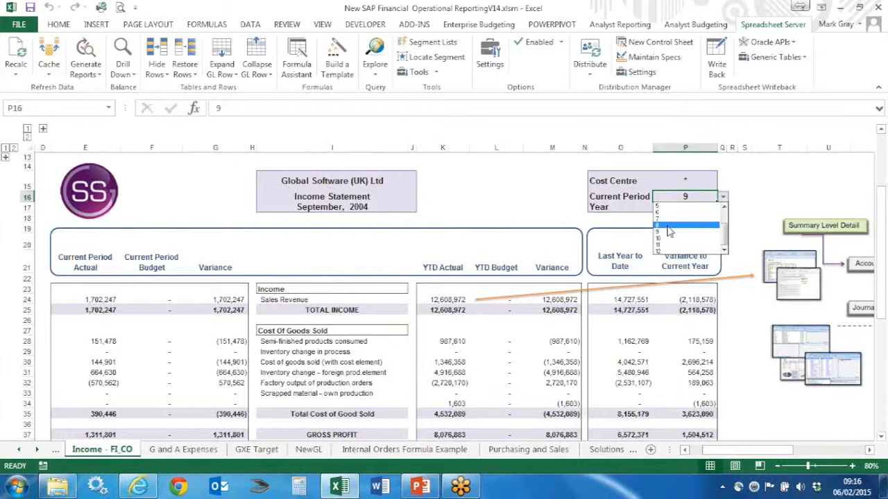
click(667, 229)
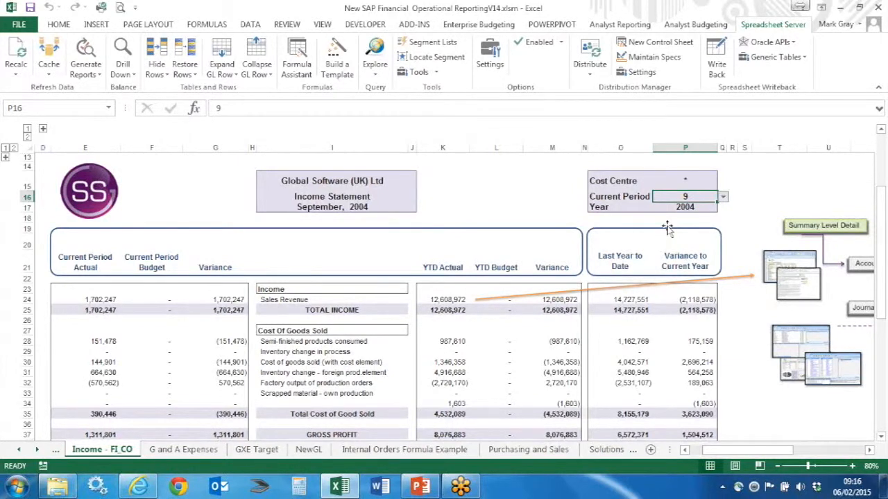
text(8)
key(Return)
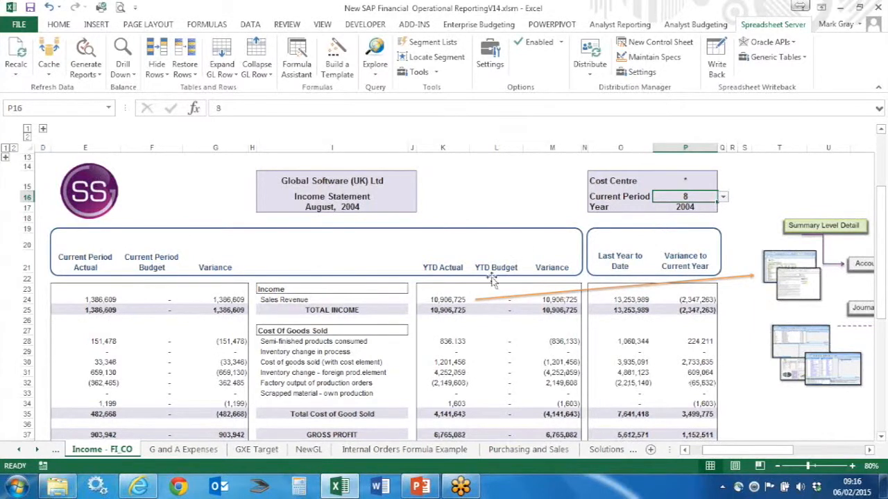
scroll(437, 298, down, 1)
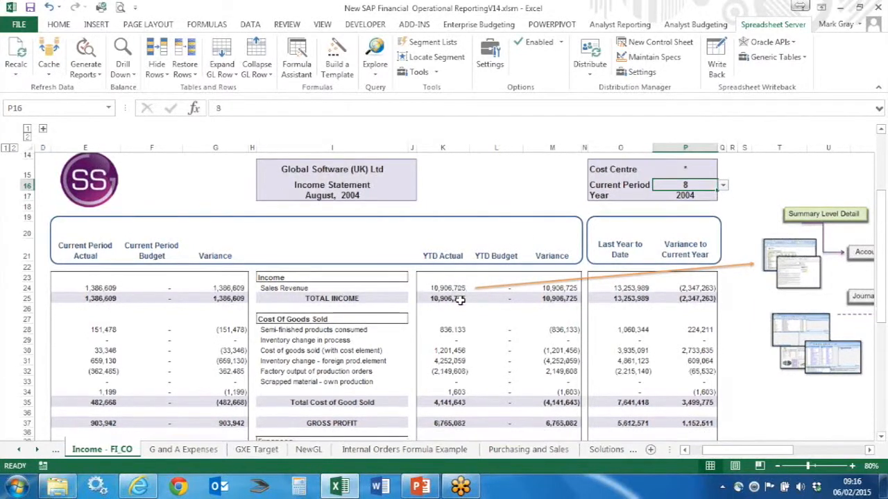
scroll(459, 300, down, 3)
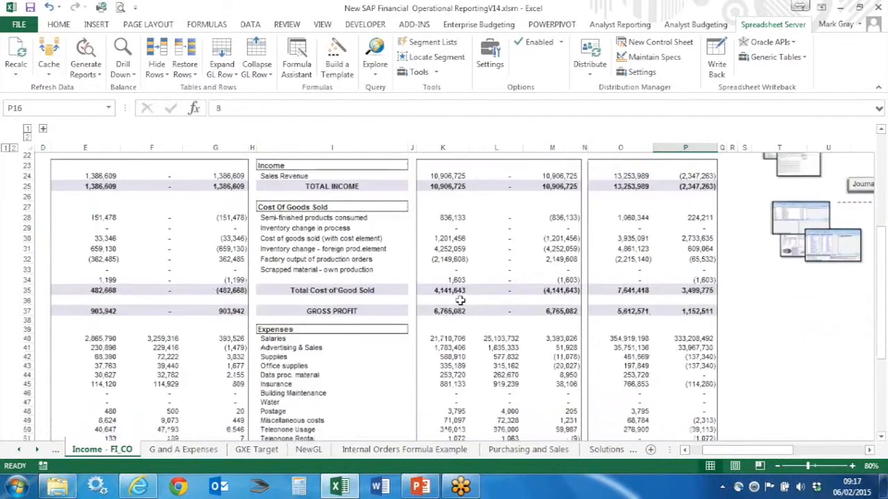
scroll(460, 300, down, 1)
scroll(458, 306, up, 4)
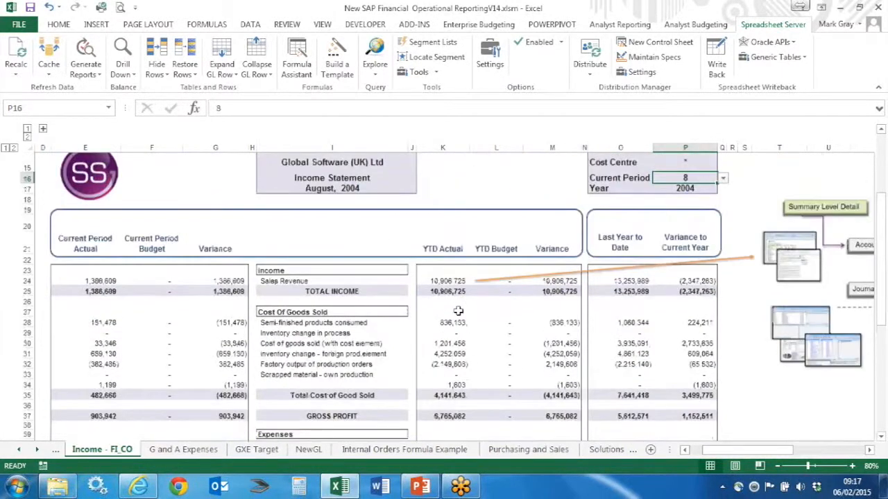
Set the income statement's Current Period back to 9 and look through the recalculated report
click(722, 197)
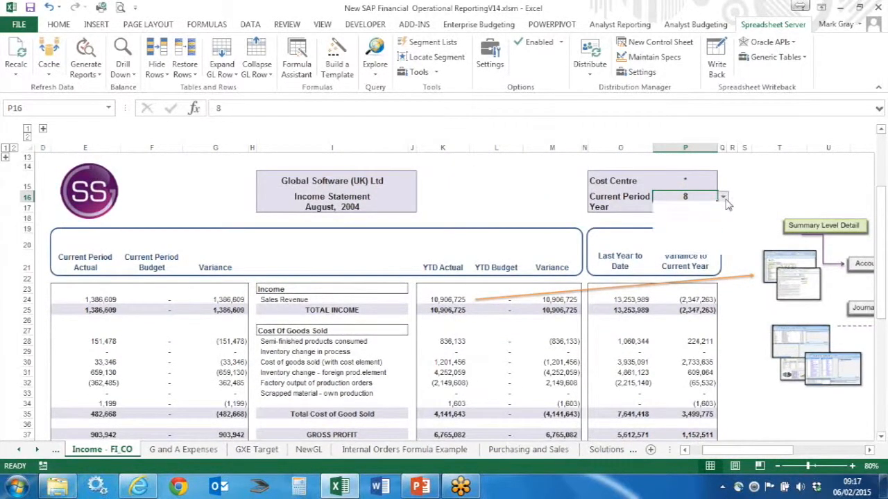
click(665, 231)
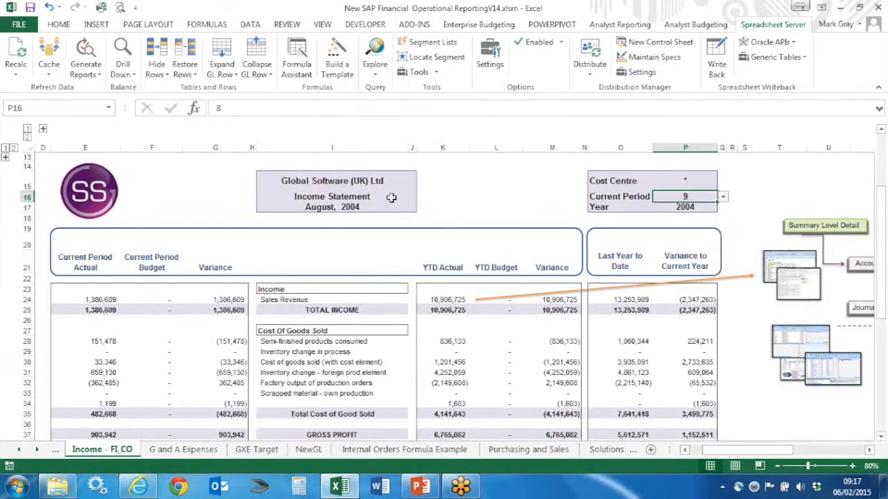
scroll(470, 188, down, 1)
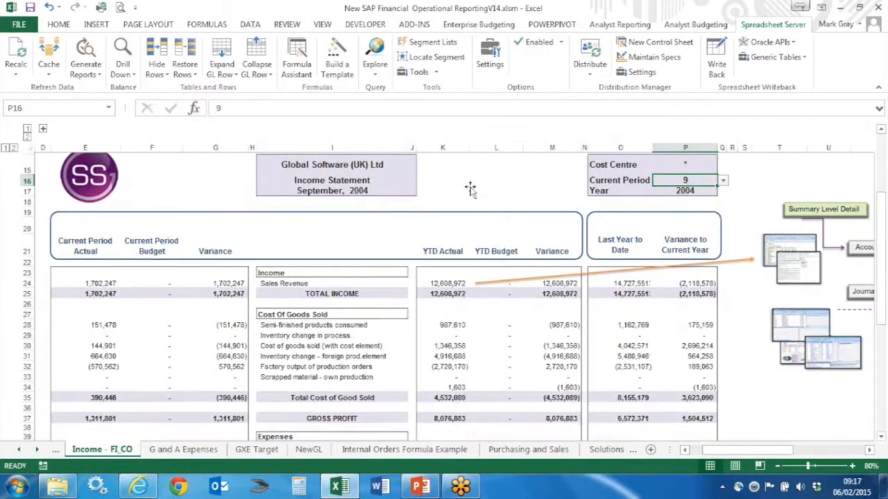
scroll(470, 190, down, 4)
scroll(470, 230, up, 3)
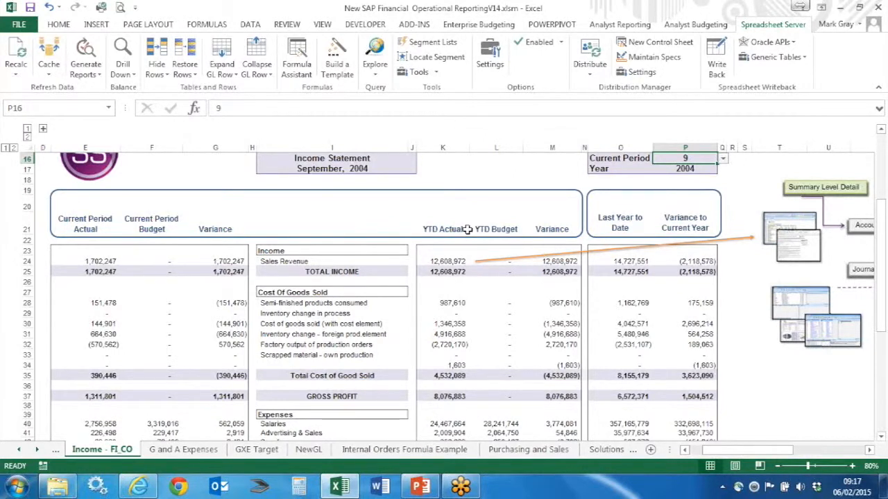
scroll(468, 230, up, 2)
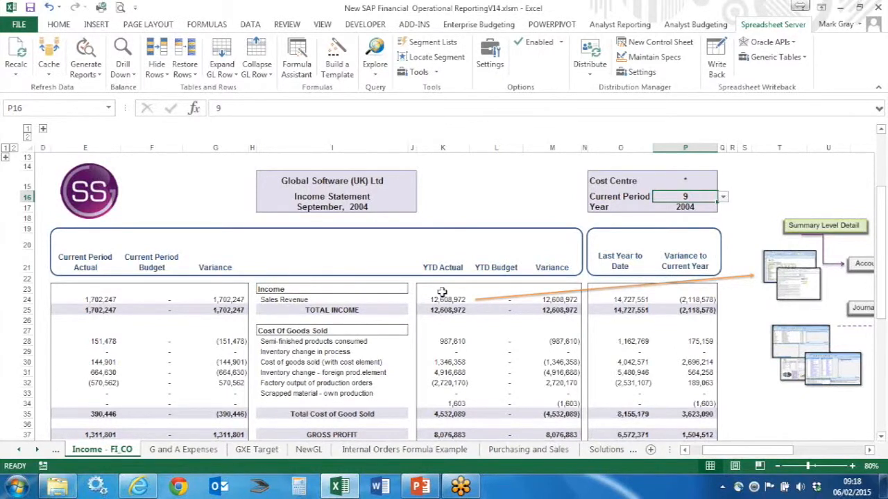
Drill down into the account balances behind the YTD Actual amount for Sales Revenue
click(442, 300)
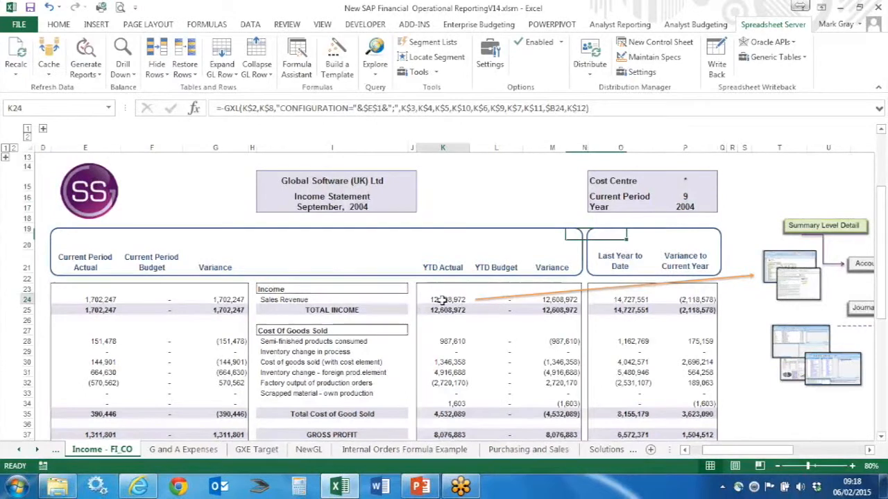
click(122, 47)
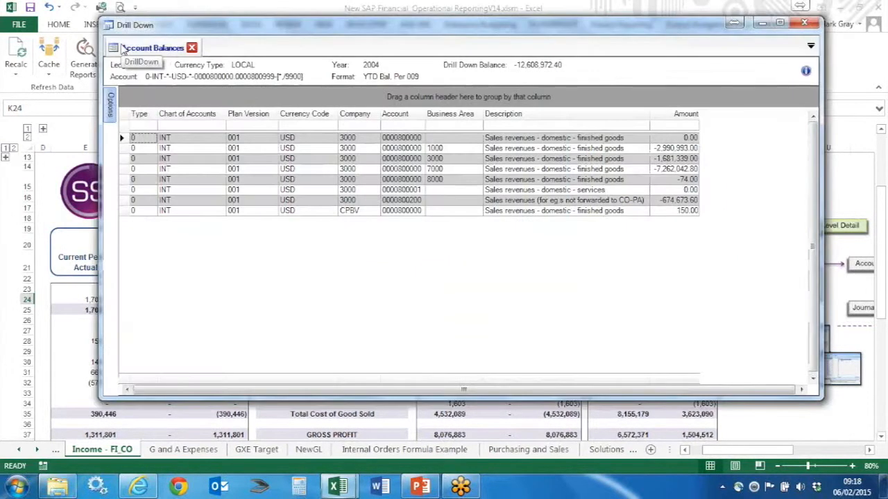
drag(356, 37, 311, 37)
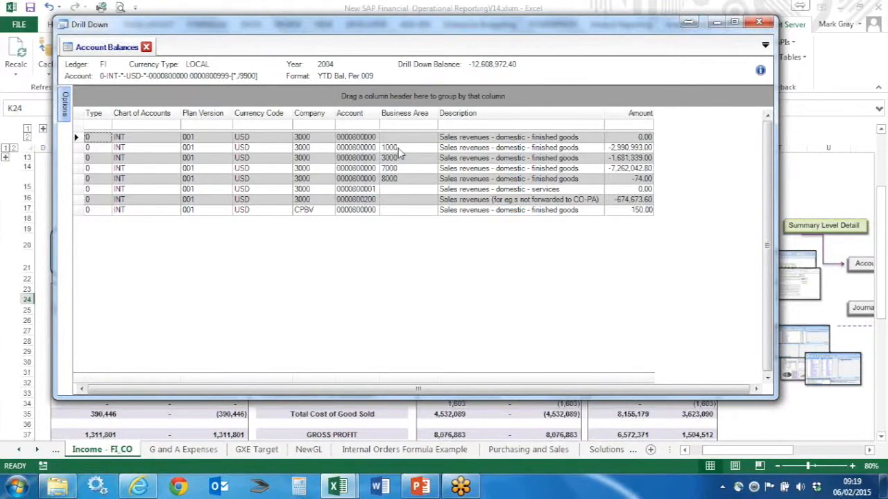
Open the journal list for the selected business area 1000 account balance, logging on to 5. London Internal SAP Server
click(78, 148)
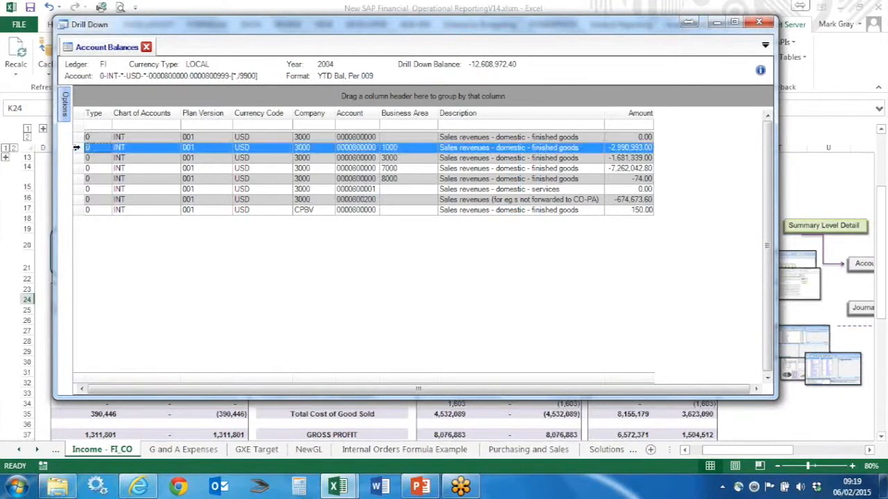
right_click(78, 149)
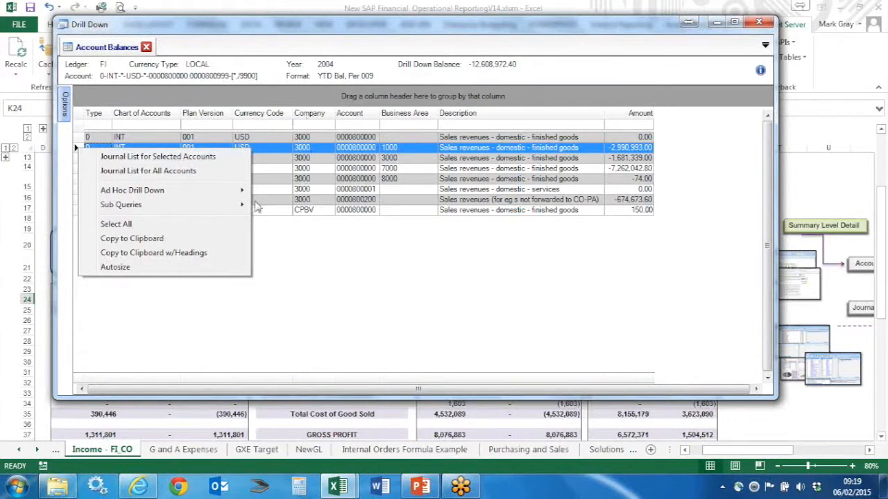
click(192, 157)
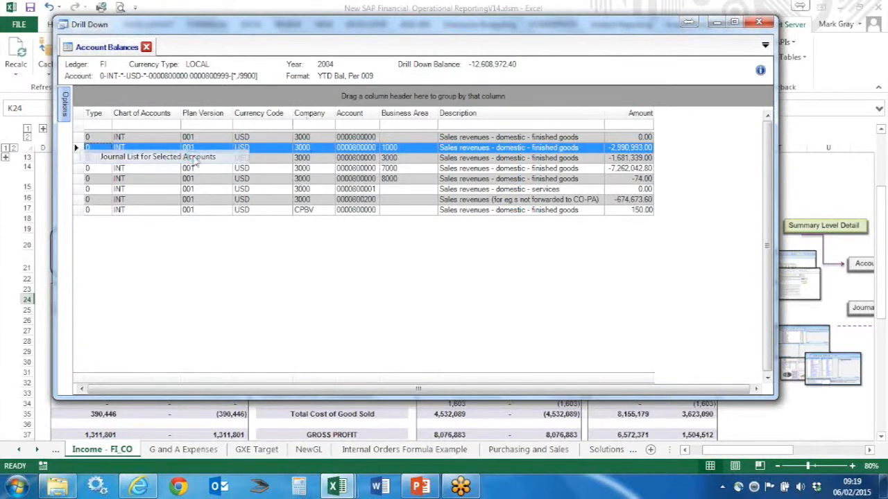
click(363, 175)
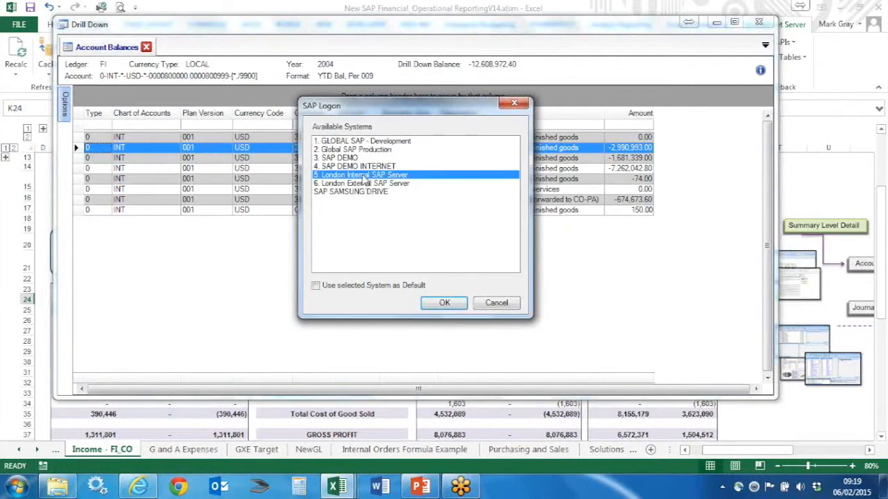
click(444, 303)
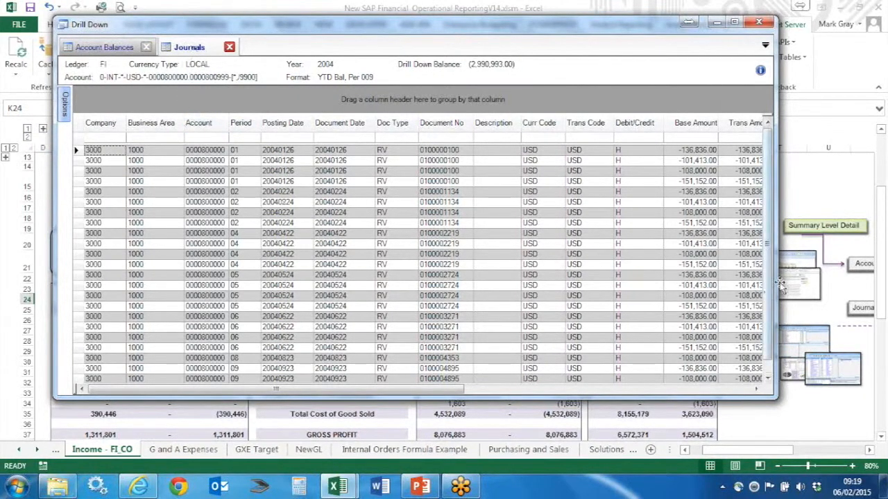
Widen the drill-down window and examine the journal columns through to WBS Element, returning to the Company column
drag(780, 284, 845, 277)
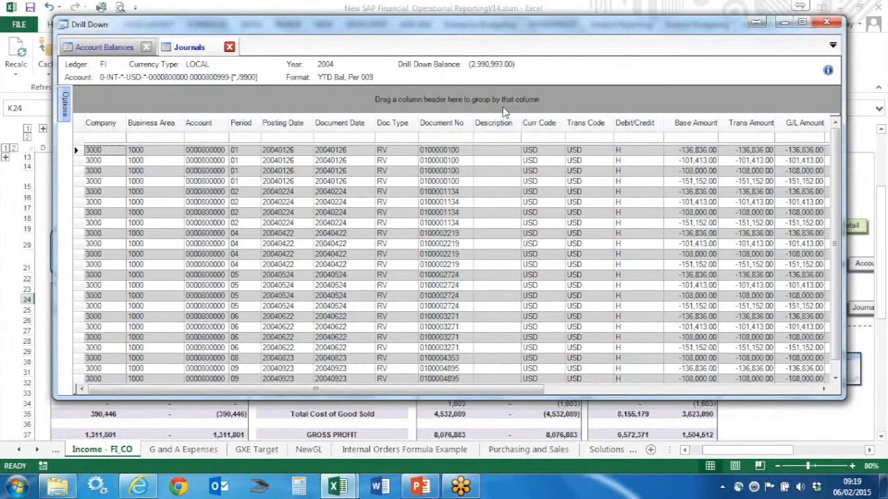
click(824, 390)
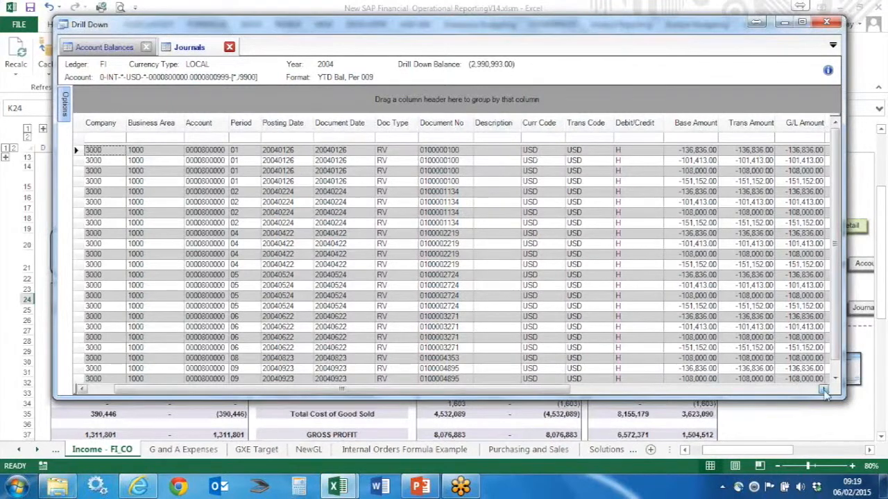
click(824, 390)
click(824, 390)
click(824, 390)
click(824, 391)
click(824, 390)
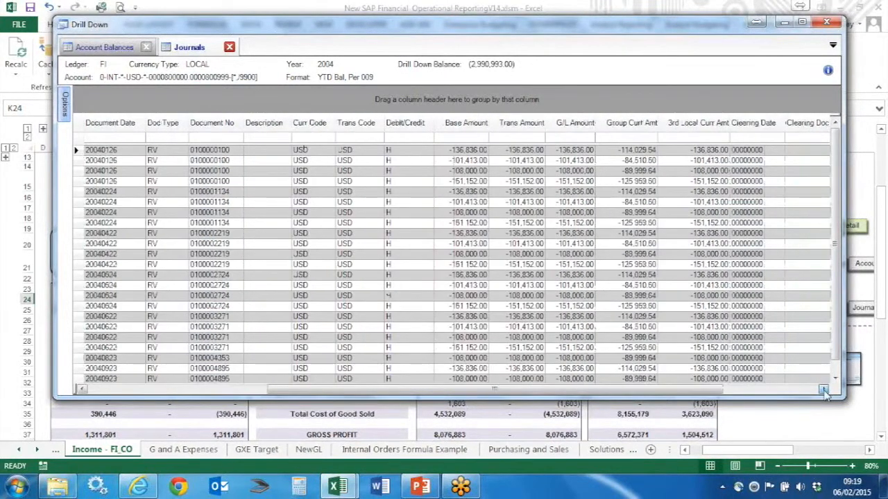
click(824, 390)
click(824, 391)
click(824, 390)
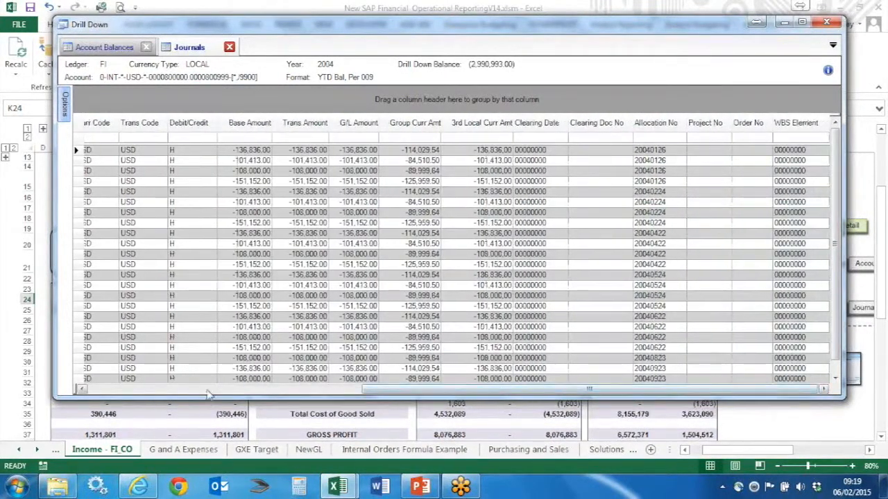
click(107, 390)
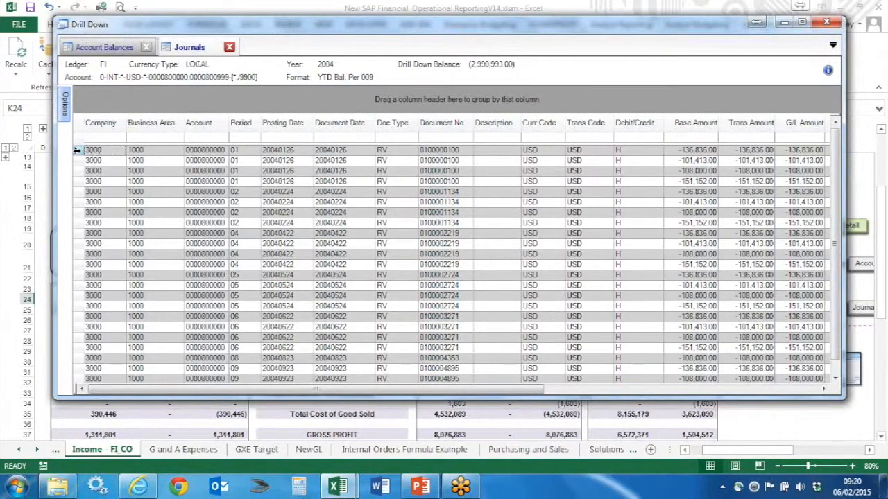
Run the SAP FI Accounting Document Lines sub query on the first journal line
click(79, 153)
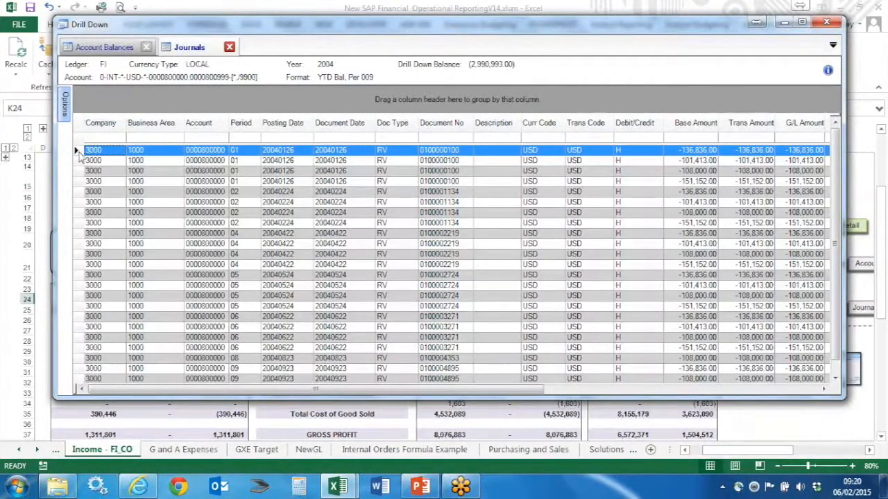
right_click(78, 154)
mouse_move(121, 174)
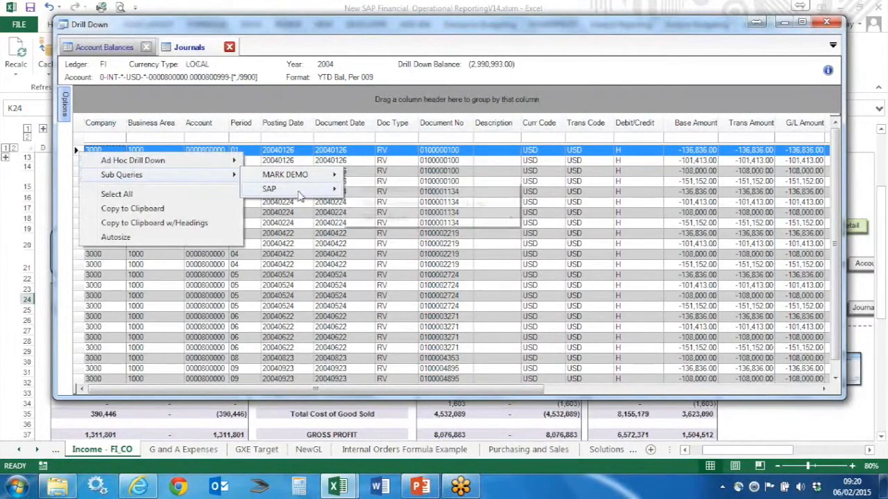
mouse_move(301, 197)
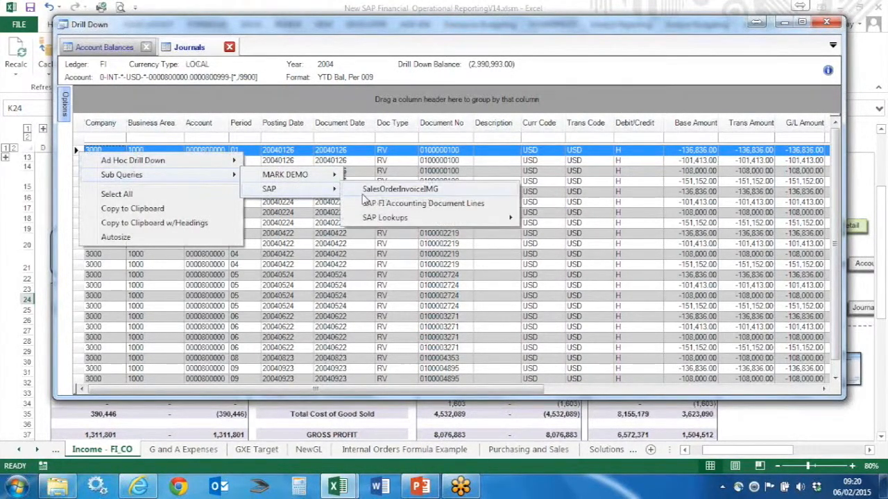
click(431, 206)
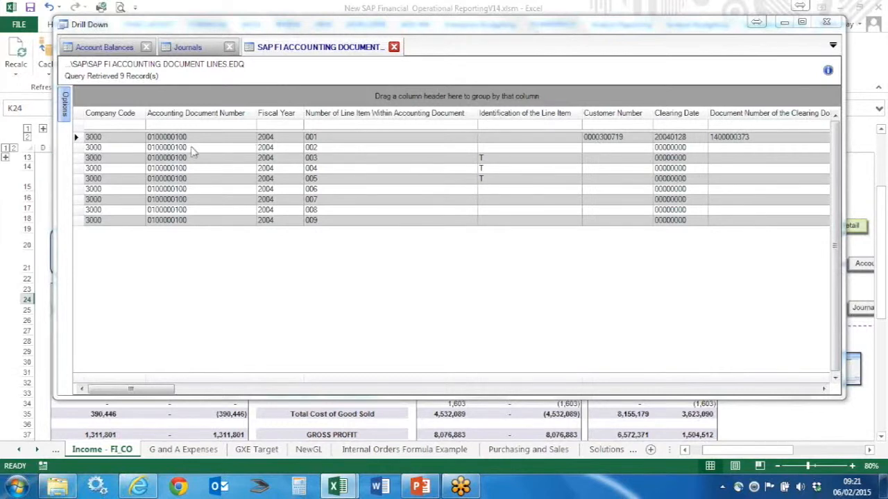
Run the SAP Customer Master Data sub query on accounting document line item 001
click(78, 137)
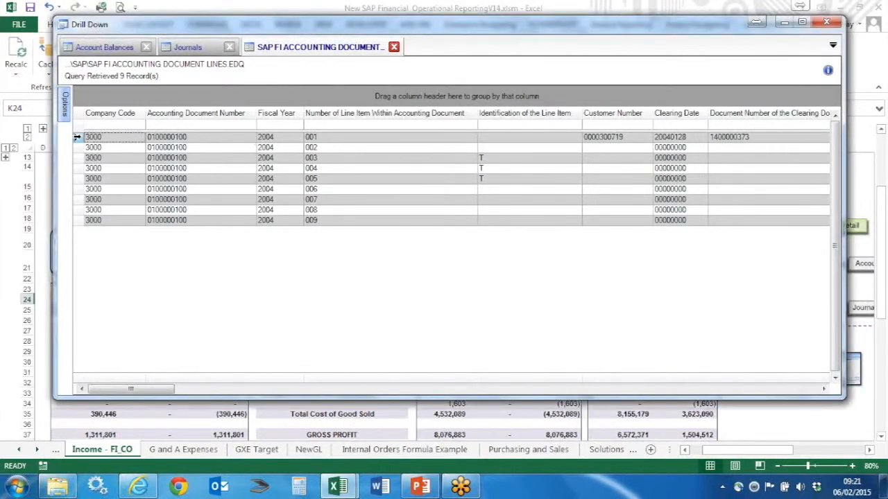
right_click(78, 137)
mouse_move(142, 147)
mouse_move(303, 177)
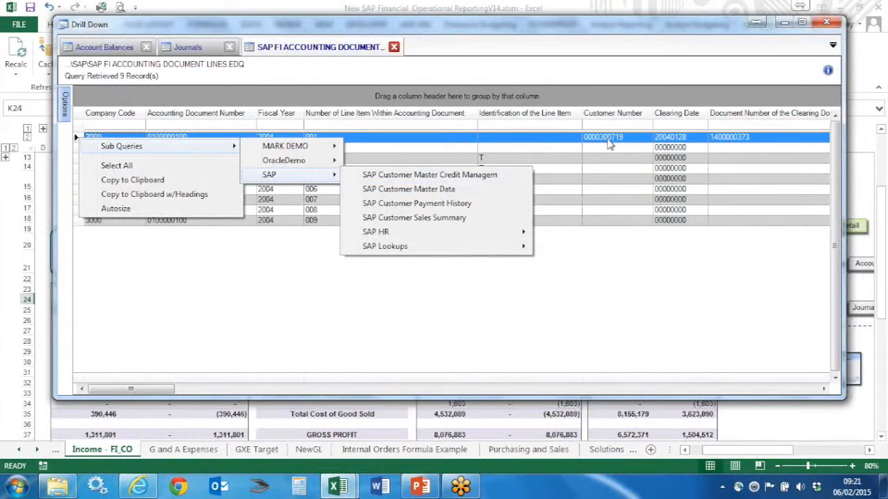
click(430, 190)
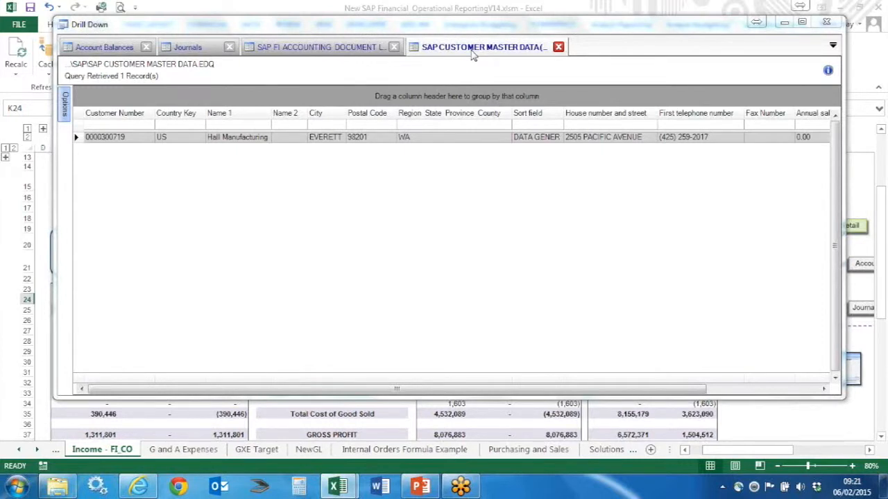
Run the SAP Customer Sales Summary sub query on the customer master record and inspect its remaining columns
right_click(78, 136)
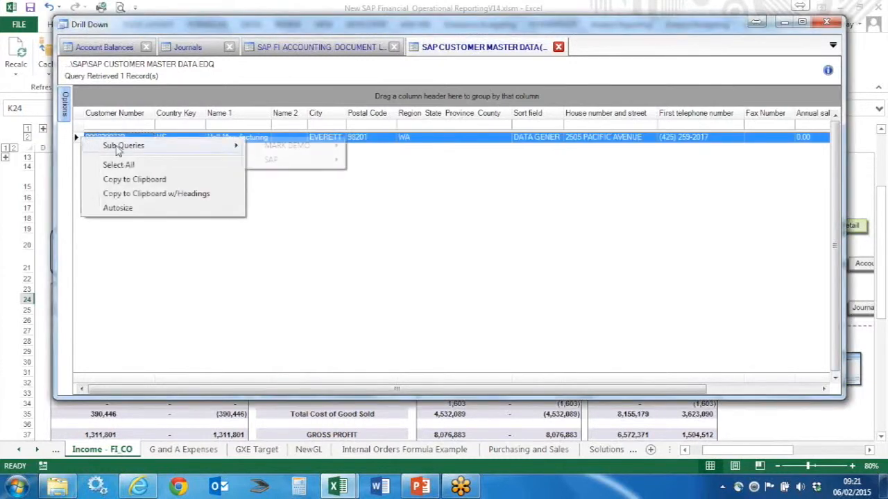
mouse_move(286, 162)
click(400, 175)
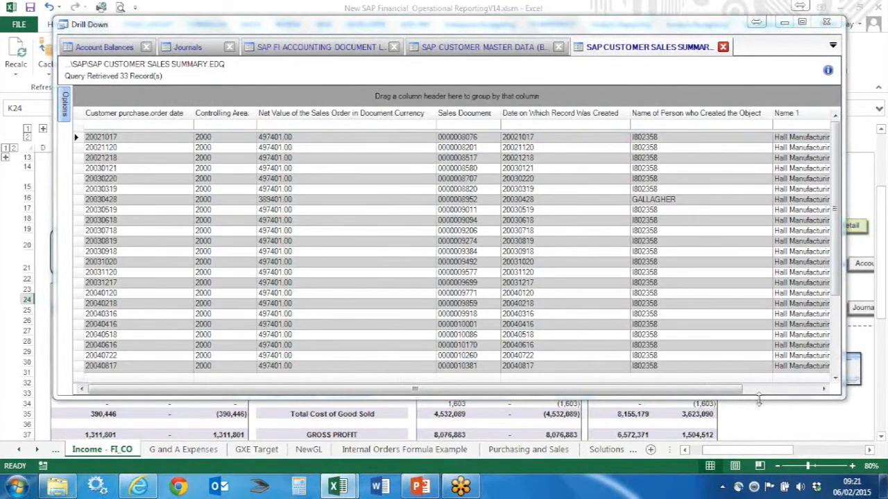
click(823, 391)
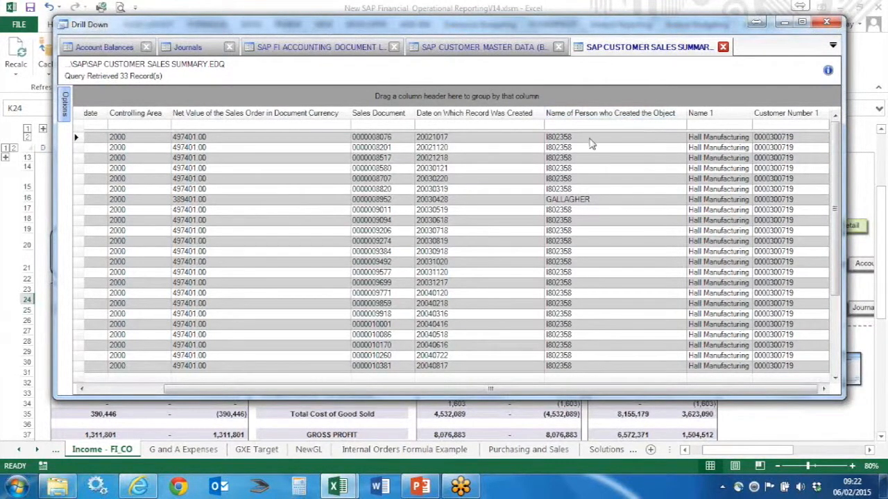
Filter the customer sales summary by creator name with "ga", covering all its records, and clear the filter again
click(103, 391)
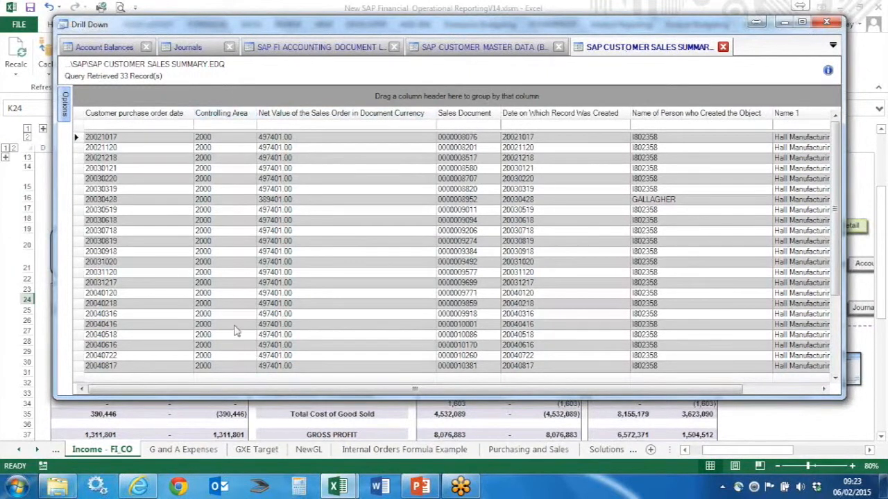
click(836, 367)
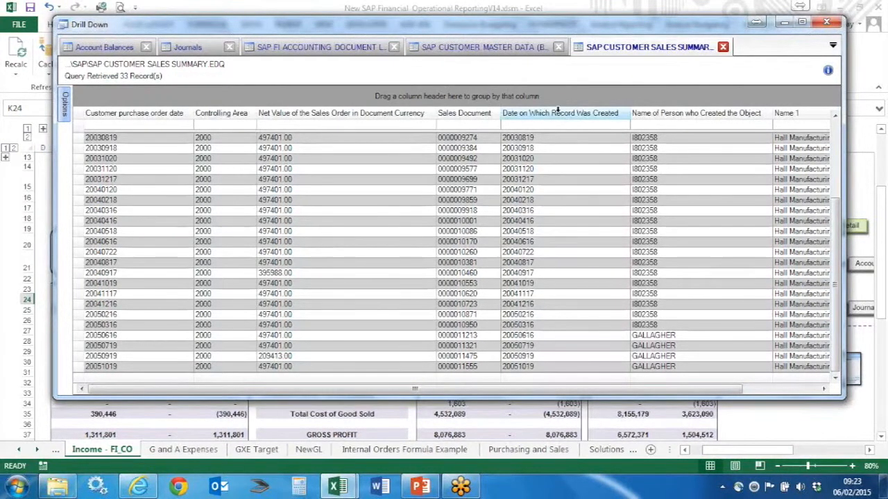
click(694, 113)
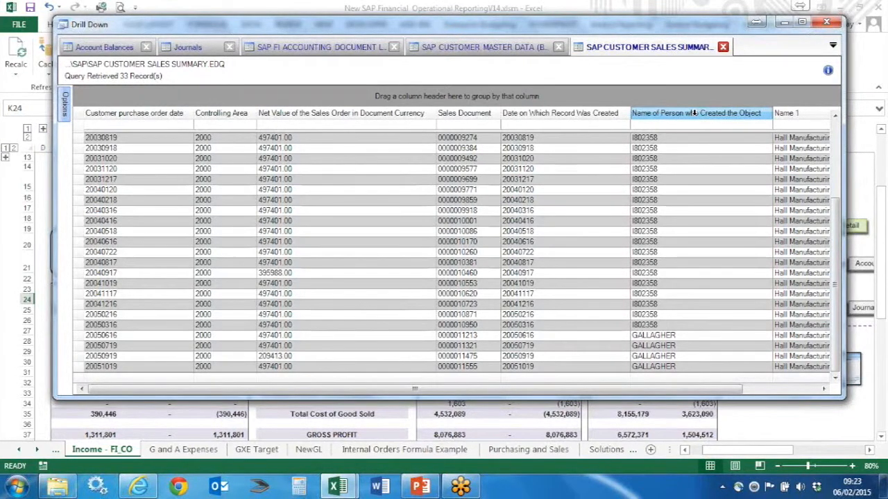
click(693, 113)
click(693, 113)
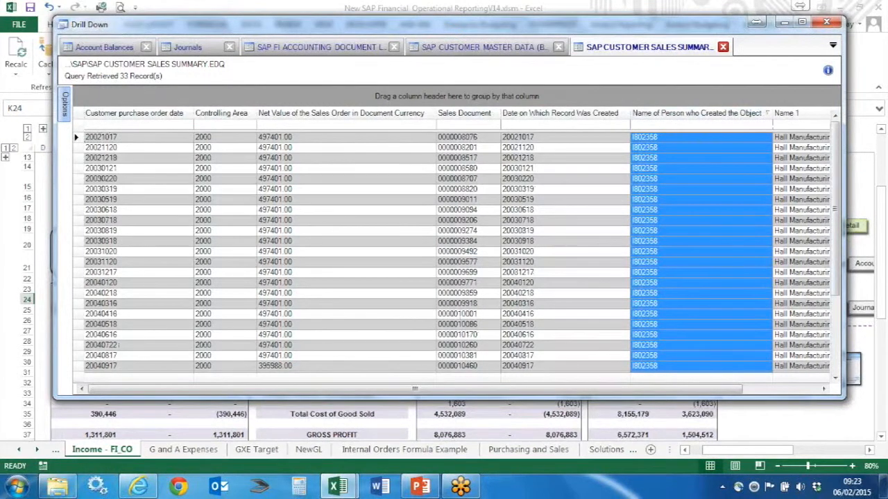
text(ga)
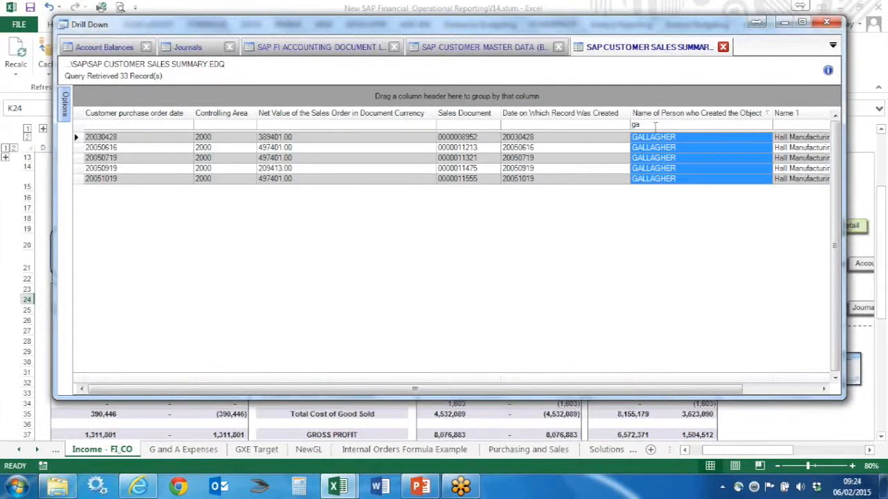
key(BackSpace)
key(BackSpace)
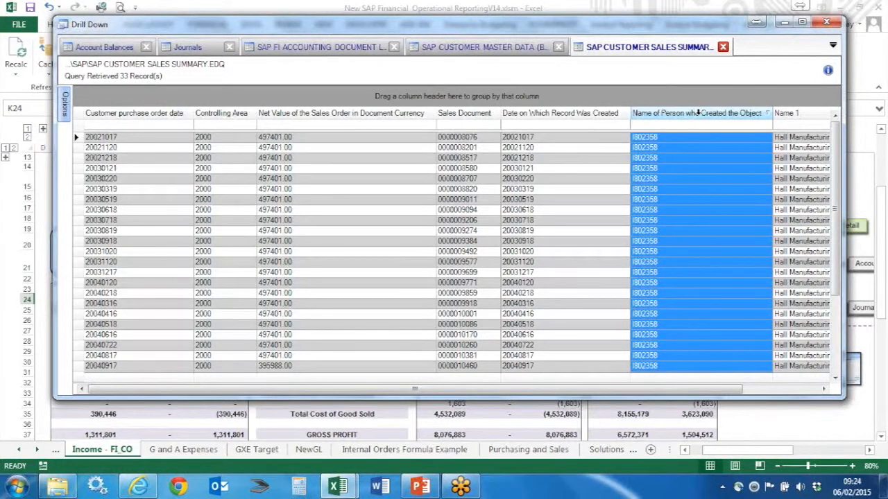
Group the customer sales summary by Name of Person who Created the Object and expand both groups
drag(697, 113, 163, 101)
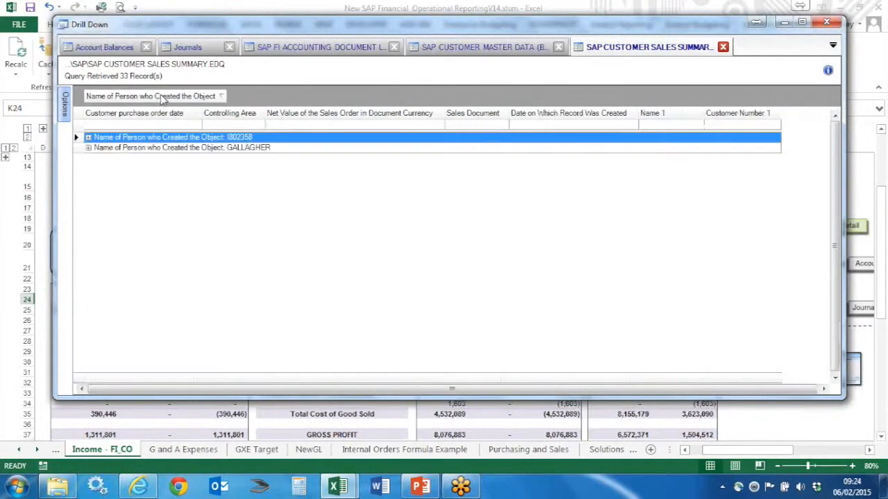
click(88, 148)
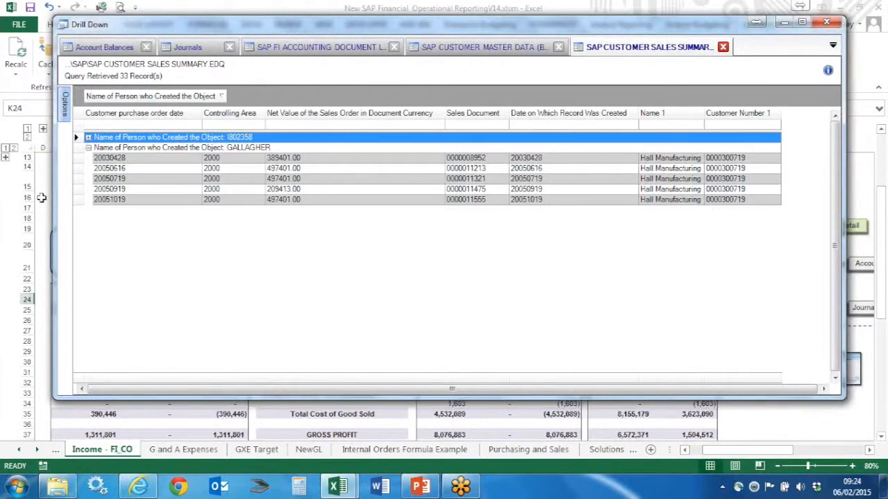
click(88, 138)
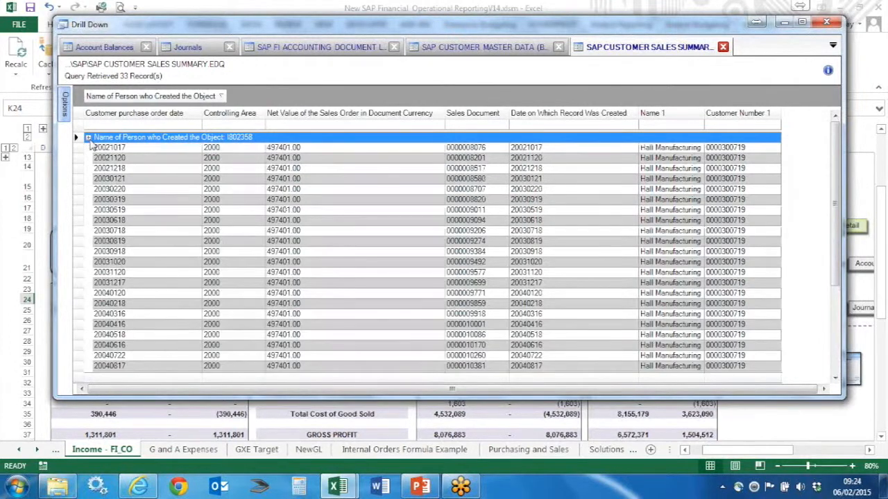
Ungroup the records by placing the creator column before Net Value, move Controlling Area first, and close the drill-down window
drag(186, 97, 298, 113)
mouse_move(221, 113)
mouse_down()
mouse_move(168, 93)
mouse_move(208, 115)
mouse_up()
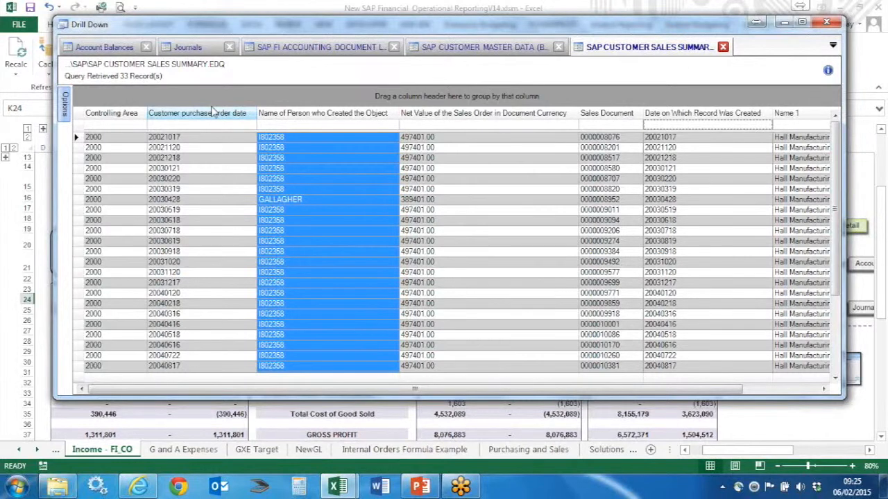
click(828, 23)
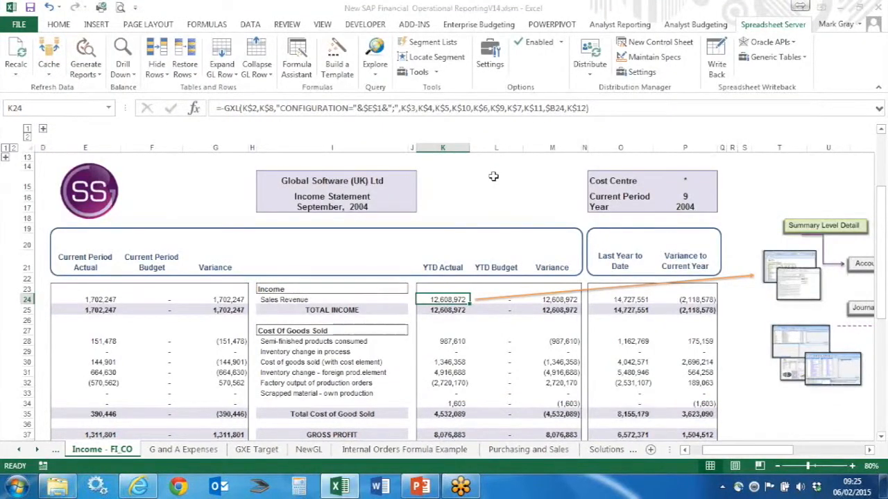
Expand the collapsed setup rows 1 to 12 and columns A to C of the income statement
click(495, 176)
click(447, 216)
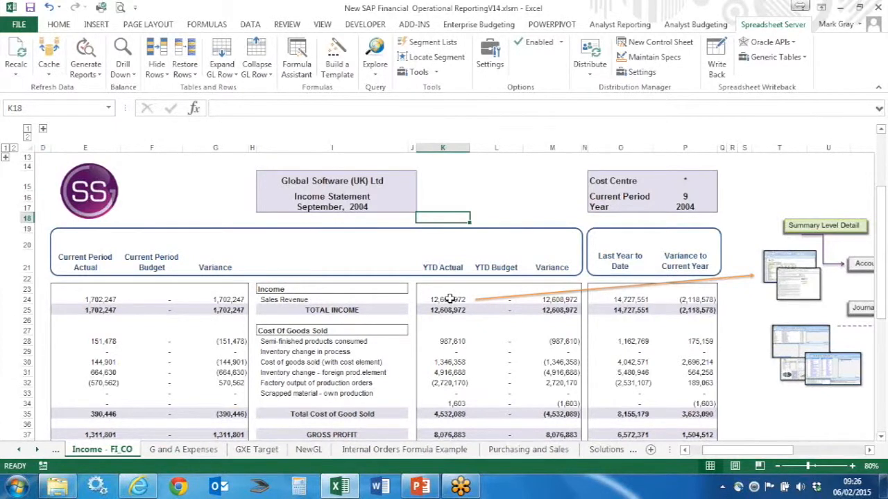
click(5, 160)
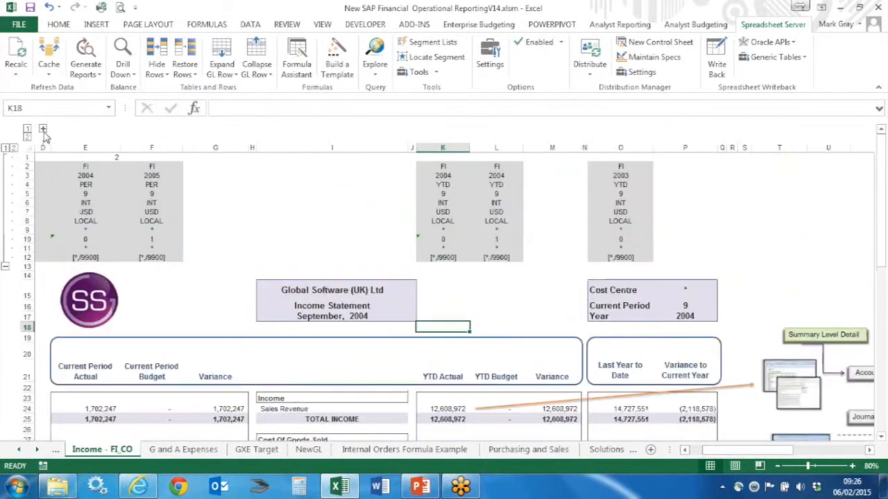
click(43, 129)
Examine the YTD Actual Sales Revenue formula in K24, highlighting its GXL function name, and leave it unedited
click(554, 409)
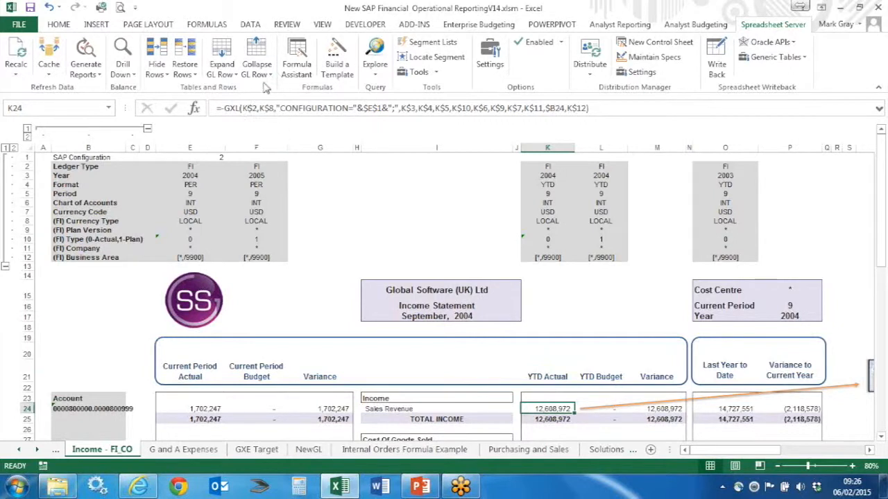
click(241, 108)
drag(241, 108, 224, 109)
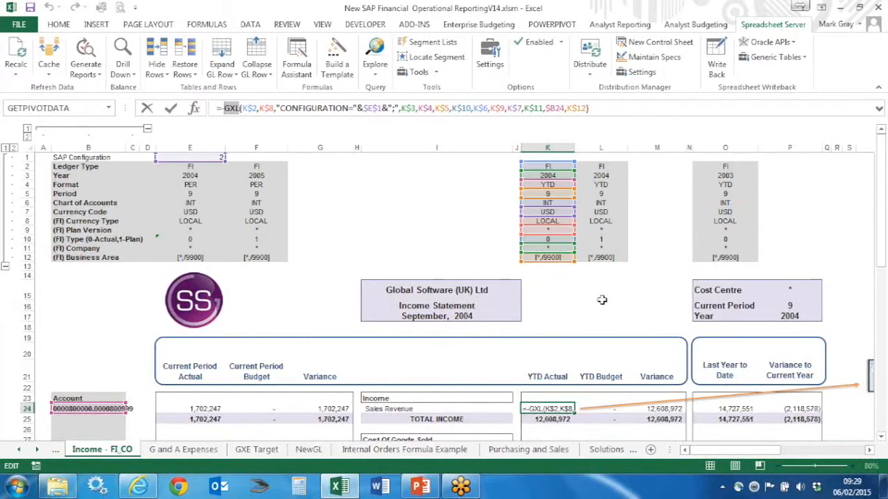
key(Escape)
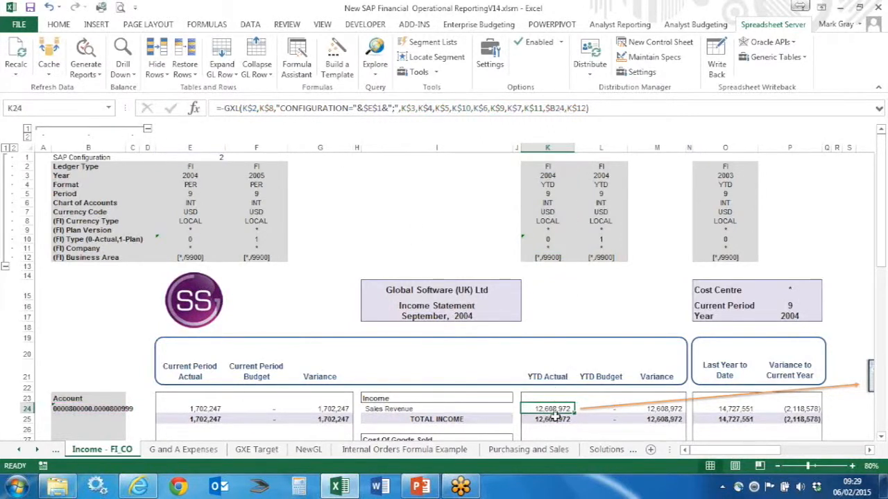
Examine which cells the YTD Actual formula for Semi-finished products consumed in K28 references, and return to K24
scroll(555, 416, down, 1)
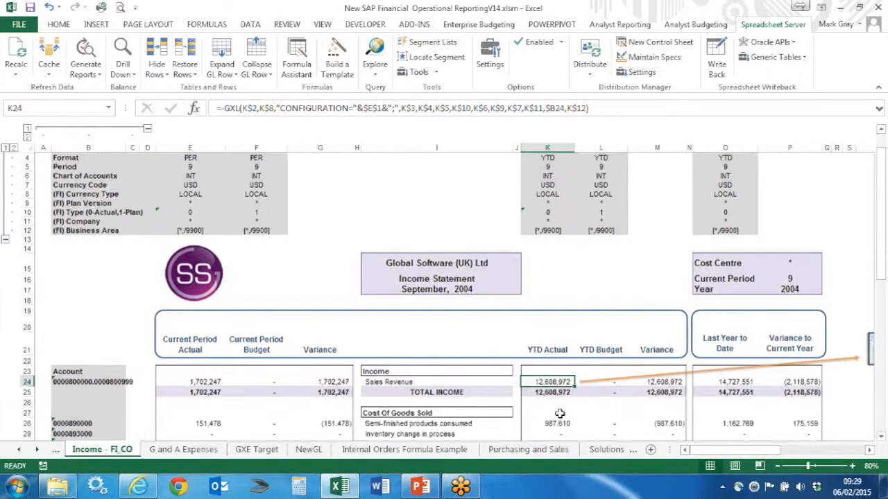
double_click(557, 423)
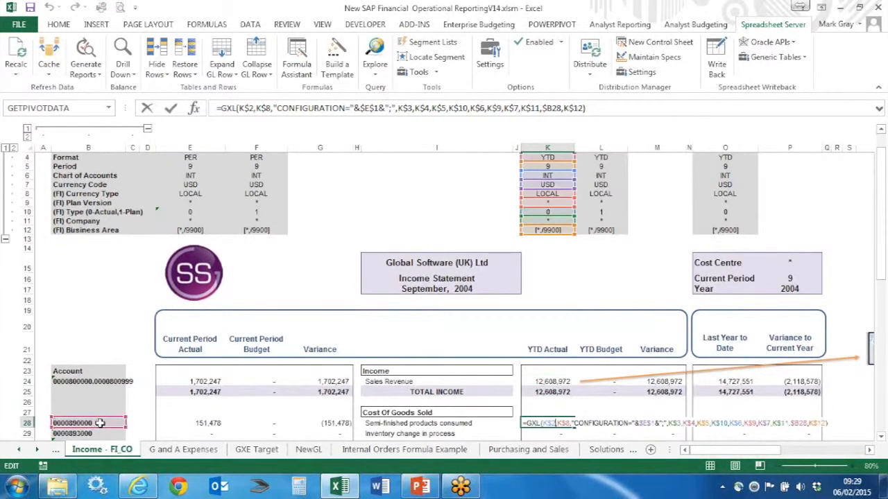
key(Escape)
click(548, 381)
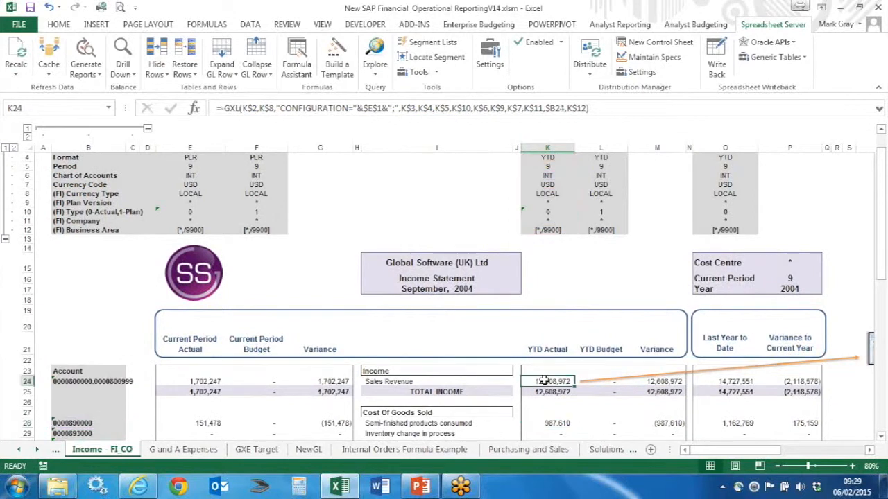
Reduce the Sales Revenue account range in B24 to only its first account
click(105, 382)
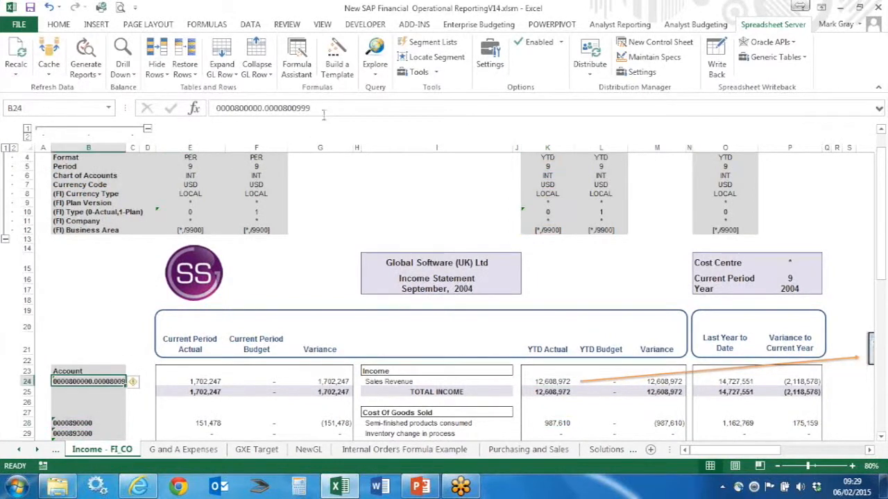
click(320, 108)
key(BackSpace)
key(BackSpace)
key(BackSpace)
key(BackSpace)
key(BackSpace)
key(BackSpace)
key(BackSpace)
key(BackSpace)
key(BackSpace)
key(BackSpace)
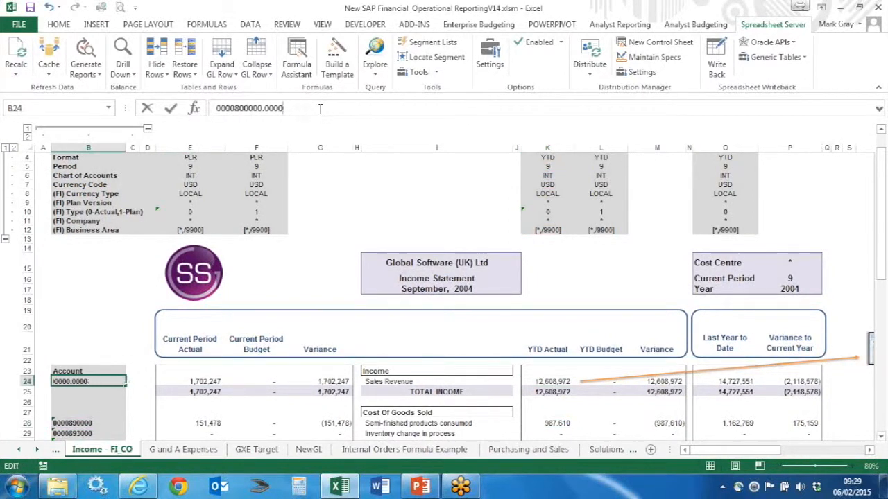
key(BackSpace)
key(Return)
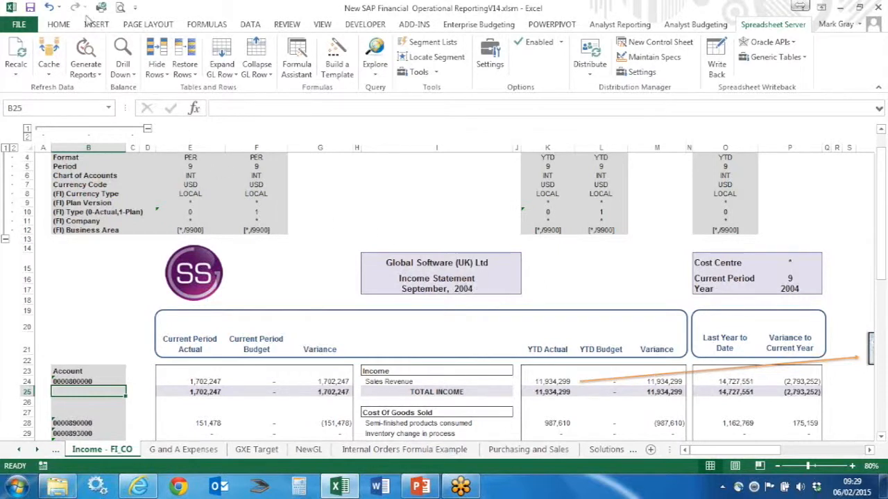
Undo the change to the Sales Revenue account range in B24
click(50, 7)
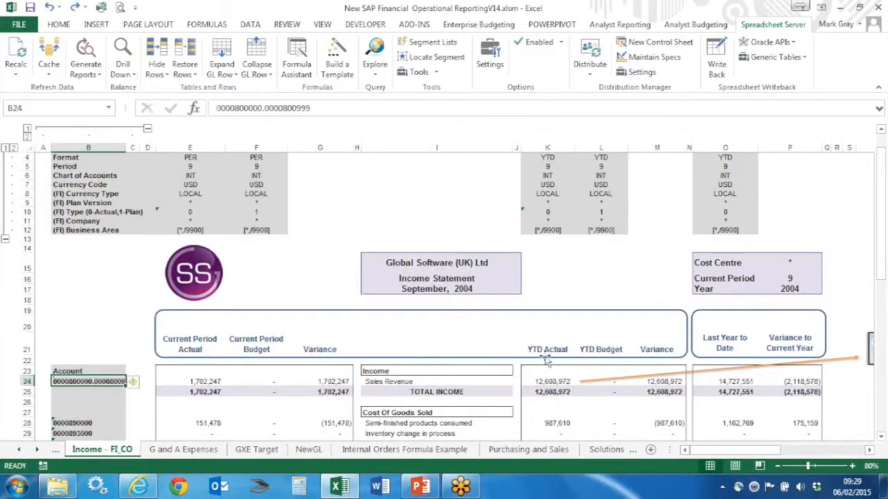
click(553, 381)
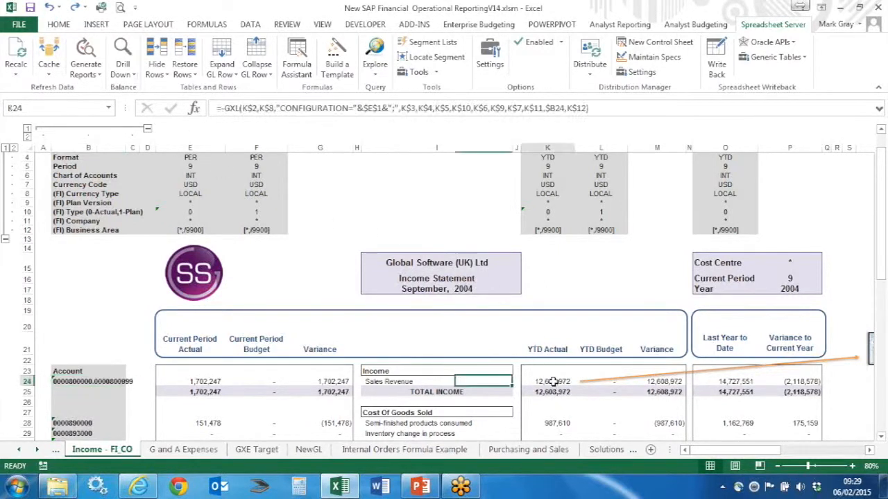
click(549, 280)
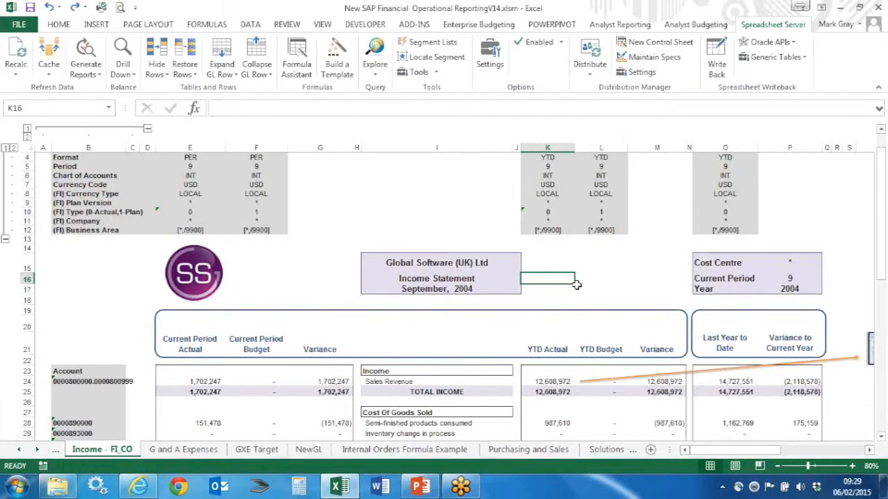
Copy the YTD Actual column K and insert the duplicate directly beside it
click(548, 149)
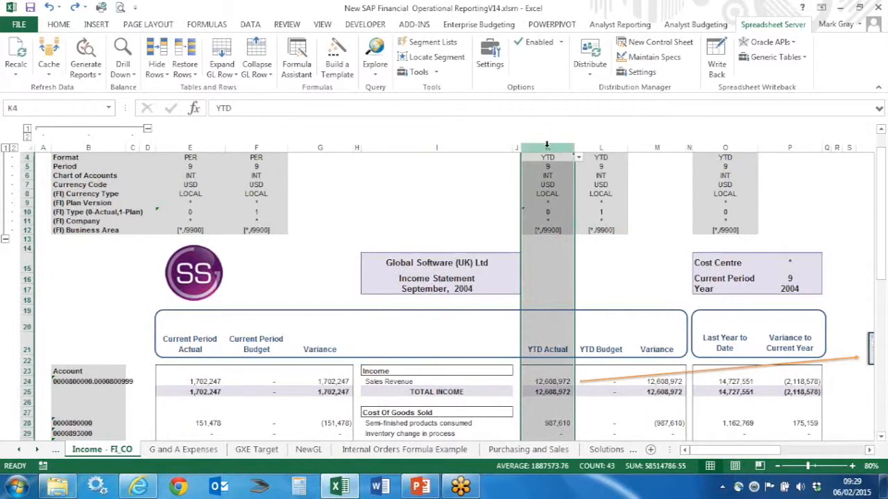
right_click(548, 149)
click(579, 171)
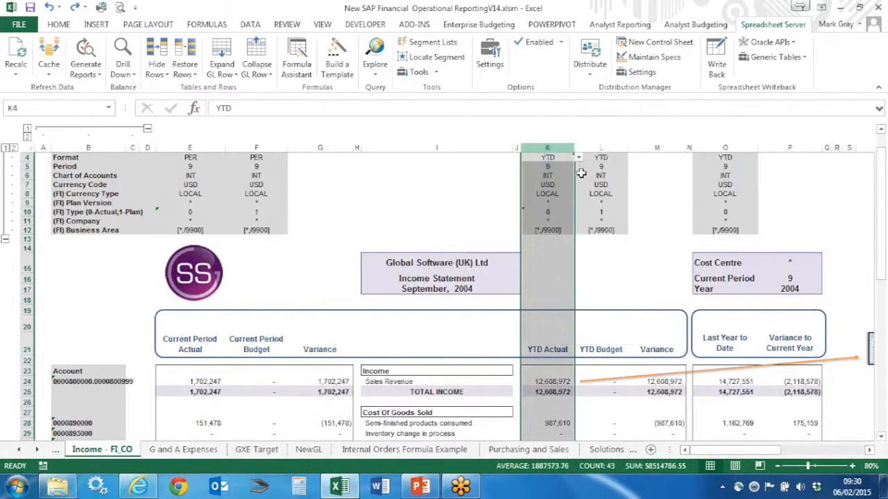
right_click(548, 149)
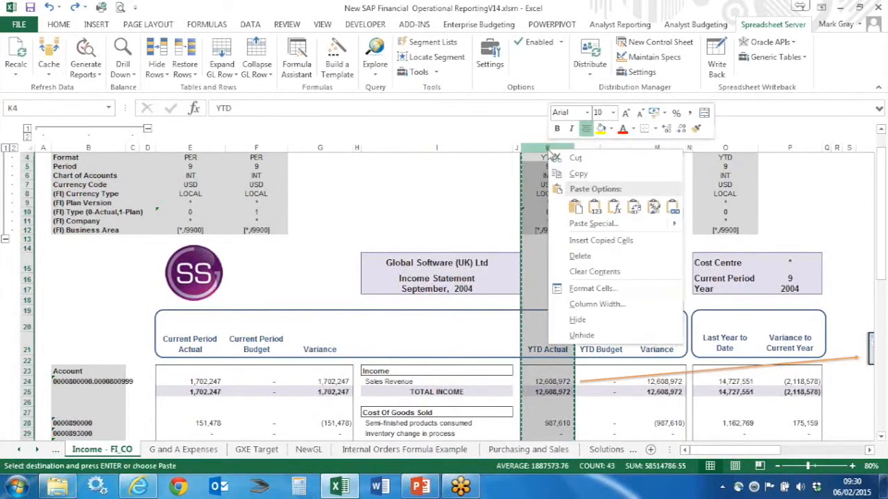
click(582, 241)
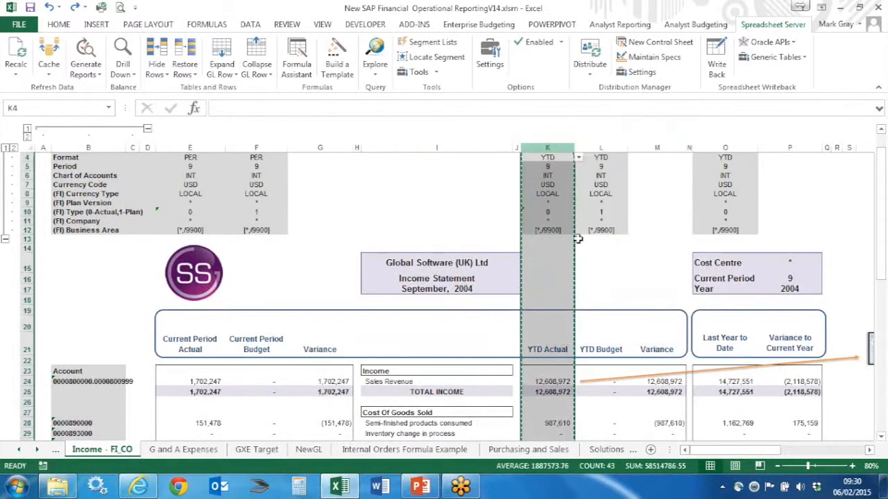
key(Escape)
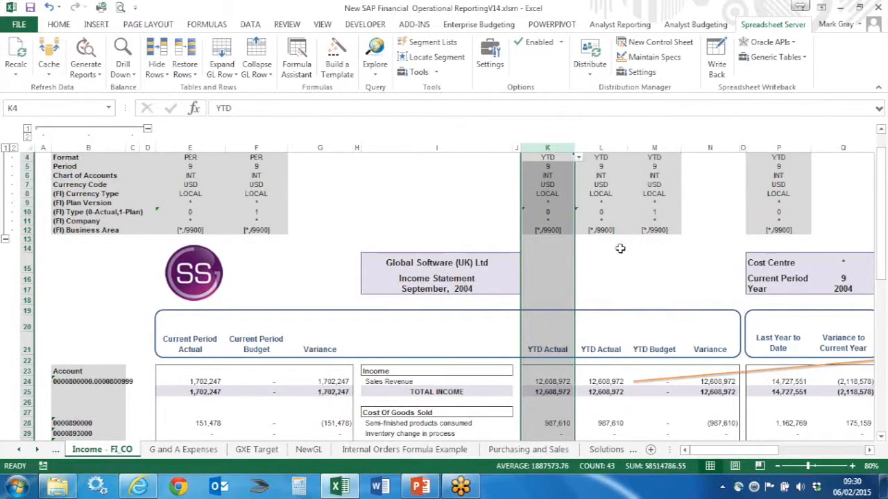
Check which parameter cells the Sales Revenue formula in K24 of the duplicated YTD Actual column references
click(553, 382)
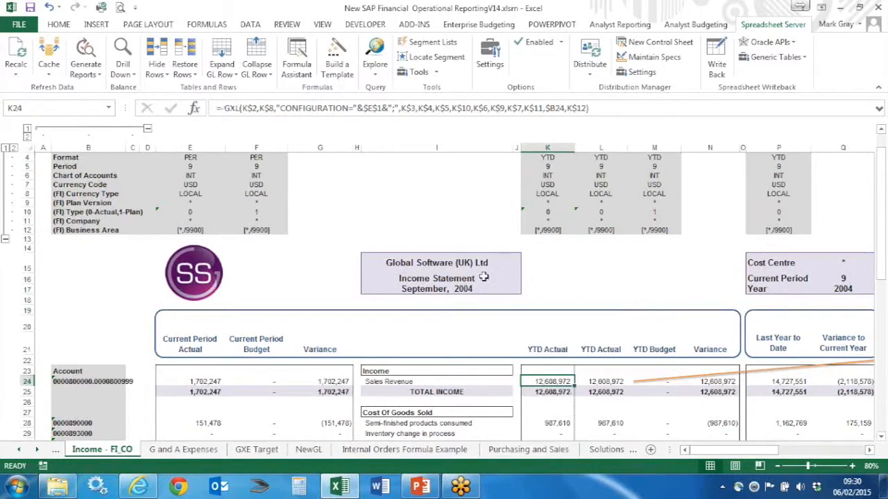
double_click(555, 382)
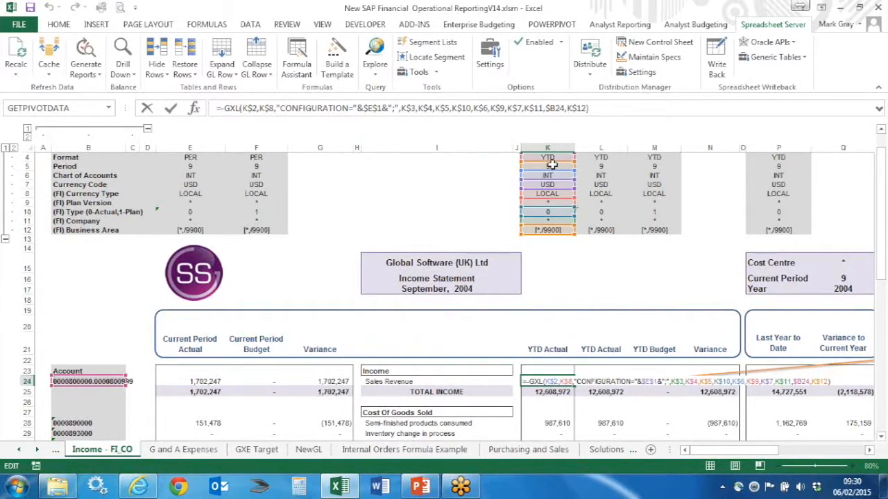
key(Escape)
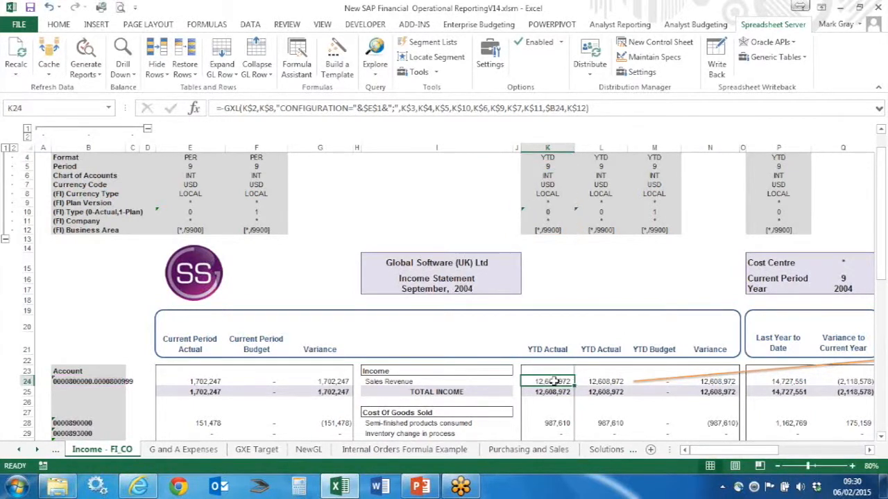
Set the period in K5 of the duplicated YTD Actual column to the formula =$Q$16-1
click(546, 165)
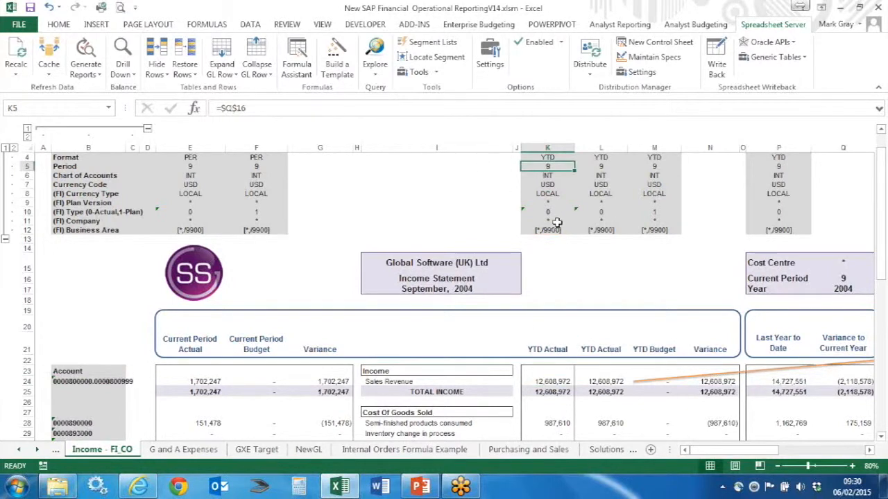
click(258, 108)
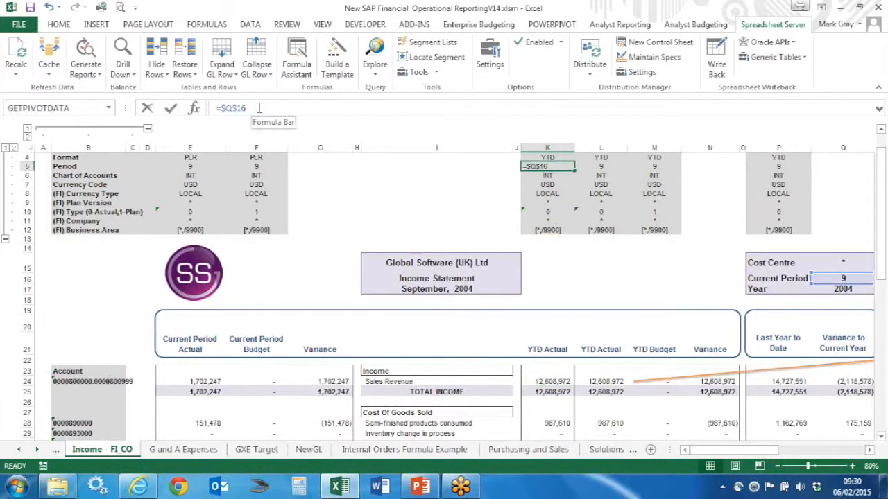
text(-1)
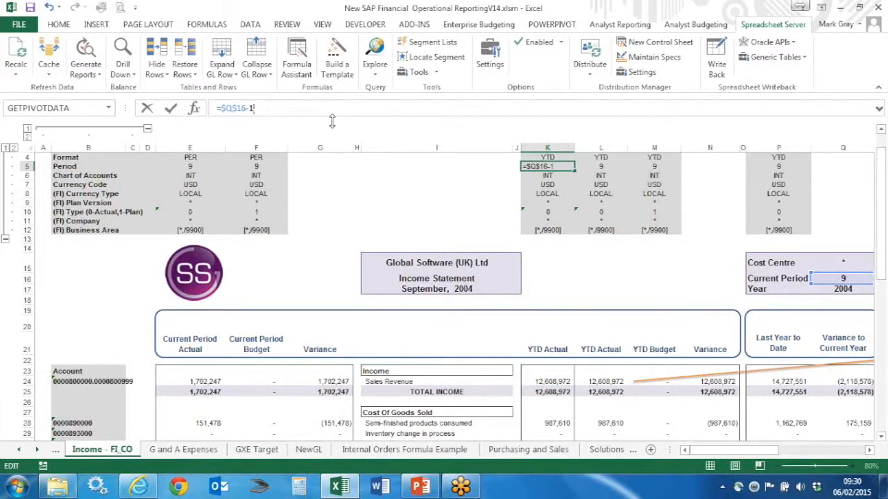
key(Return)
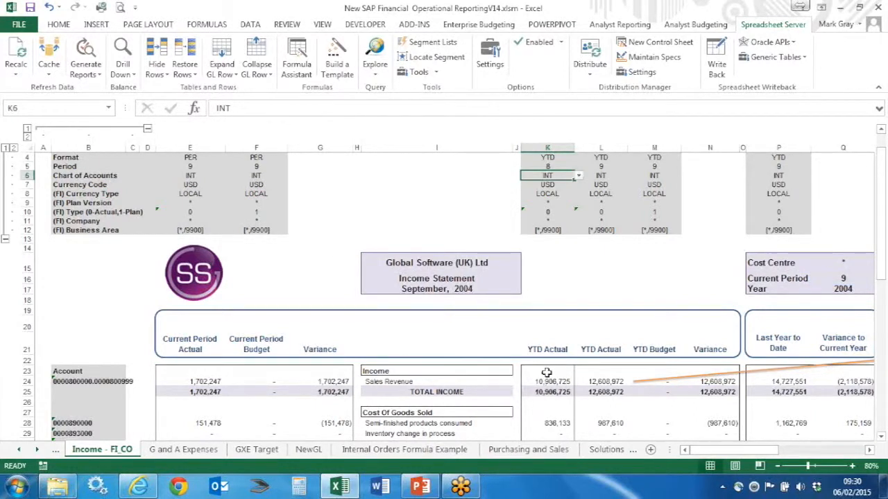
Rename the duplicated column's heading in K21 as YTD Actual -1
click(548, 347)
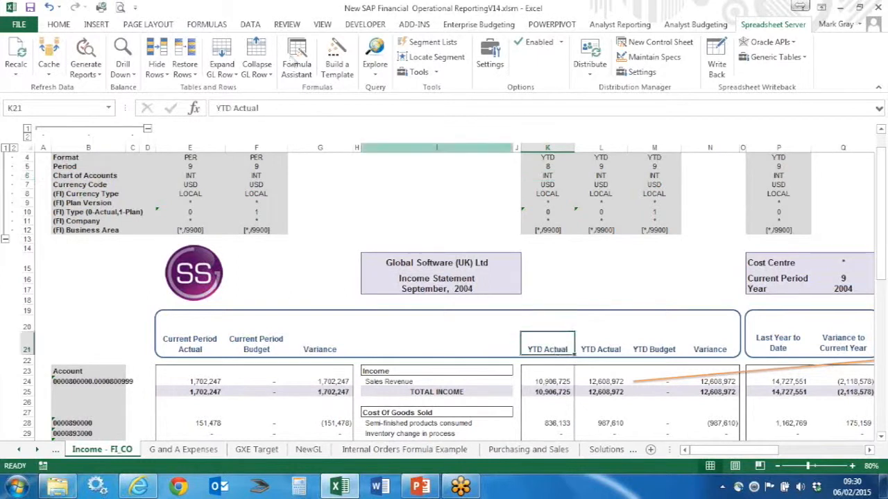
click(267, 104)
text(-1)
key(Return)
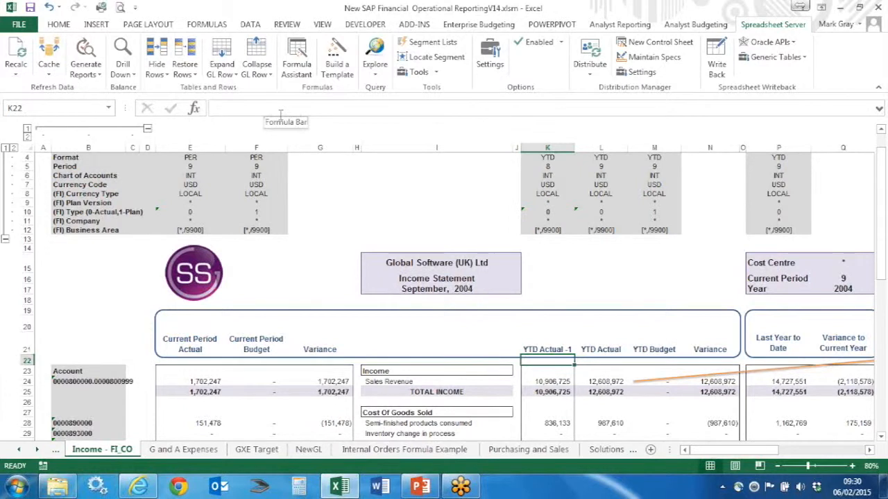
Drill down into the account balances behind Sales Revenue in K24 and return to the income statement
click(562, 382)
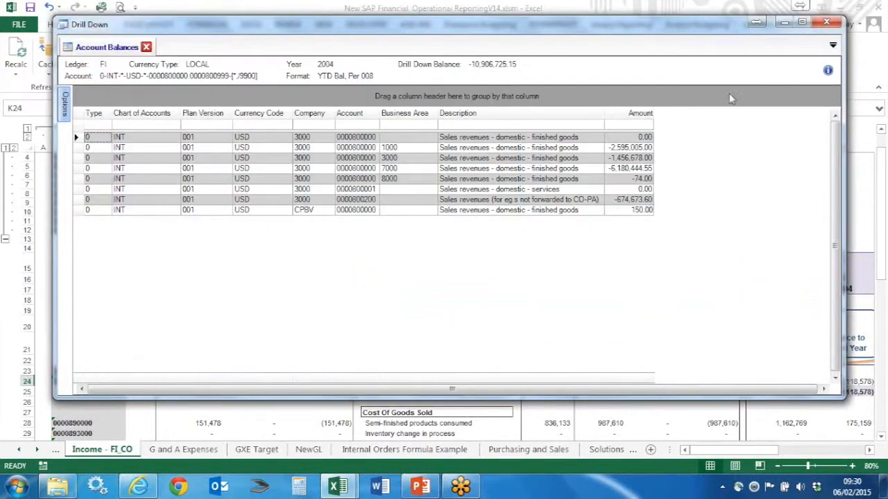
click(825, 23)
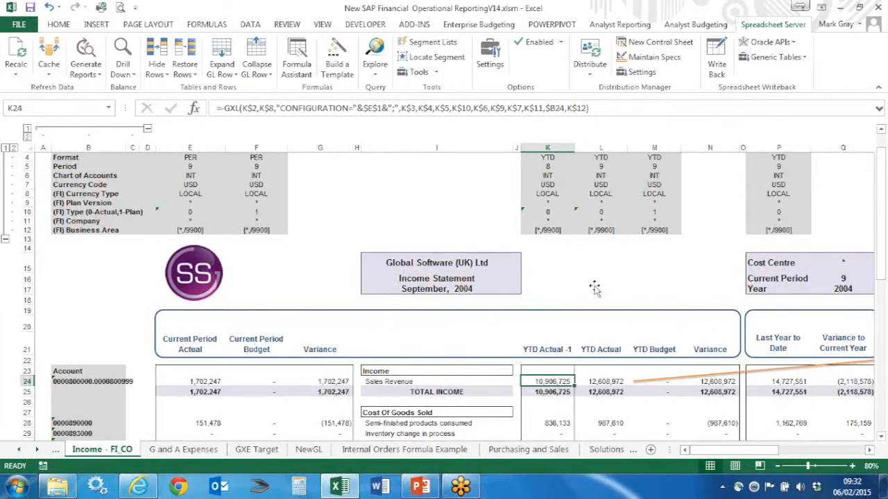
scroll(594, 288, down, 1)
scroll(594, 288, down, 1)
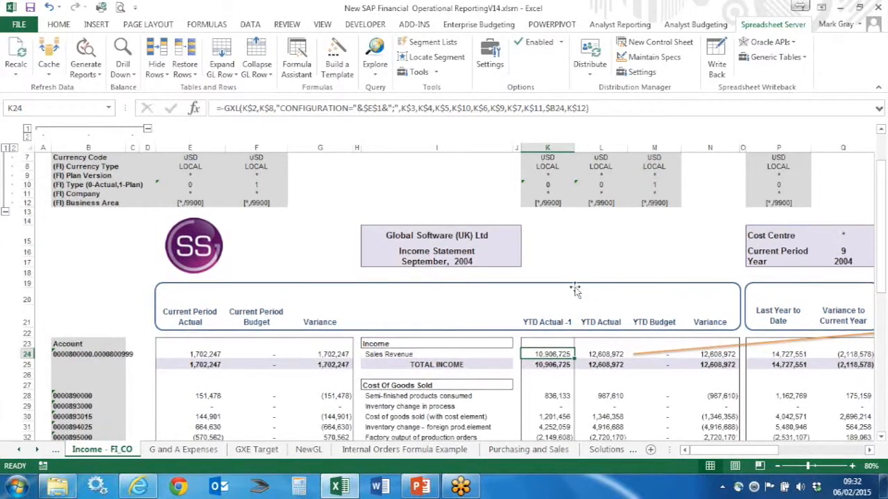
Go to the blank Sheet2 and open the Build a Template wizard there
click(38, 449)
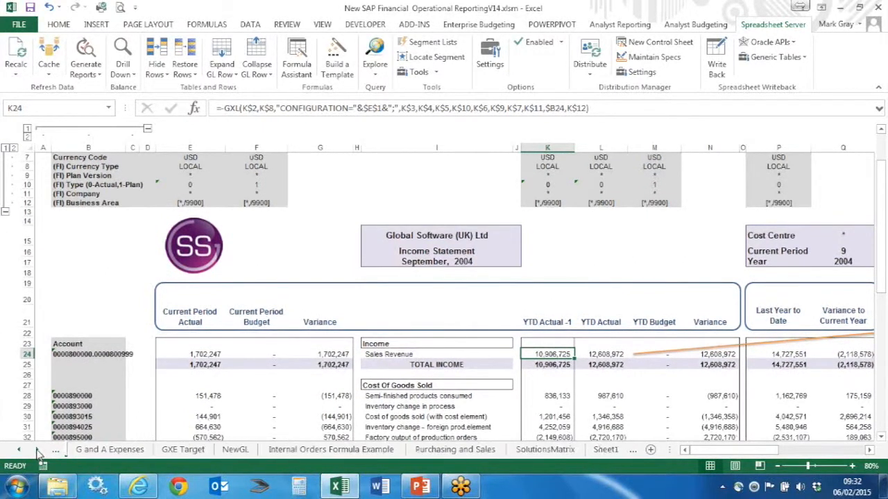
click(631, 450)
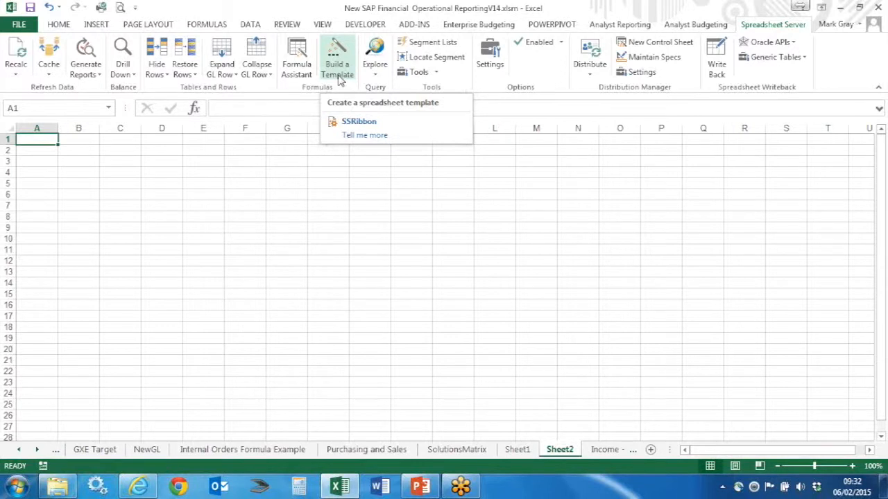
click(338, 74)
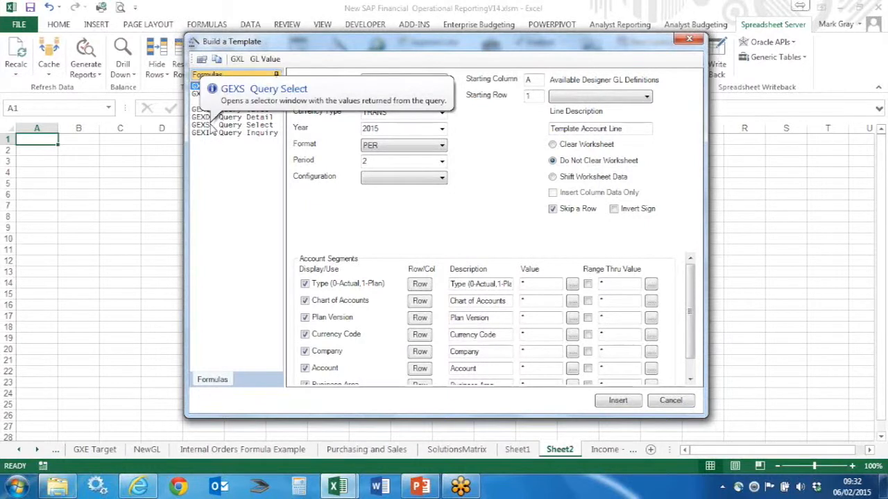
View the template settings for GEXQ Query Value and GEXD Query Detail, and return to GXL GL Value
click(212, 111)
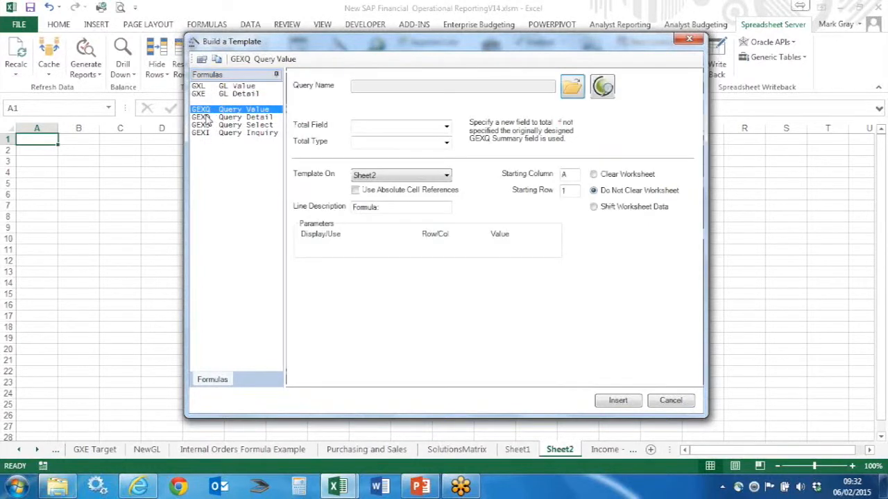
click(212, 116)
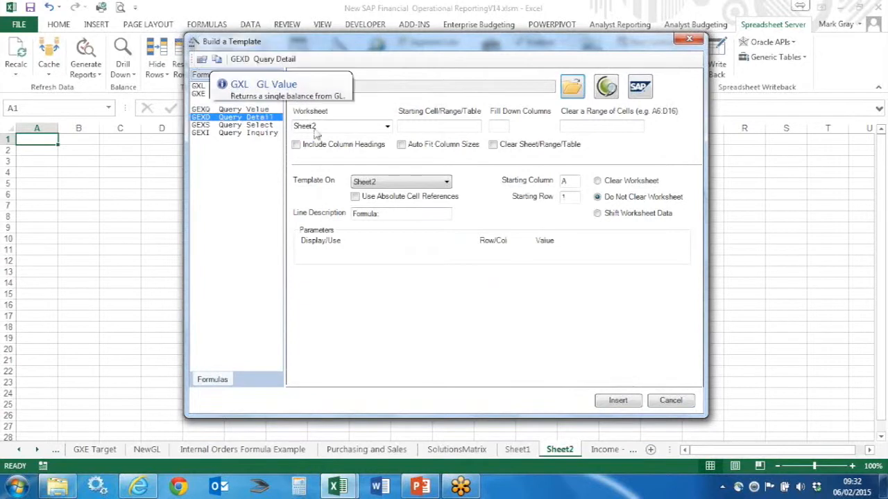
click(200, 87)
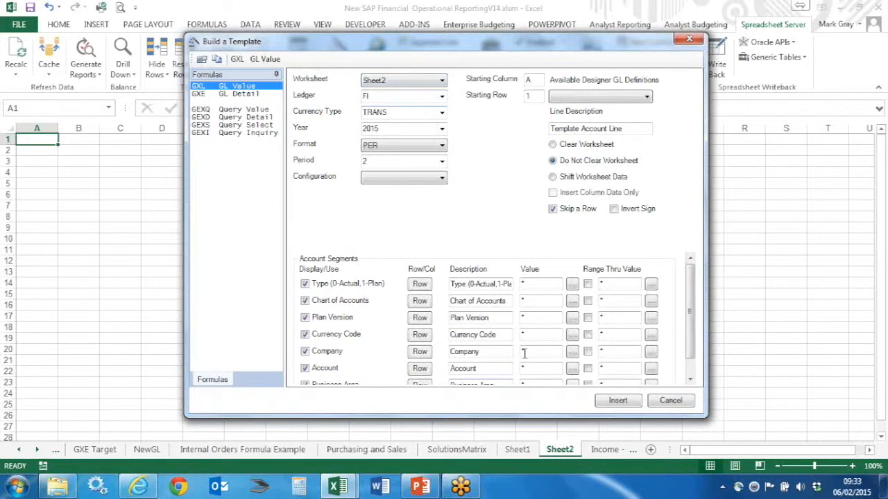
Set the GXL template's ledger to FI, currency type to LOCAL and year to 2006
click(441, 96)
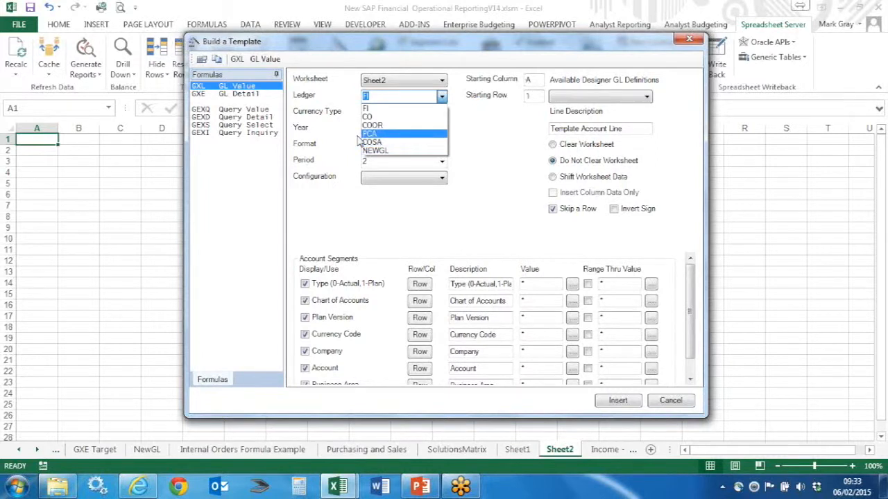
click(396, 108)
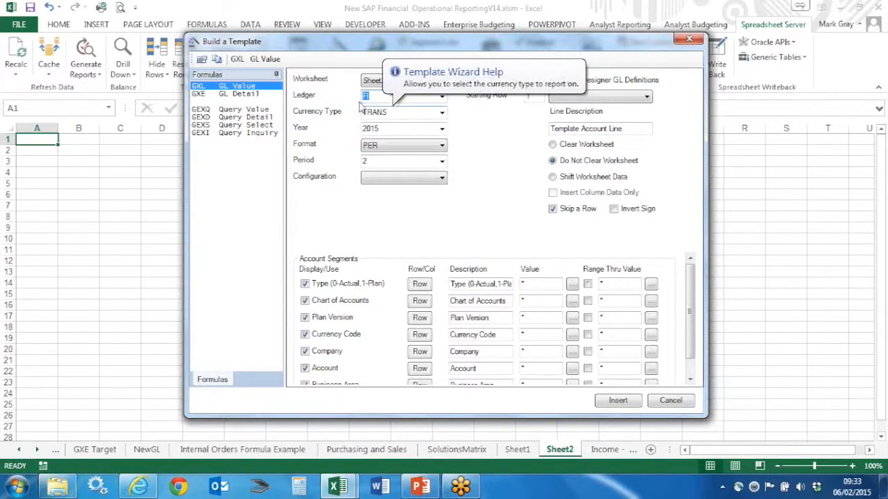
click(396, 112)
click(397, 137)
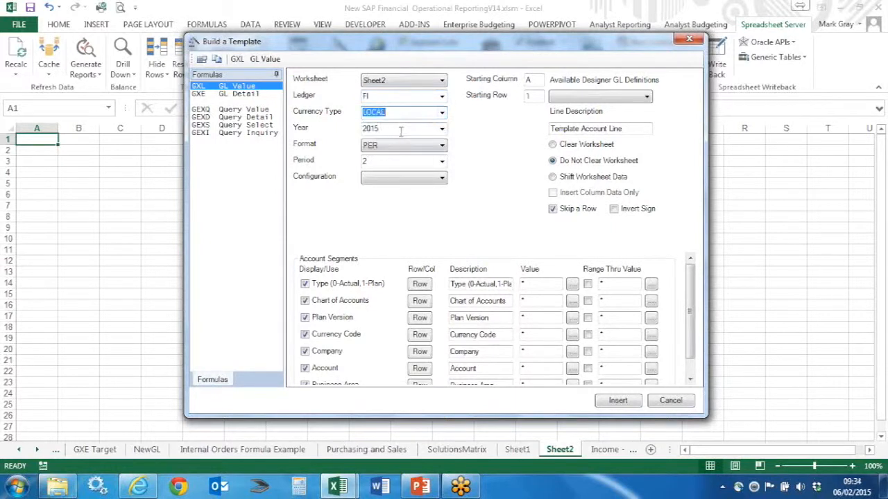
click(392, 128)
click(387, 151)
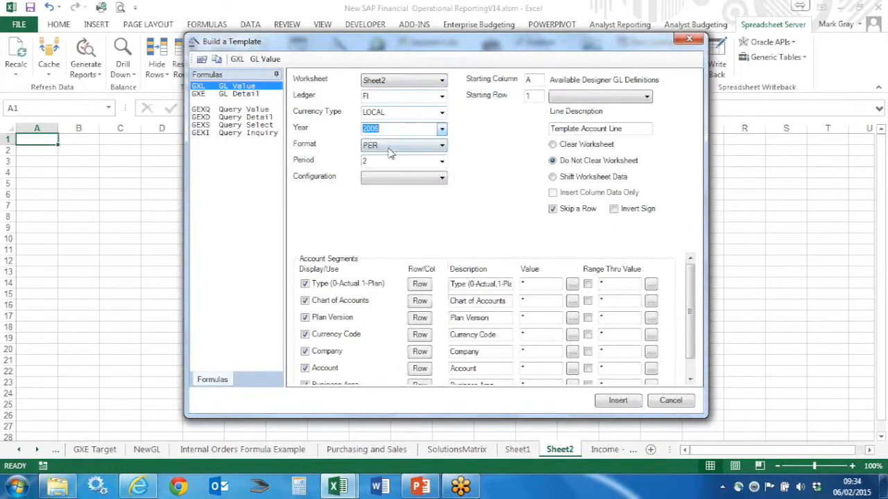
Set the template's format to PER, period to 1 and configuration to SAP 2 - London Internal
click(416, 145)
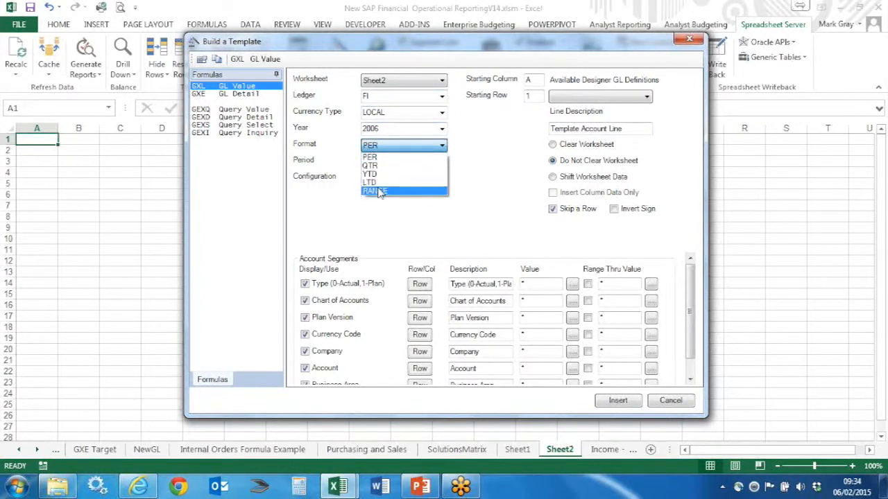
click(376, 157)
click(442, 161)
click(387, 173)
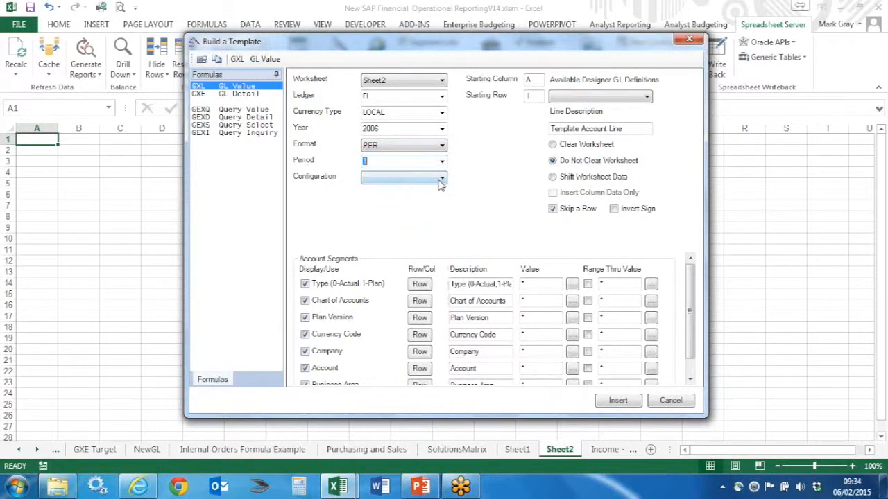
click(441, 178)
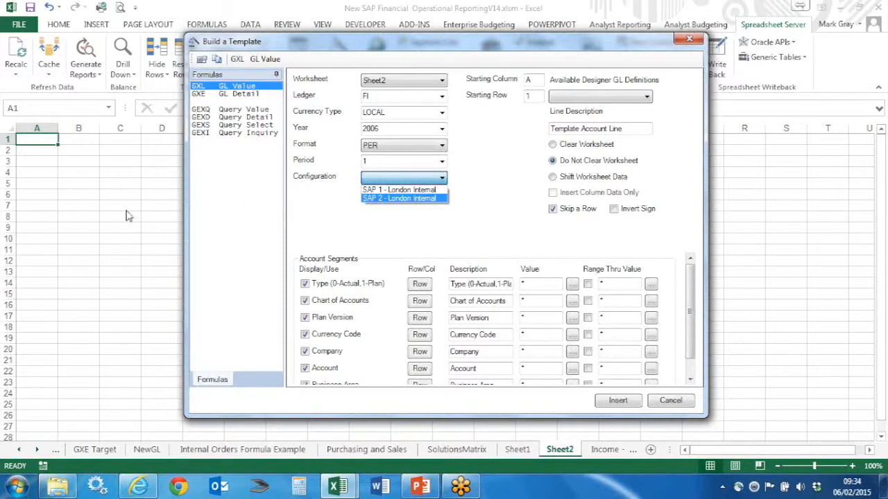
click(425, 199)
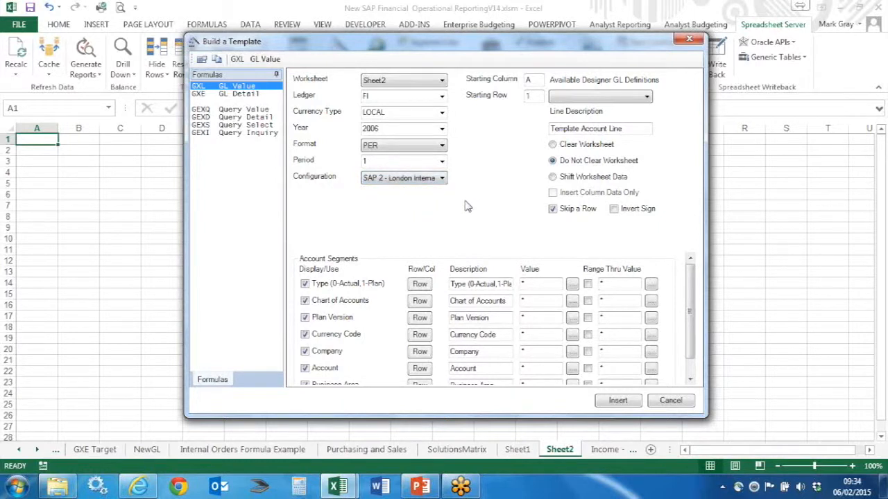
Enlarge the wizard to show all account segments, and compare the CO ledger's segments with those of FI
drag(471, 48, 466, 32)
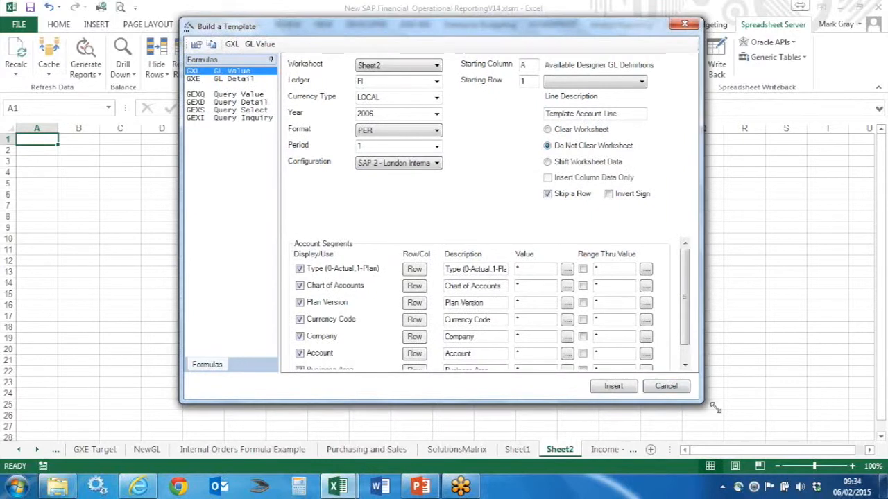
drag(714, 408, 760, 437)
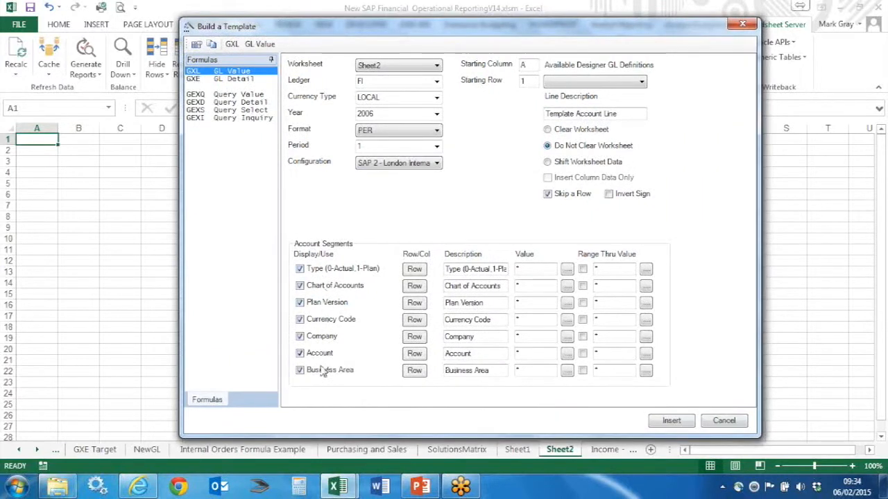
click(436, 81)
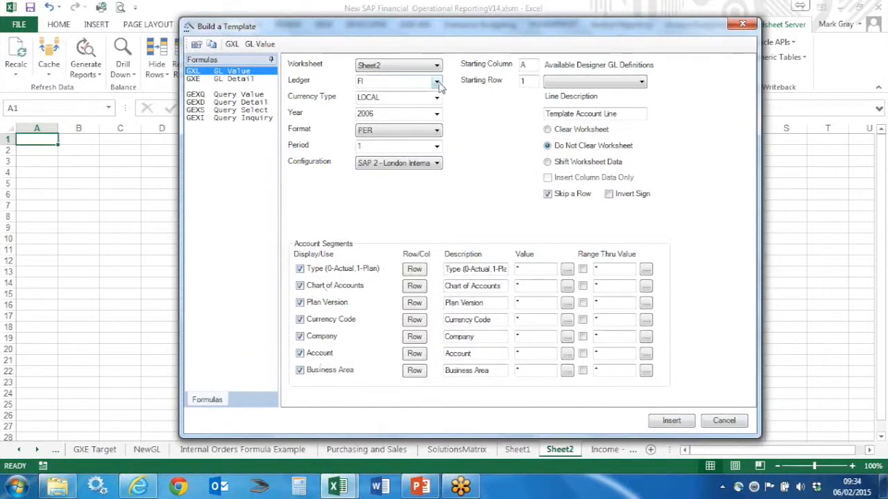
click(362, 102)
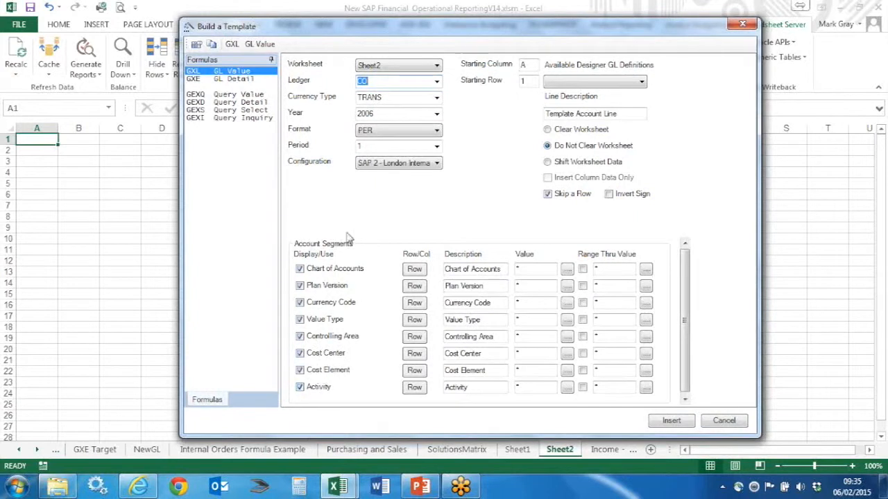
click(437, 81)
click(378, 93)
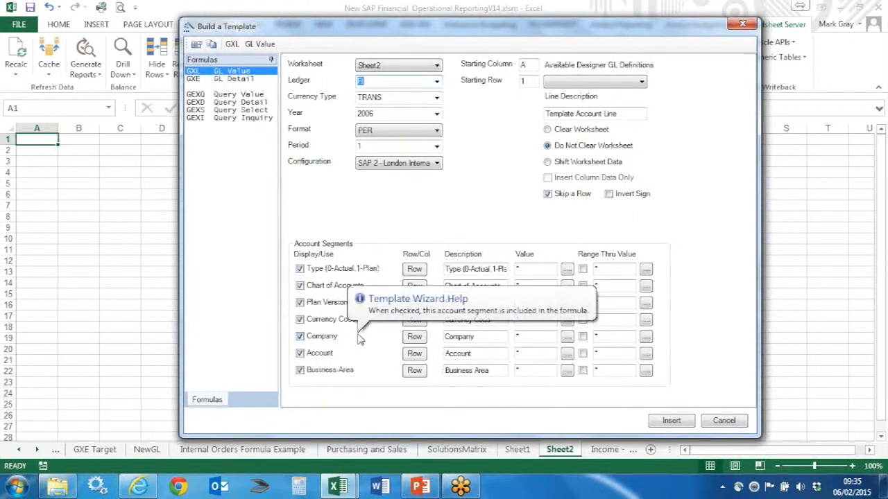
Set the Type segment to 0 and look up the value INT for the Chart of Accounts segment
click(530, 268)
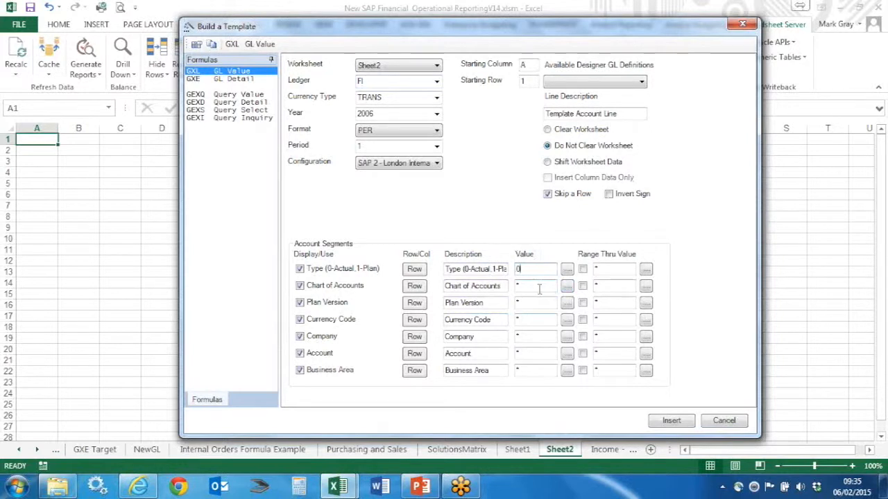
click(566, 285)
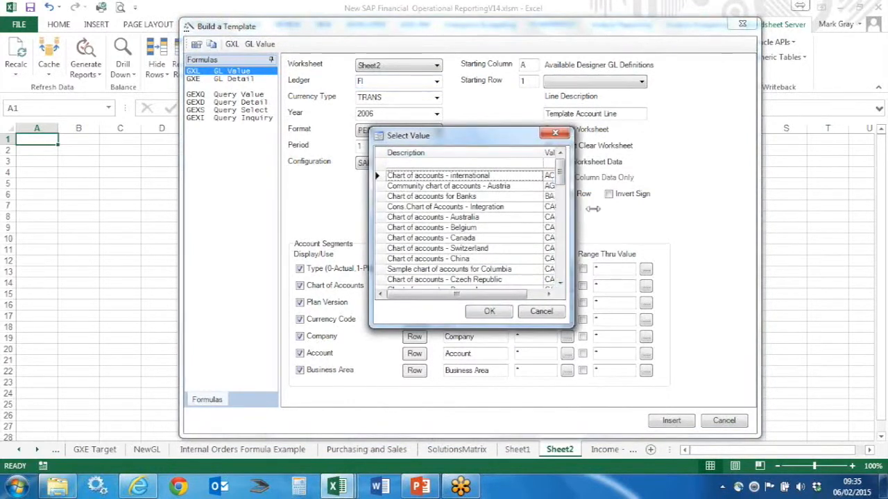
drag(566, 212, 608, 212)
click(553, 164)
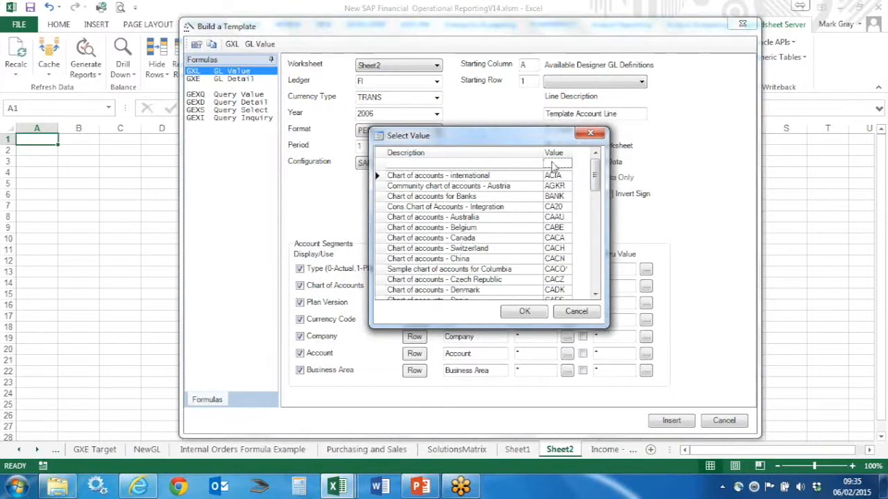
text(Int)
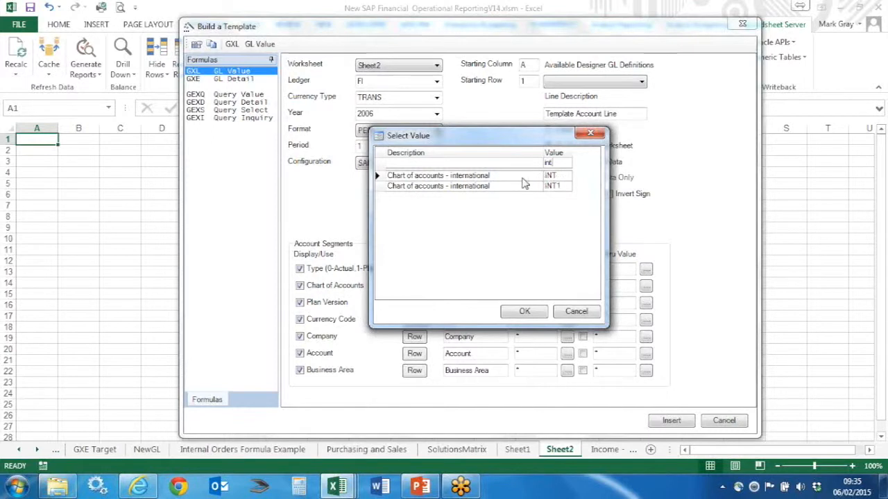
double_click(553, 177)
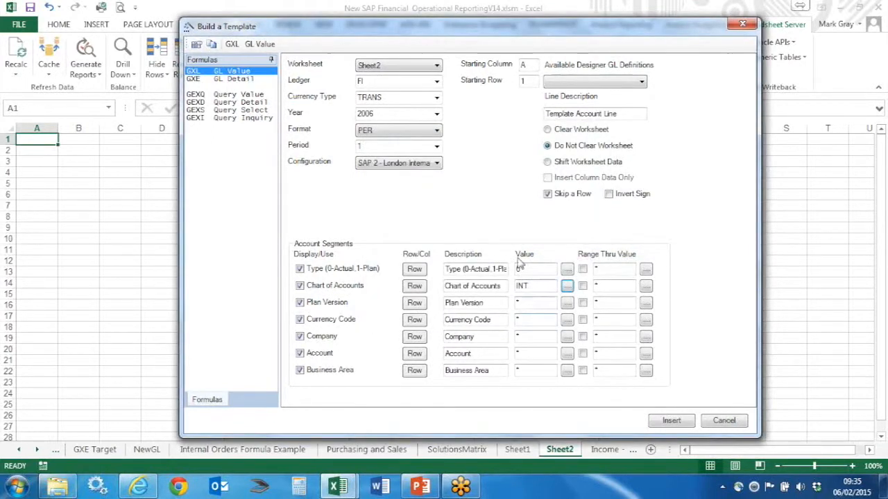
Set the Currency Code segment to EUR, Company to **** and Account to 80****
click(519, 321)
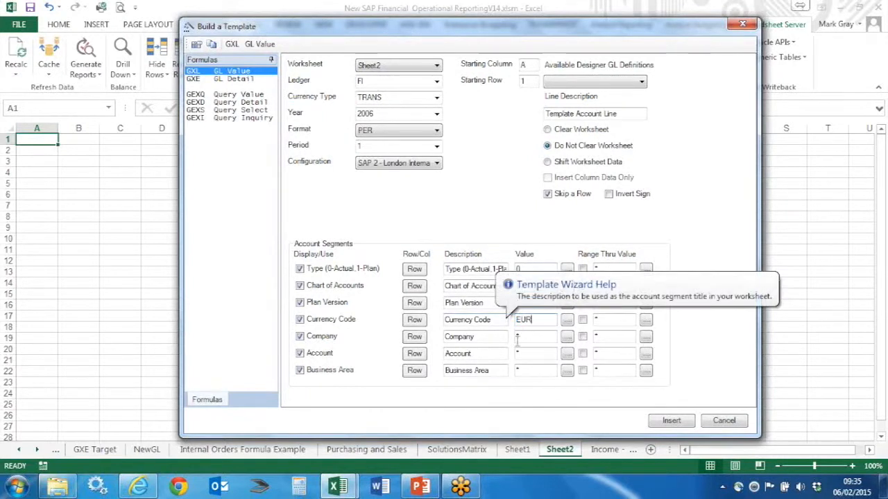
click(517, 337)
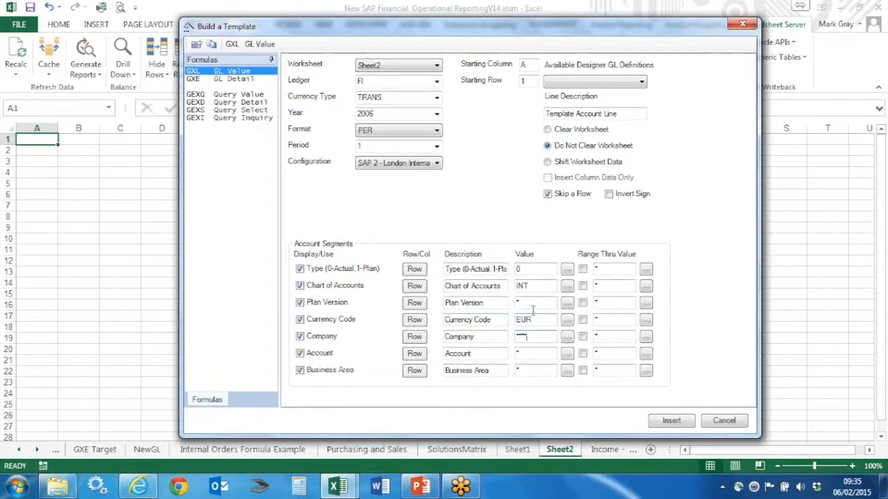
click(521, 355)
text(80****)
Lay out every account segment except Account as columns and insert the template into the worksheet
click(416, 272)
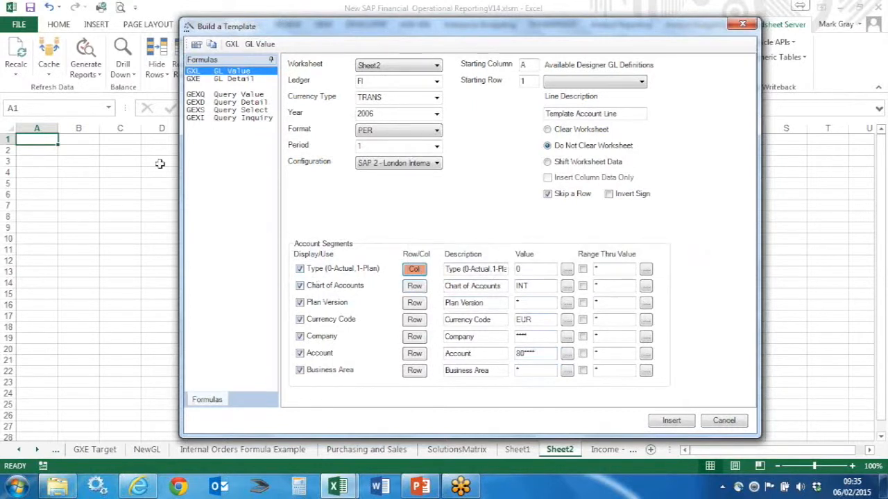
click(414, 286)
click(414, 303)
click(414, 320)
click(414, 337)
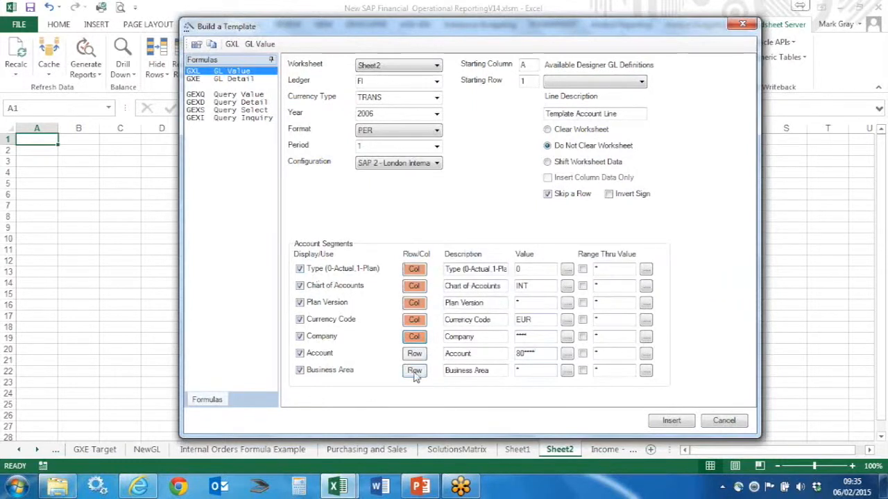
click(414, 372)
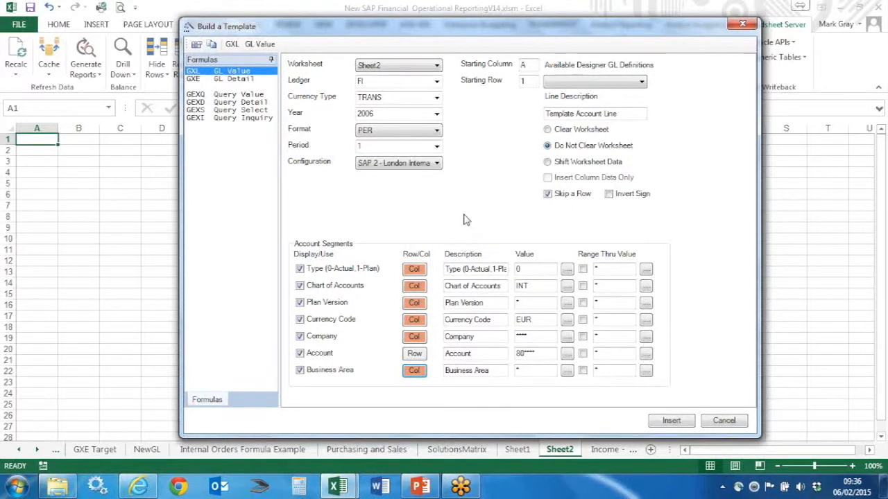
click(669, 423)
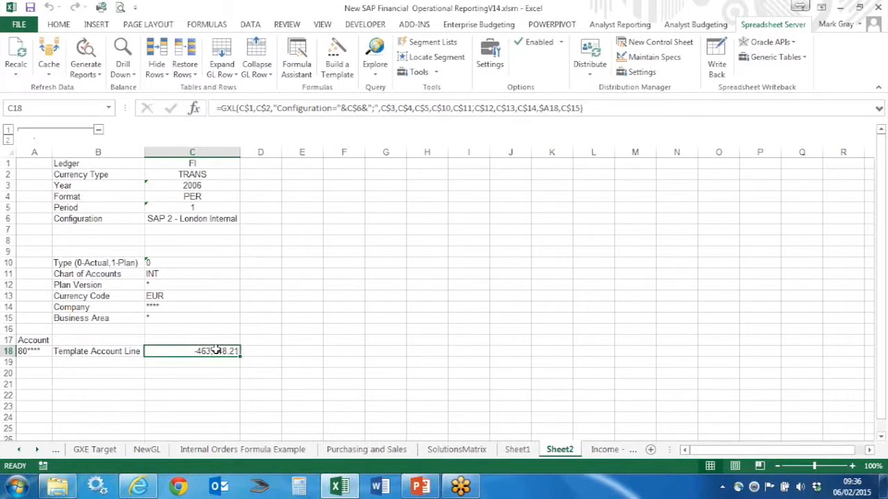
Copy template column C into columns D through H
click(197, 151)
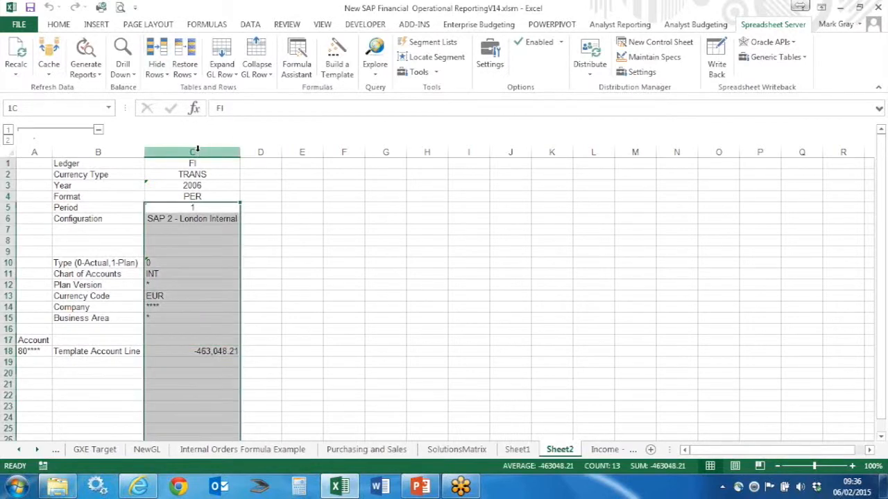
right_click(197, 150)
click(226, 174)
click(261, 154)
drag(262, 154, 431, 153)
right_click(432, 154)
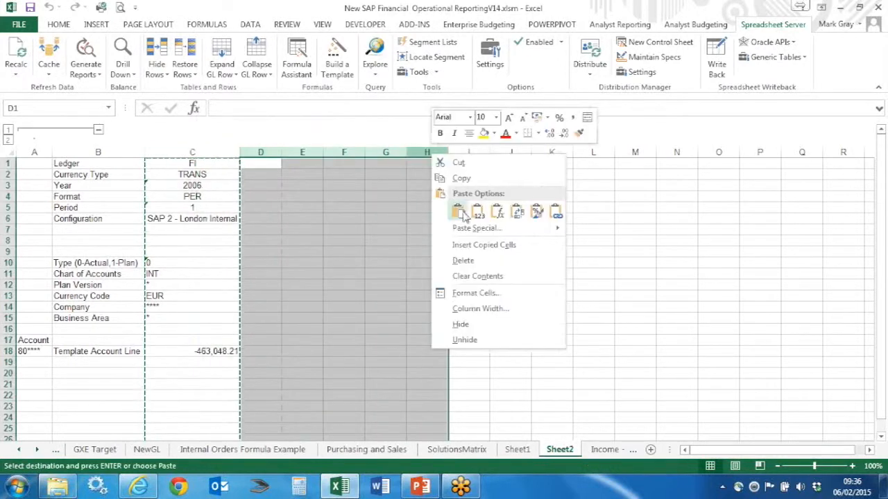
click(460, 215)
click(489, 352)
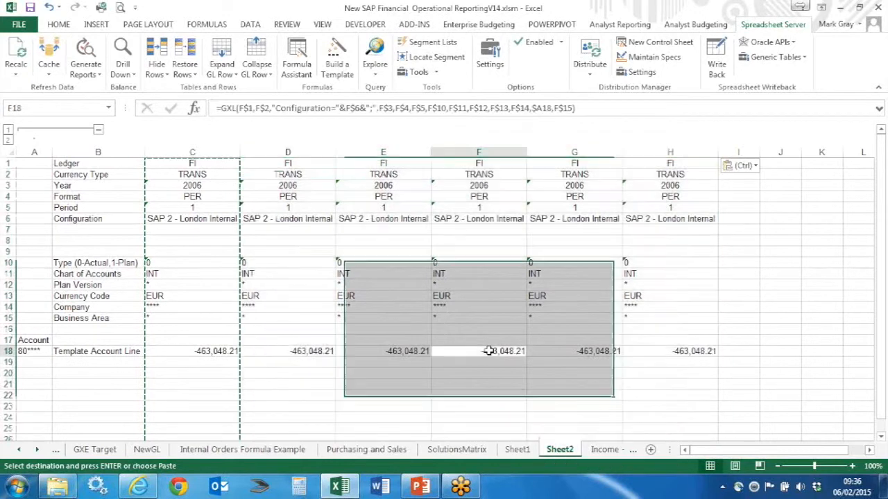
key(Escape)
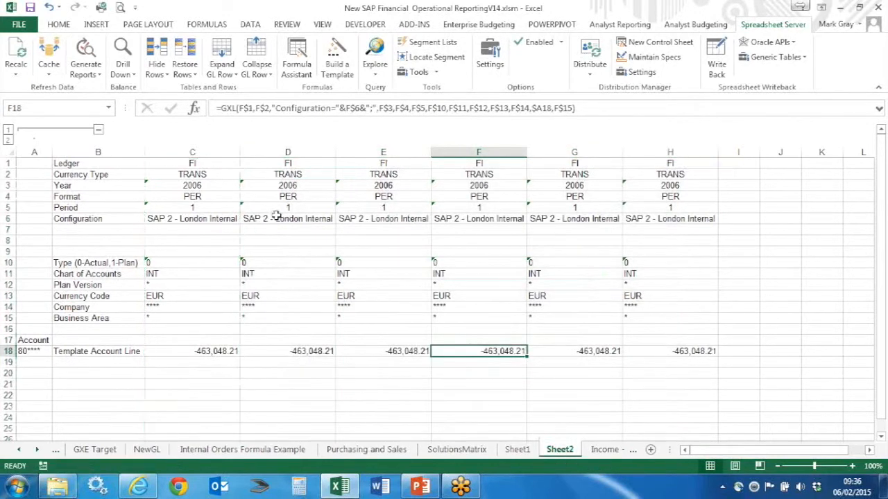
Give period cell D5 the General number format and enter the formula =C5+1
click(285, 208)
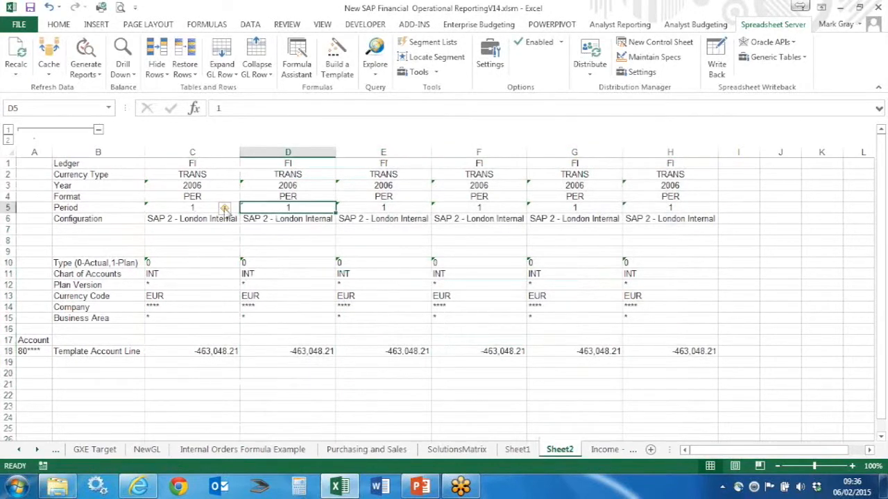
click(59, 26)
click(491, 47)
click(459, 67)
text(=)
click(191, 207)
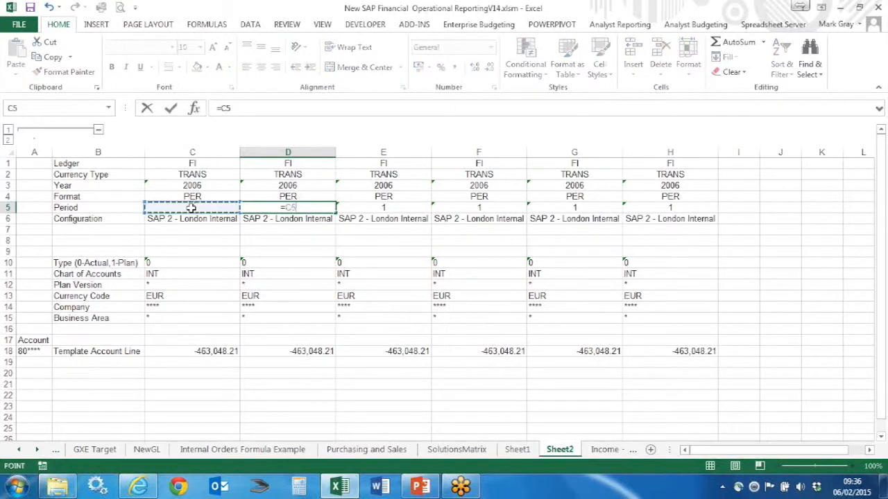
text(+1)
key(Return)
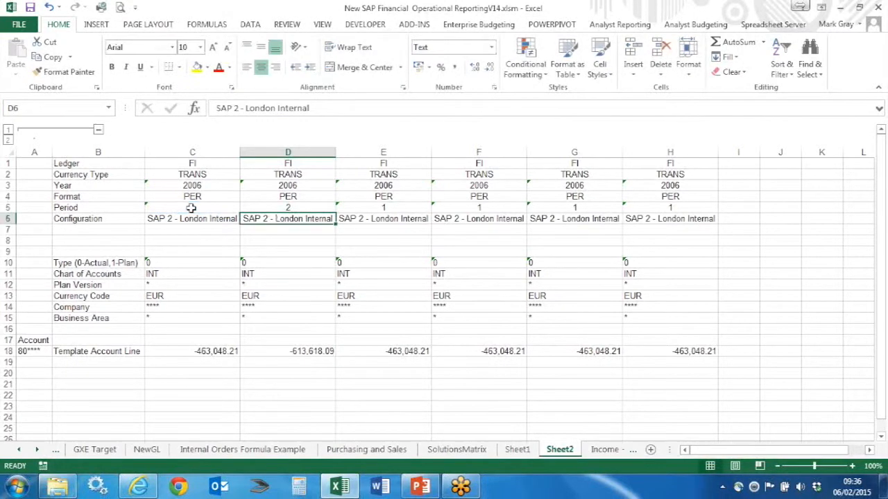
Fill the period formula from D5 across to H5
right_click(191, 208)
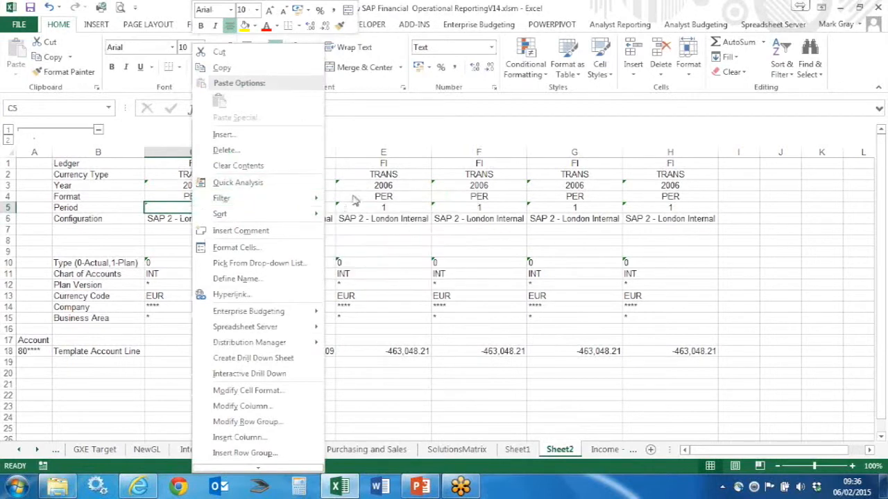
key(Escape)
click(313, 208)
drag(336, 214, 686, 207)
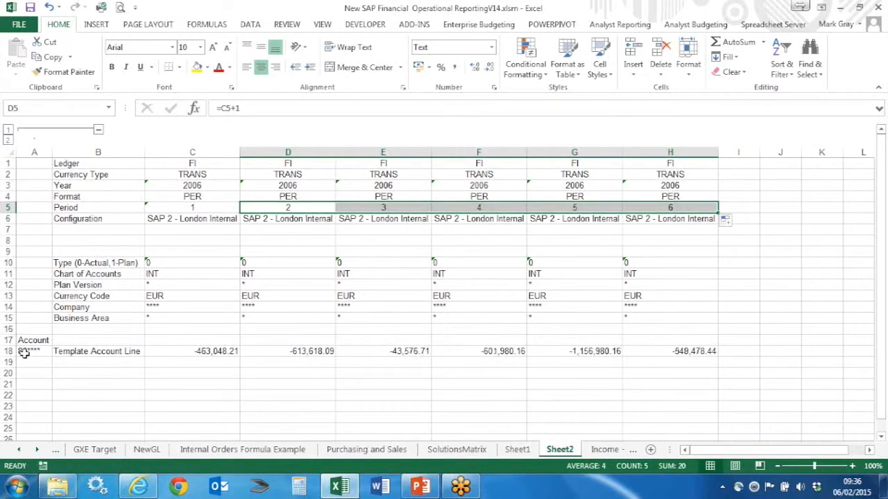
Copy template account line row 18 into rows 19 and 20
click(9, 318)
click(8, 351)
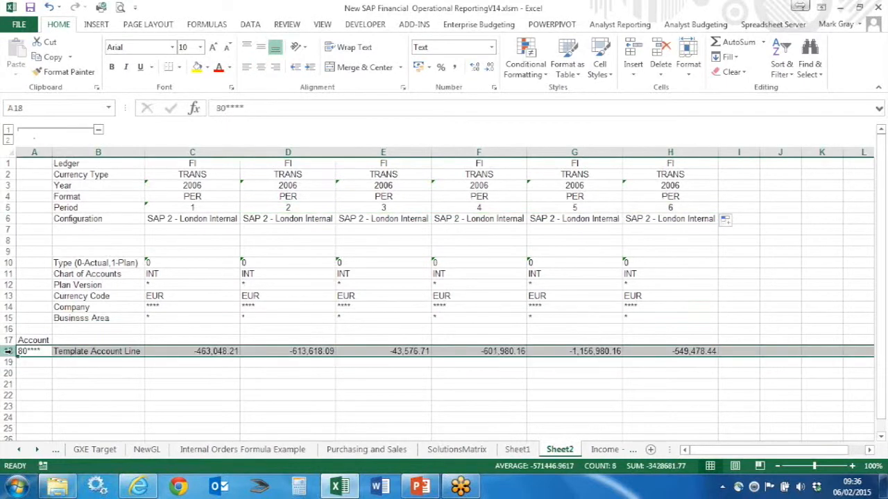
right_click(11, 352)
click(43, 182)
drag(8, 362, 10, 373)
right_click(11, 373)
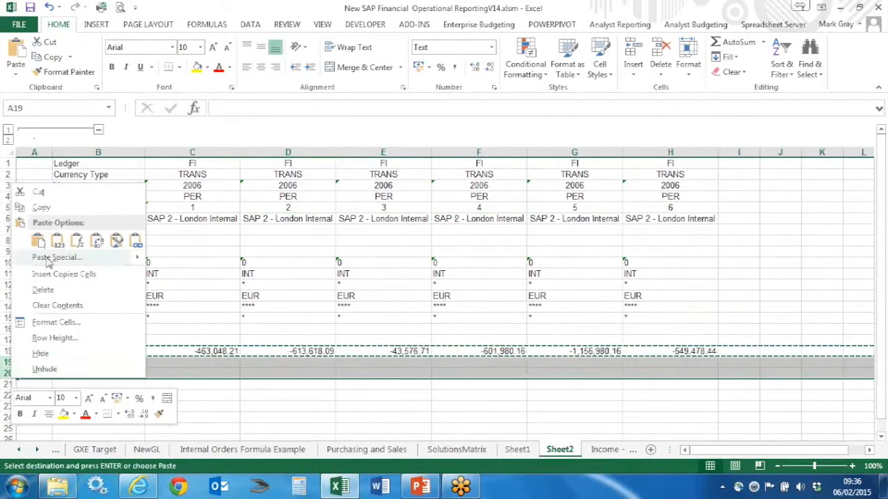
click(38, 241)
click(37, 246)
key(Escape)
Set the account of the second account line, in A19, to 89****
click(45, 365)
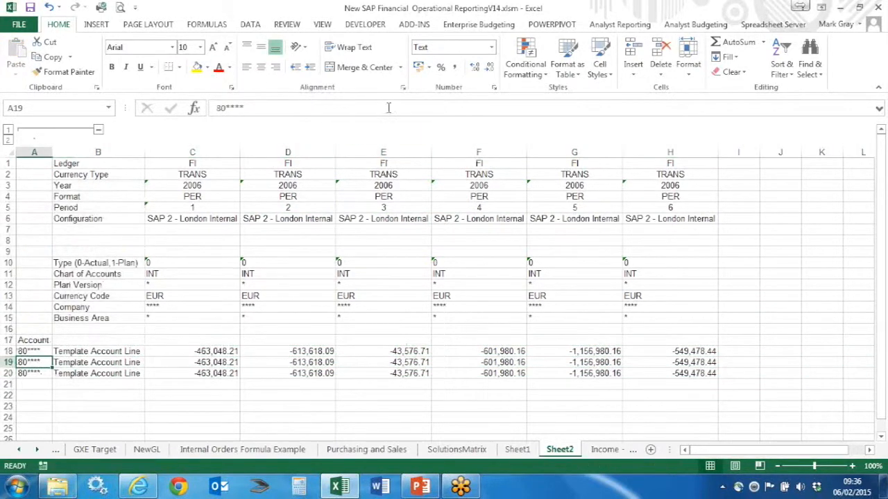
click(227, 109)
text(9)
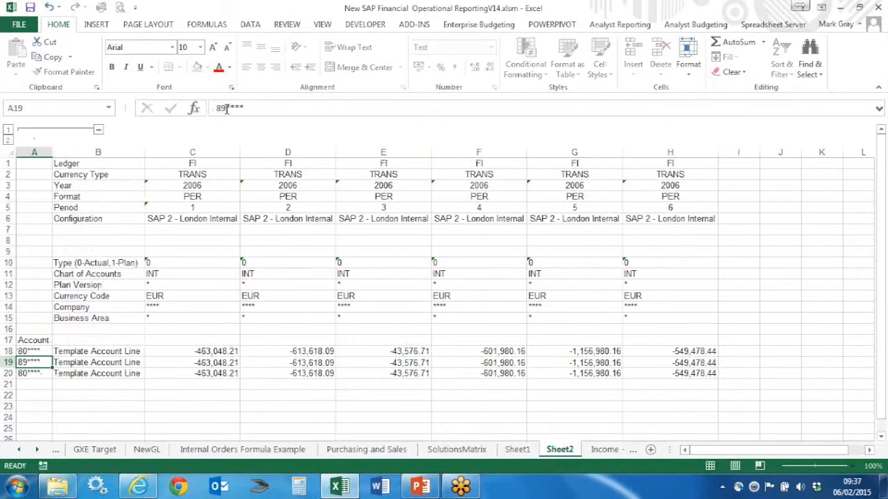
key(Return)
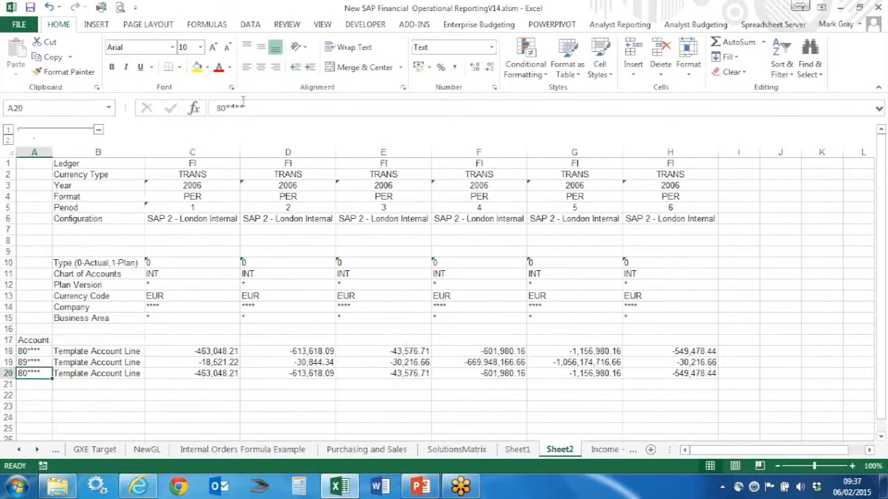
Set the account of the third account line, in A20, to 420000
drag(244, 108, 214, 108)
text(42000)
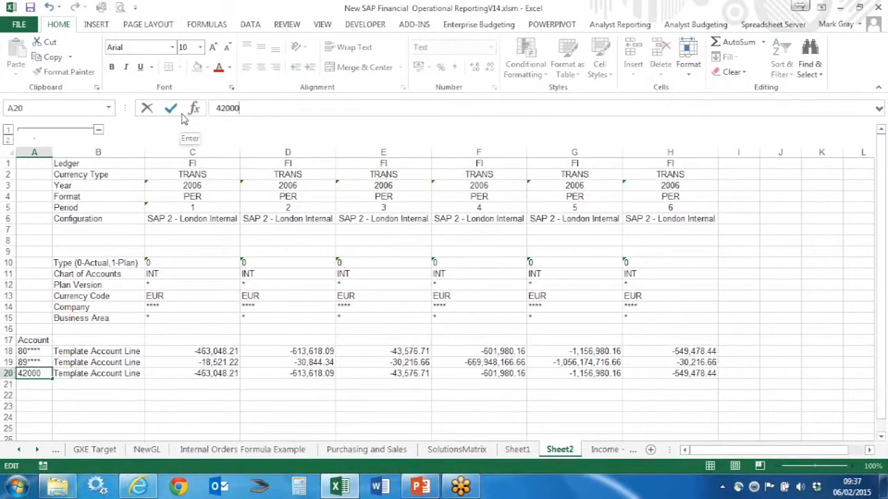
key(Return)
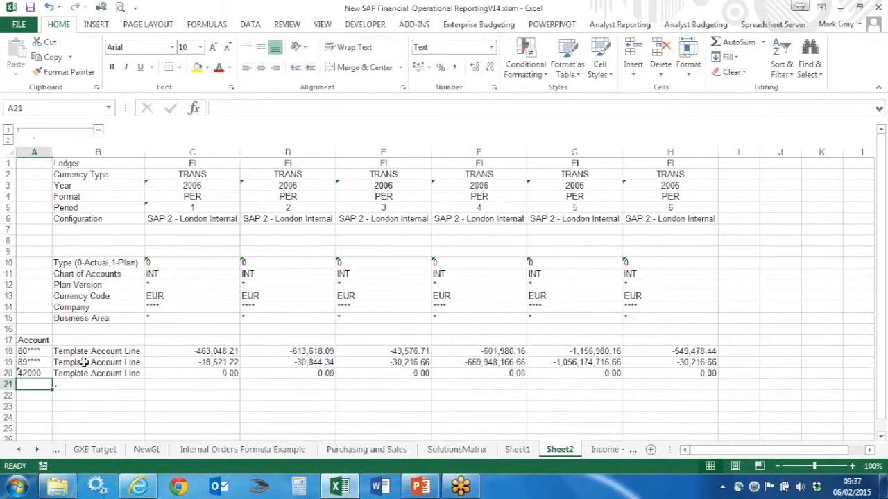
click(38, 373)
click(242, 108)
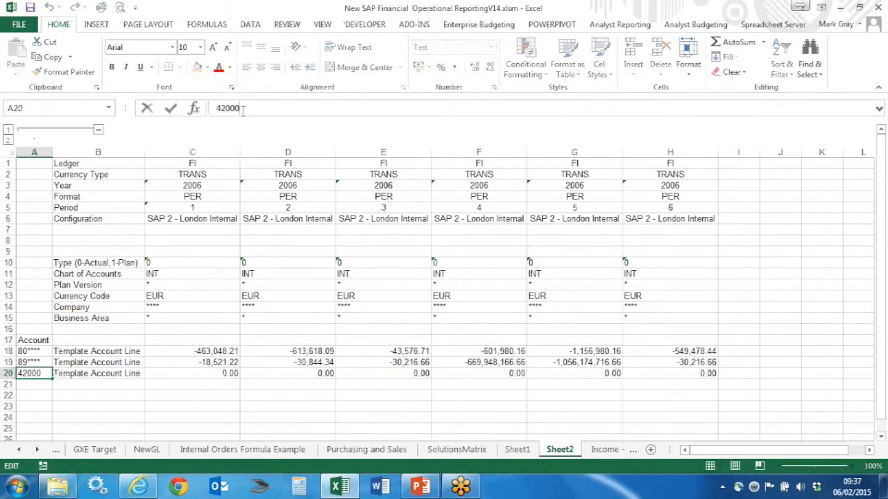
key(Return)
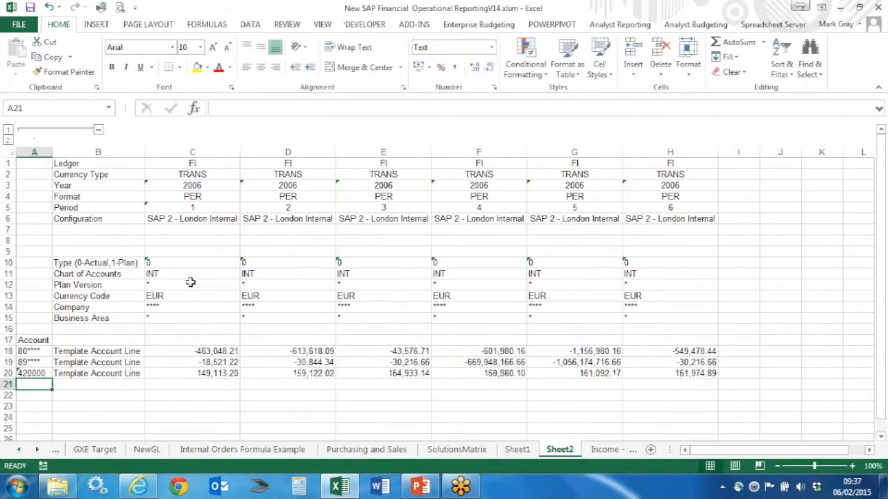
Label the first account line Sales and the second COS, and widen column B
click(125, 350)
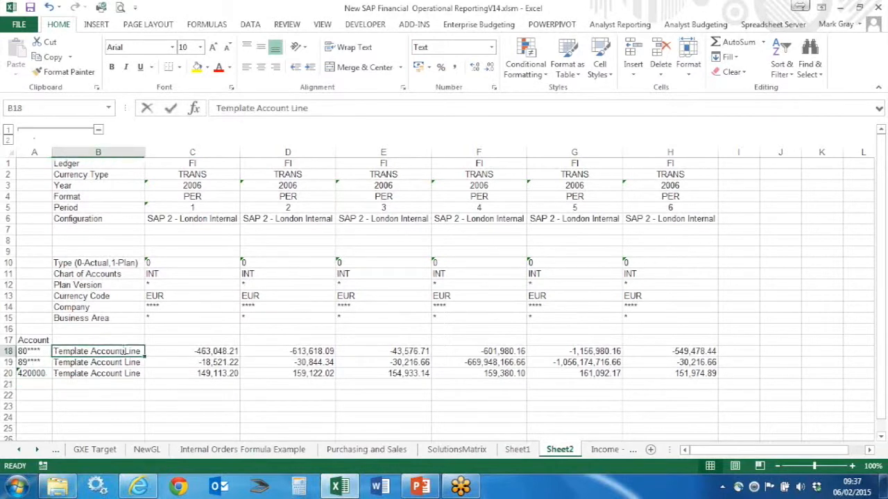
text(Sales)
key(Return)
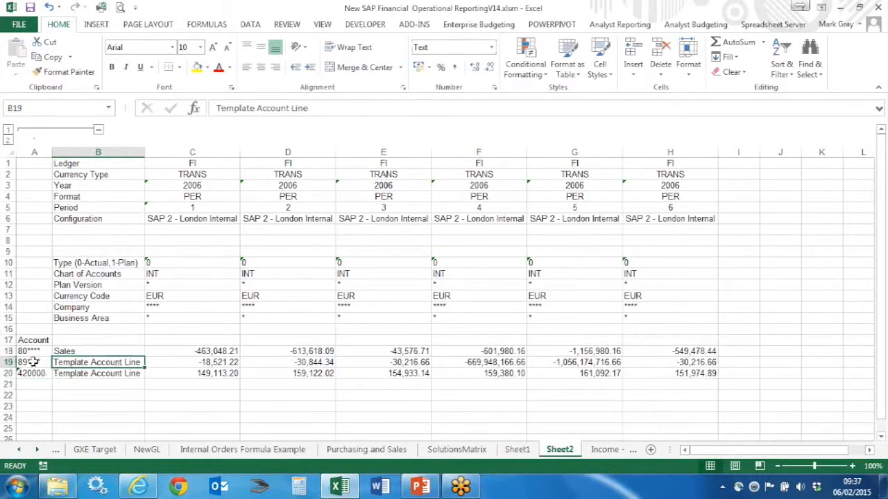
text(COS)
key(Return)
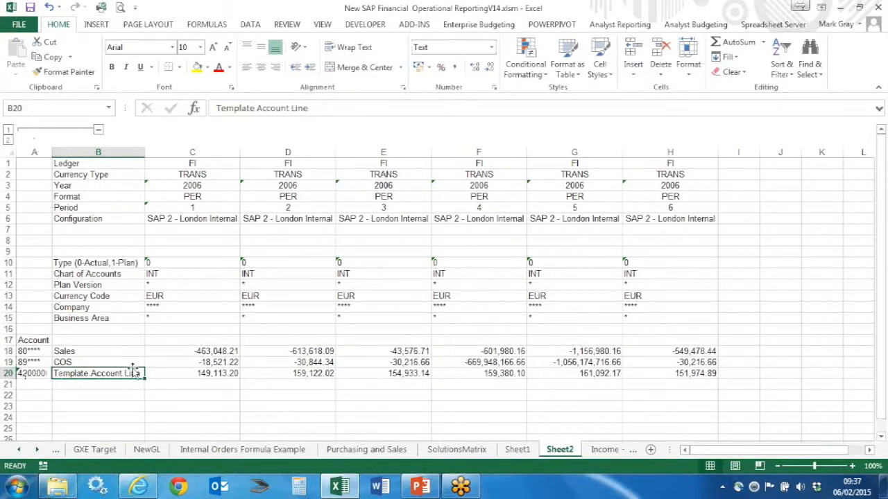
drag(142, 152, 165, 151)
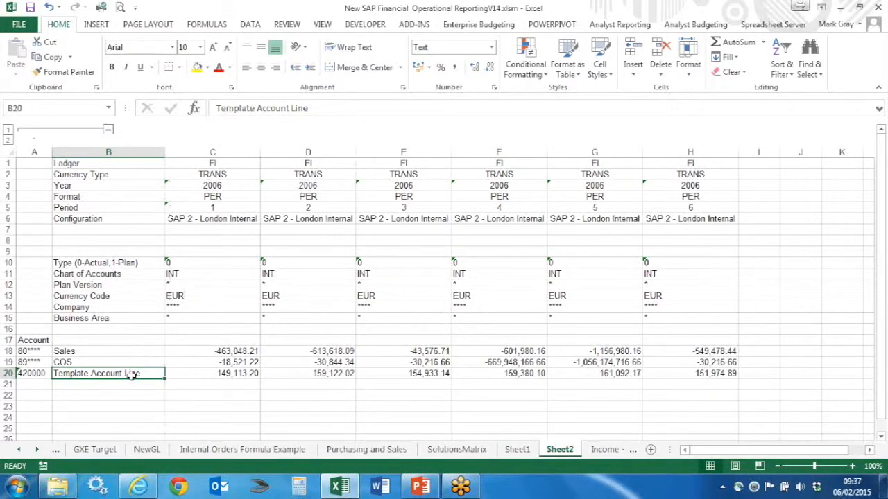
Total C18:C20 in C21 with a General-format AutoSum and fill the sum across to H21
click(223, 386)
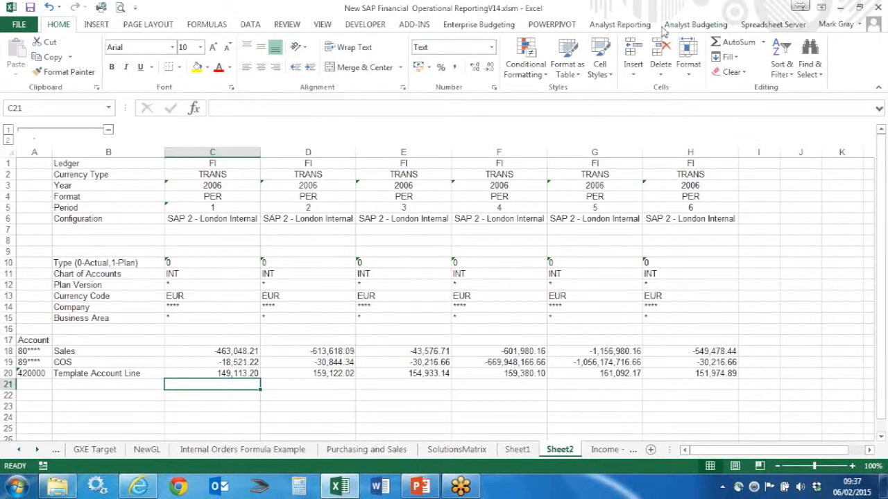
click(491, 47)
click(451, 67)
click(728, 43)
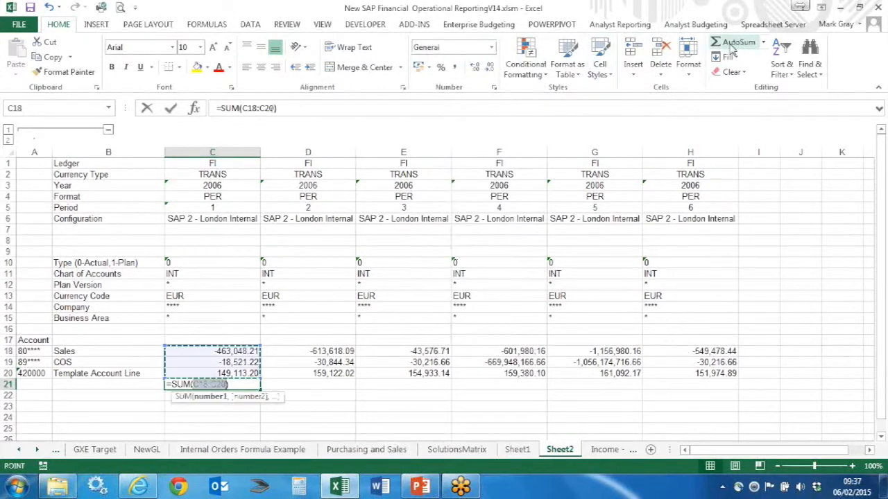
key(Return)
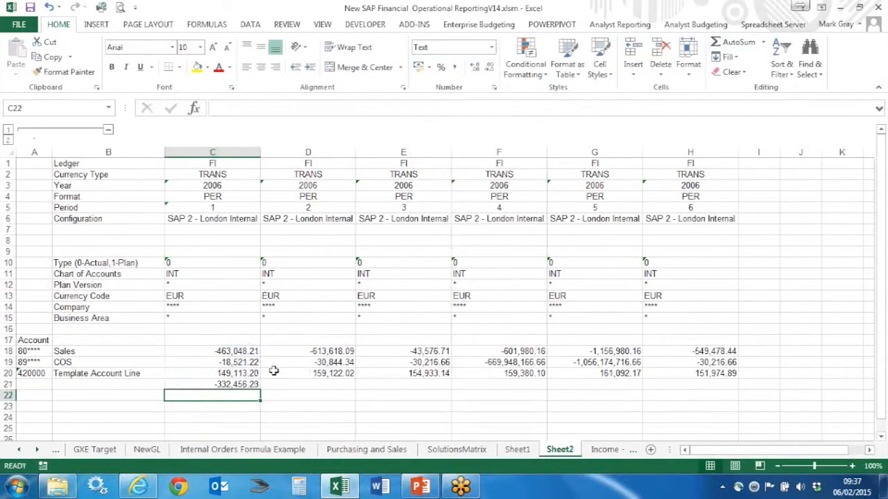
click(251, 386)
drag(260, 390, 739, 392)
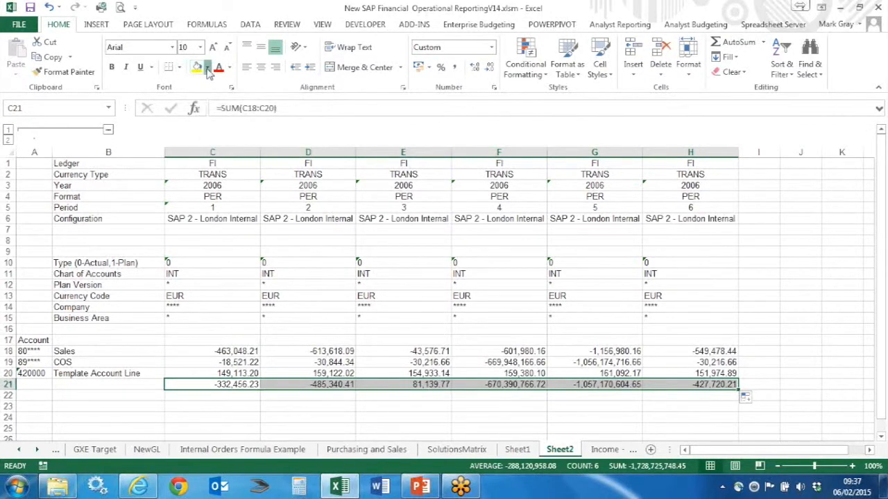
Format the totals in C21:H21 with a grey fill and bold text
click(207, 67)
click(197, 119)
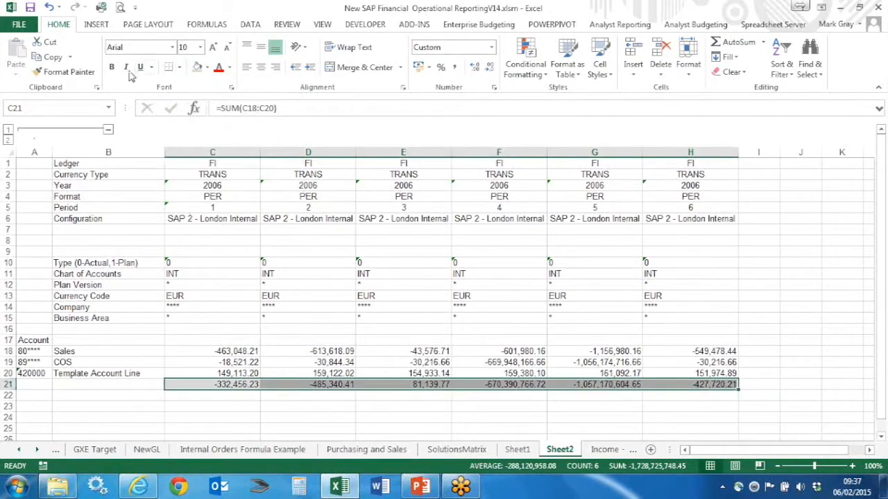
click(801, 351)
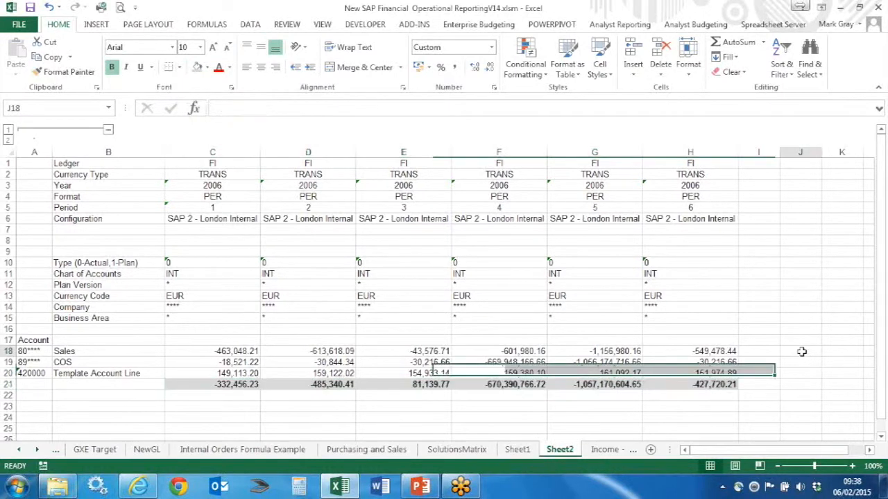
click(246, 352)
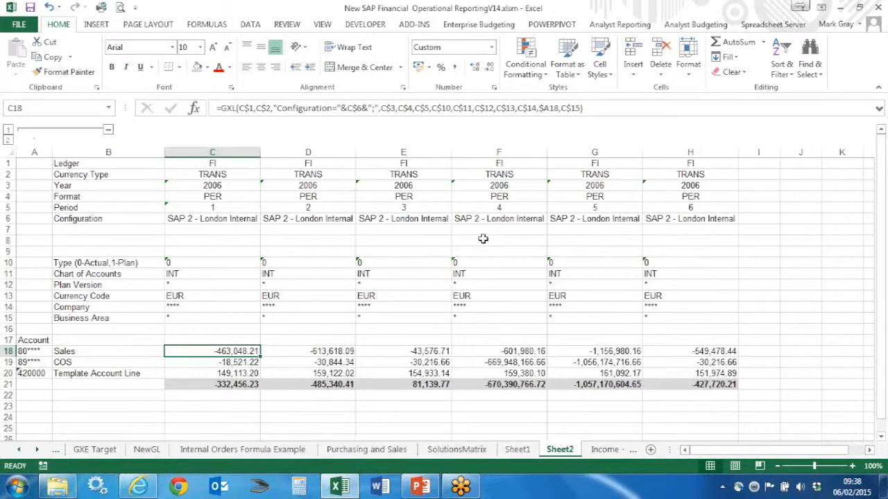
Drill down into the account balances behind the period 1 Sales amount in C18, and close the drill-down
click(774, 26)
click(122, 55)
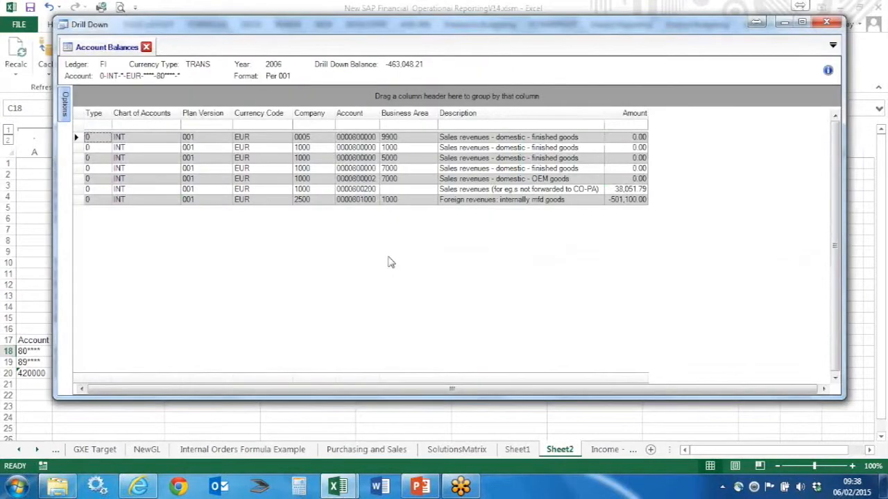
click(826, 25)
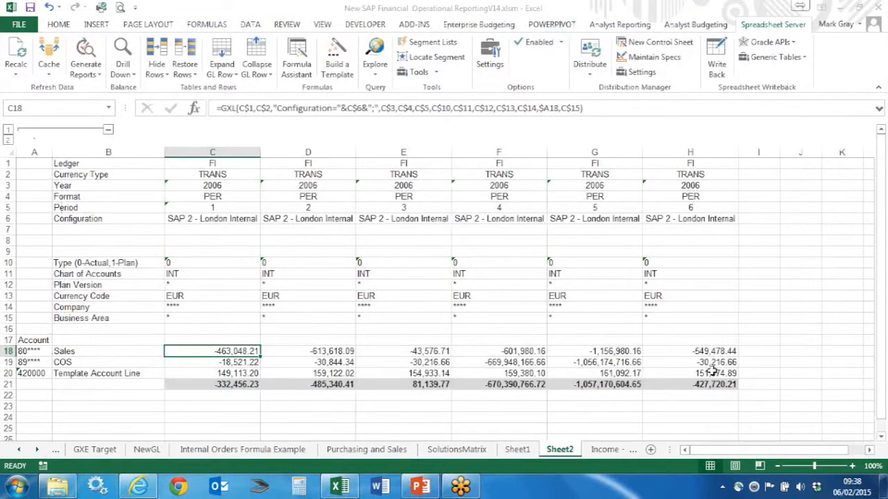
Move the period 1 Sales formula from C18 to E24 and the COS formula from C19 to B24
drag(236, 347, 436, 415)
click(242, 362)
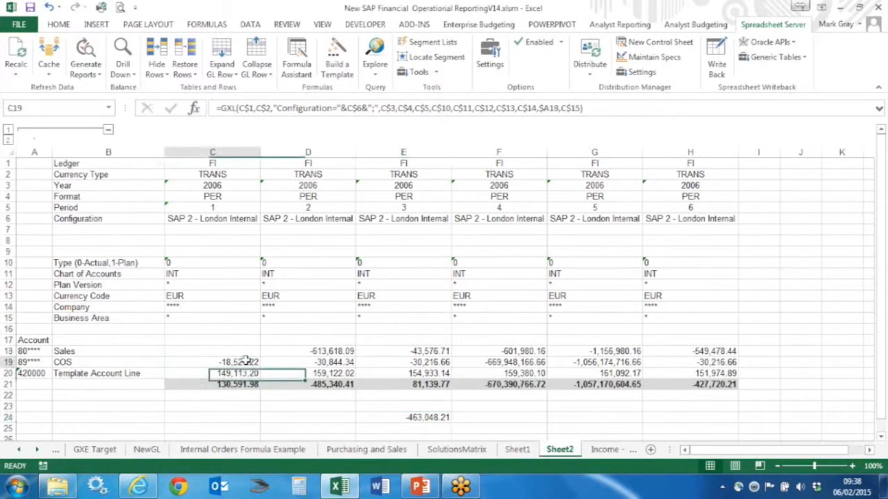
drag(236, 355, 141, 416)
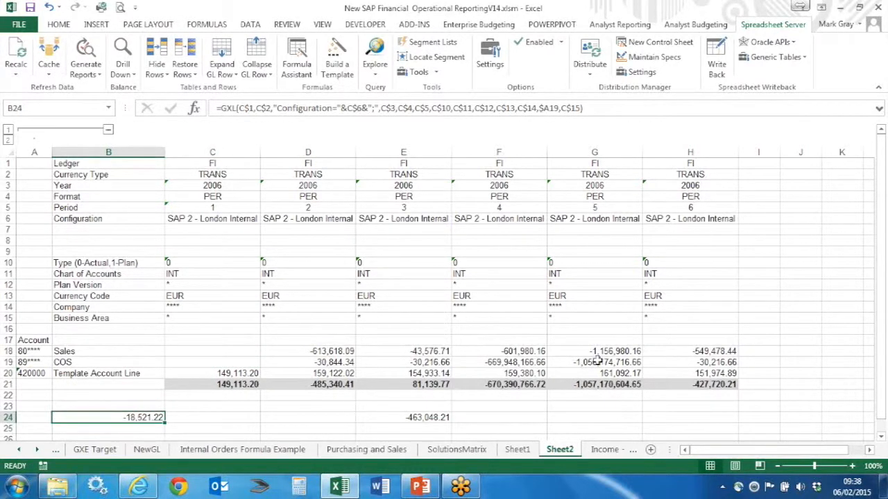
Set the first column's period in C5 to 2
scroll(596, 360, down, 1)
scroll(595, 368, down, 1)
scroll(403, 311, up, 1)
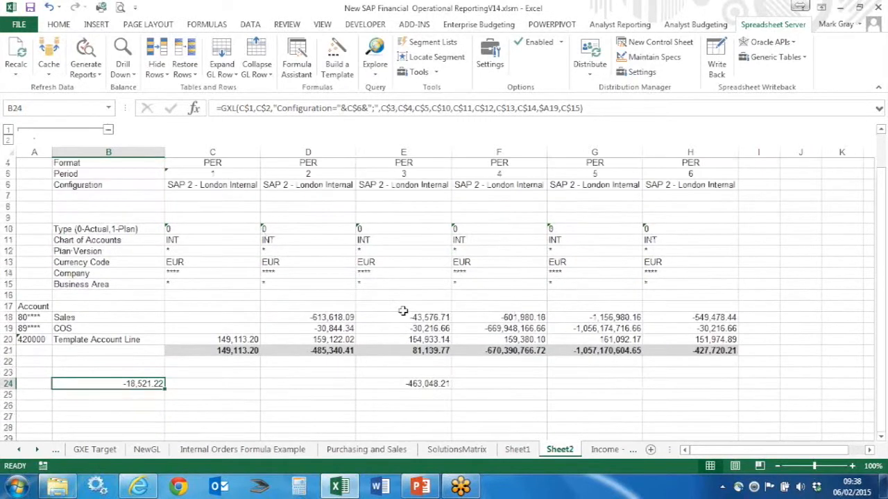
click(233, 174)
text(2)
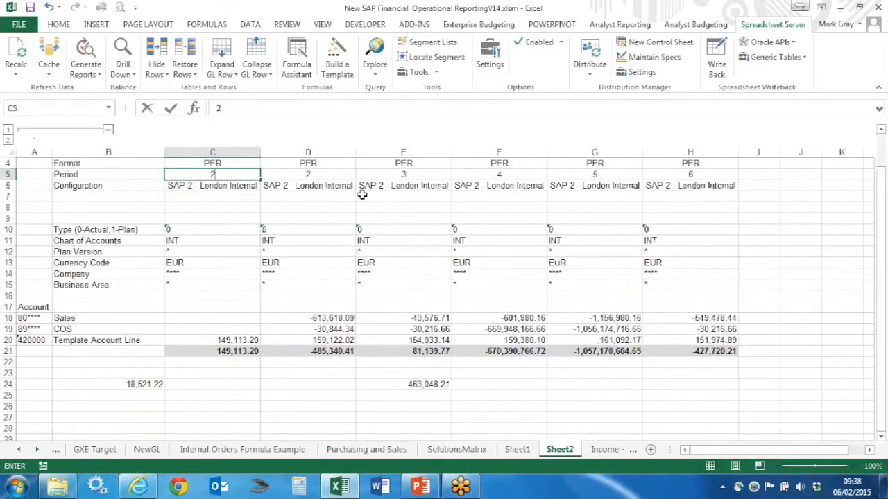
key(Return)
Inspect the cell references in the relocated GXL formula in E24, leaving the formula unedited
click(430, 386)
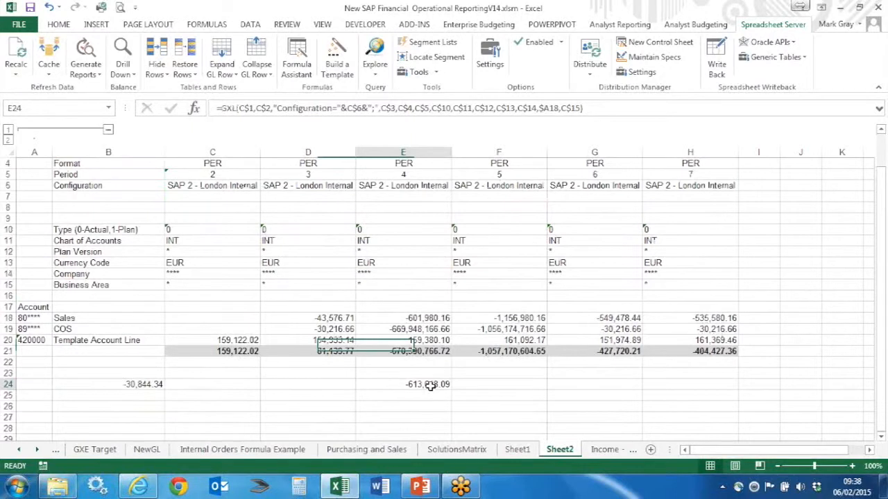
double_click(430, 386)
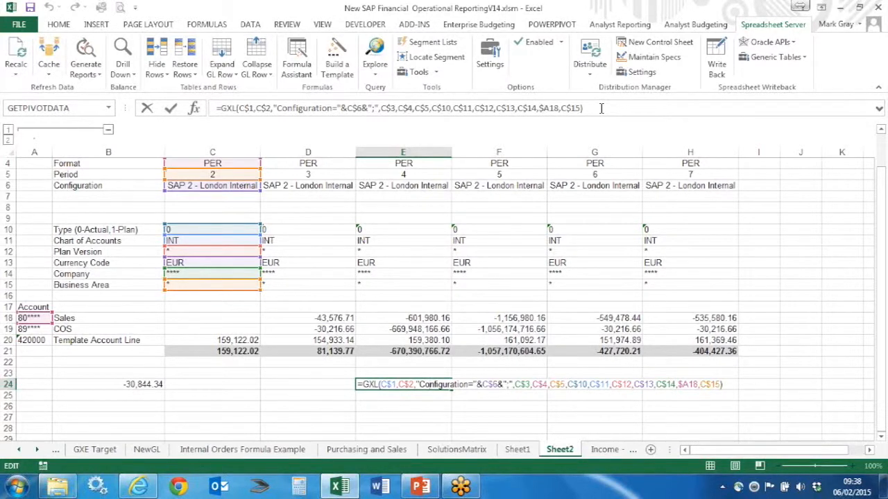
key(Escape)
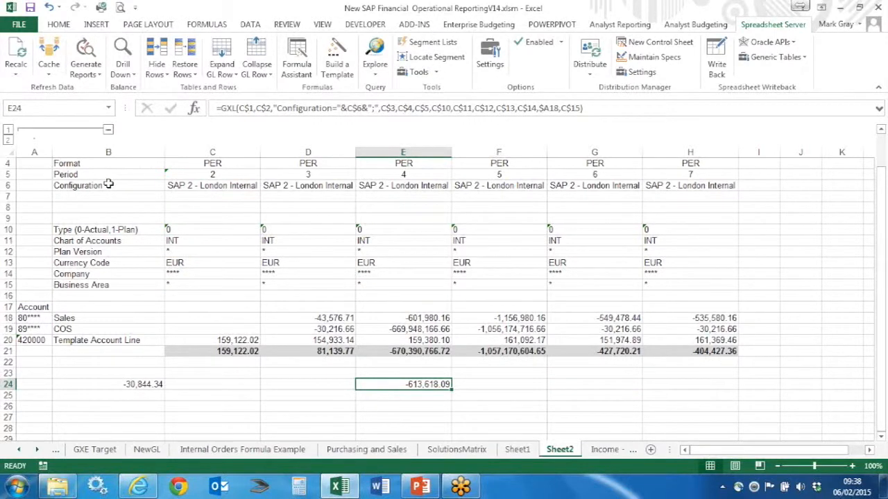
click(86, 185)
drag(86, 186, 297, 305)
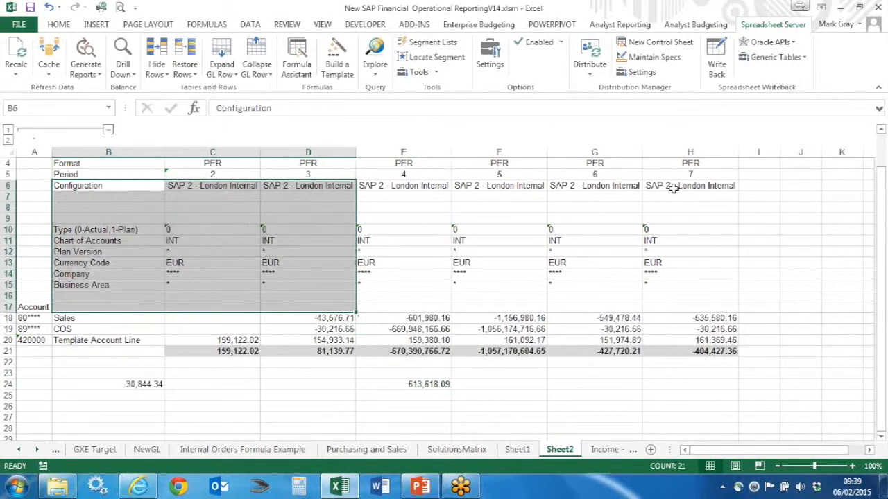
drag(594, 185, 762, 240)
drag(283, 392, 658, 393)
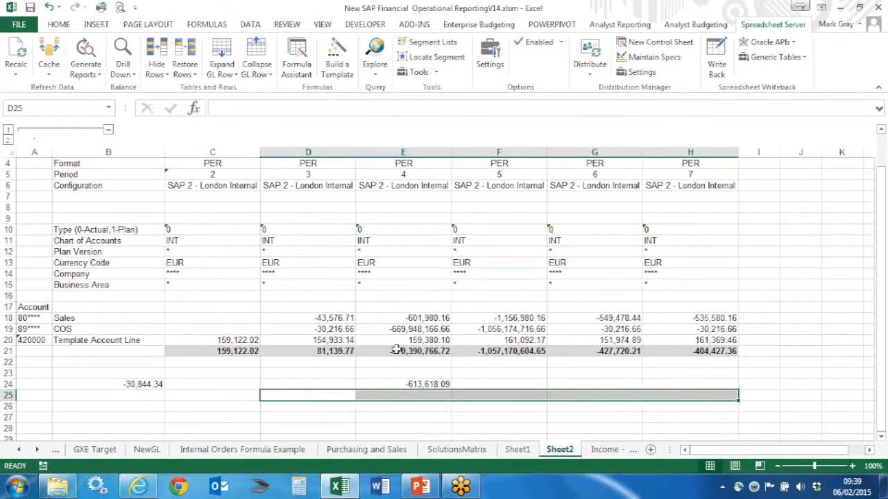
click(439, 382)
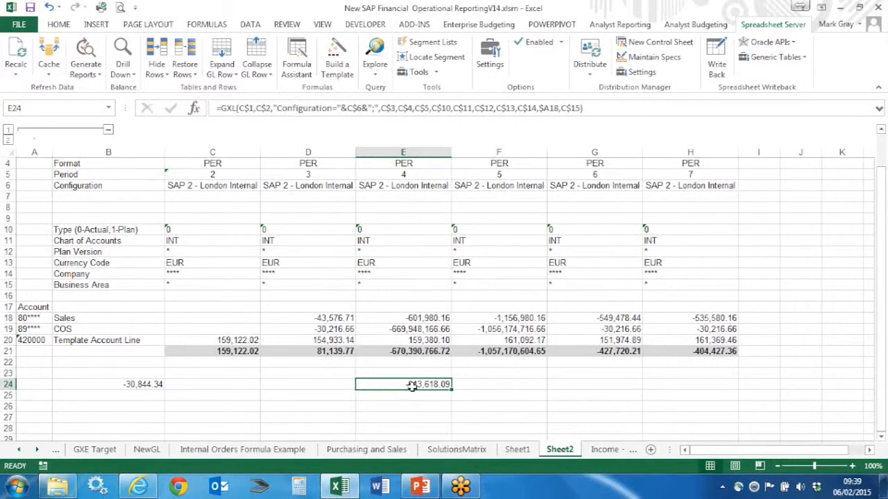
click(482, 386)
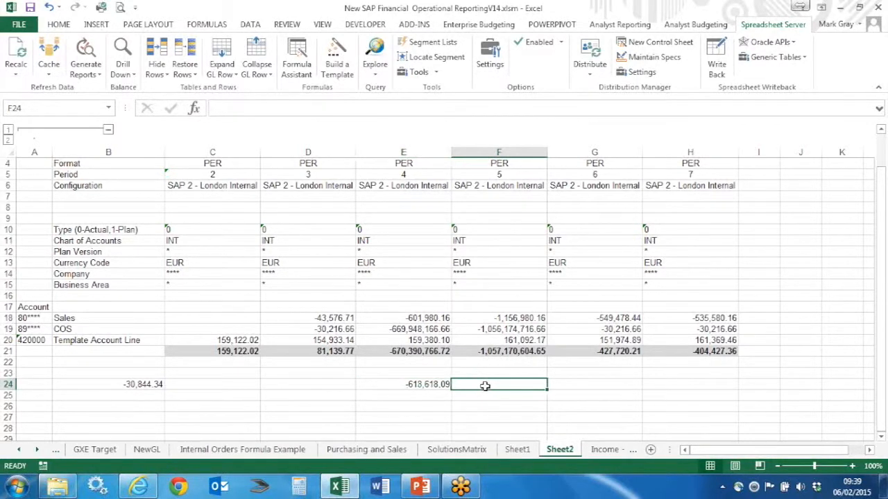
click(413, 396)
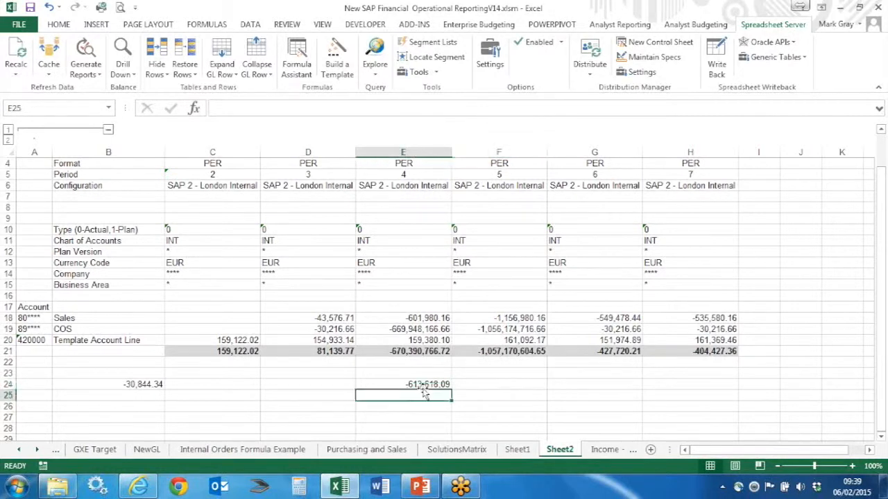
click(429, 384)
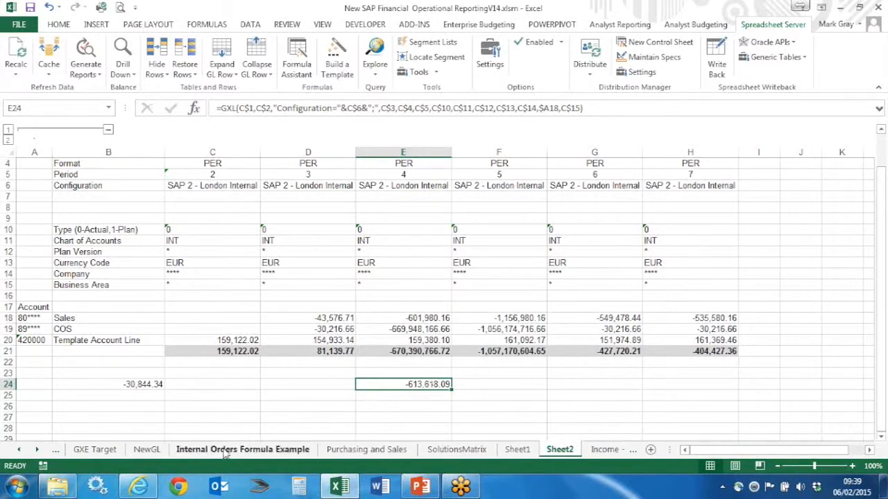
Go to the G and A Expenses sheet and examine its expense table by period and the accompanying chart
click(18, 450)
click(18, 450)
click(17, 450)
click(17, 450)
click(18, 450)
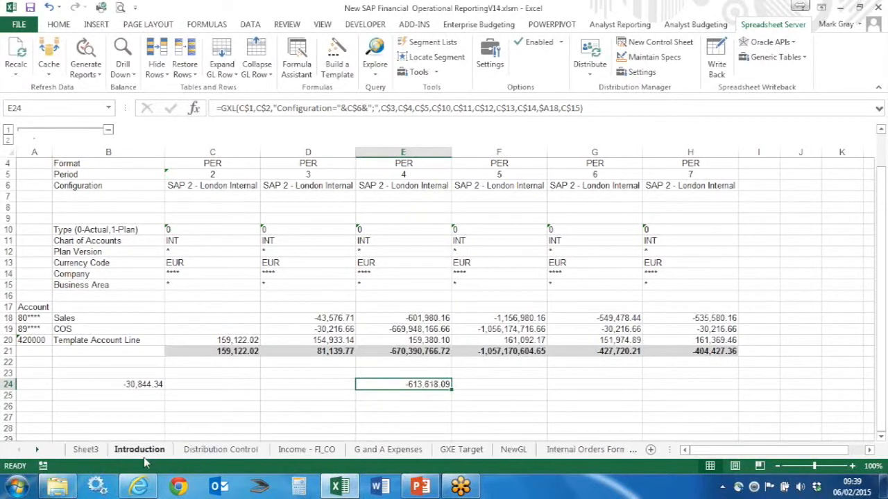
click(380, 450)
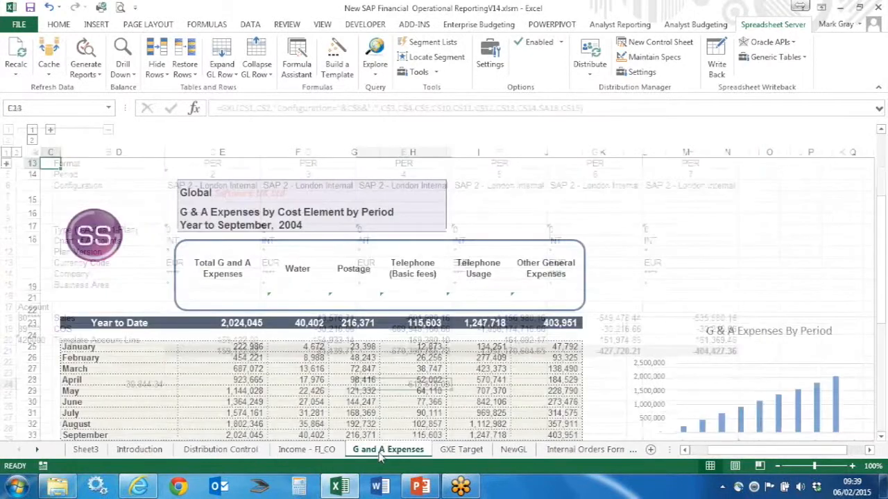
scroll(667, 199, down, 1)
scroll(666, 200, up, 1)
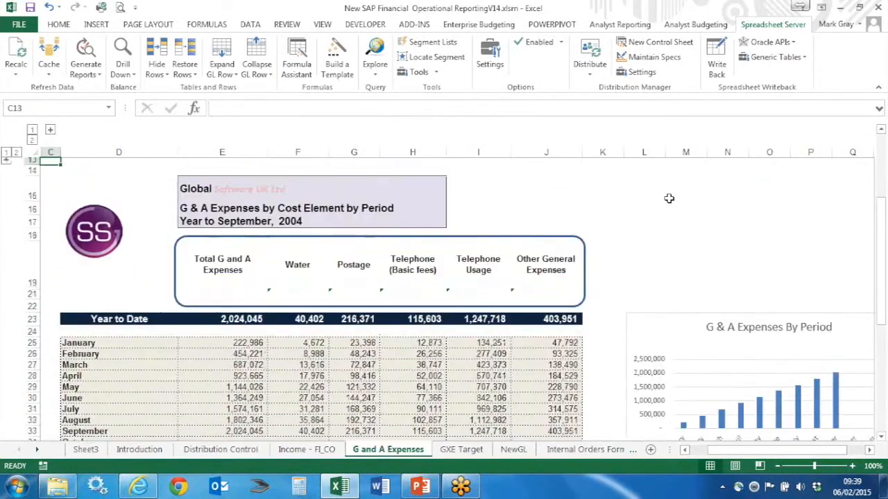
scroll(663, 201, down, 1)
scroll(663, 201, up, 1)
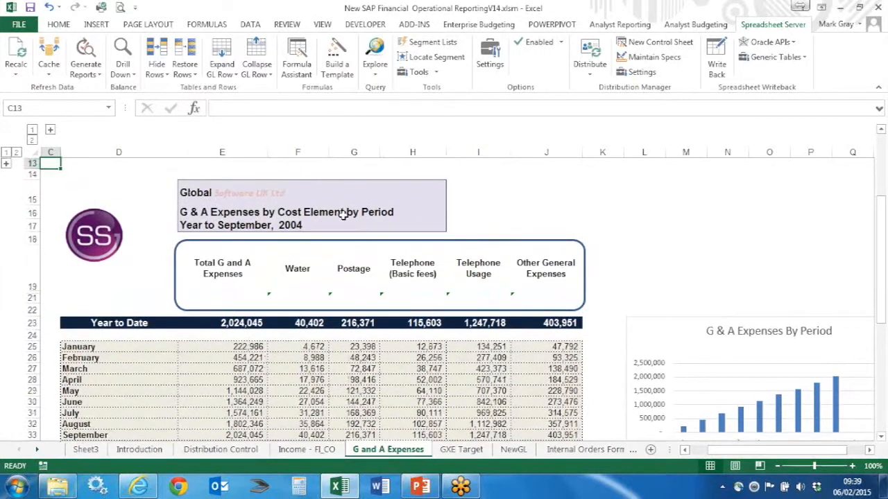
scroll(530, 214, down, 1)
scroll(530, 214, down, 1)
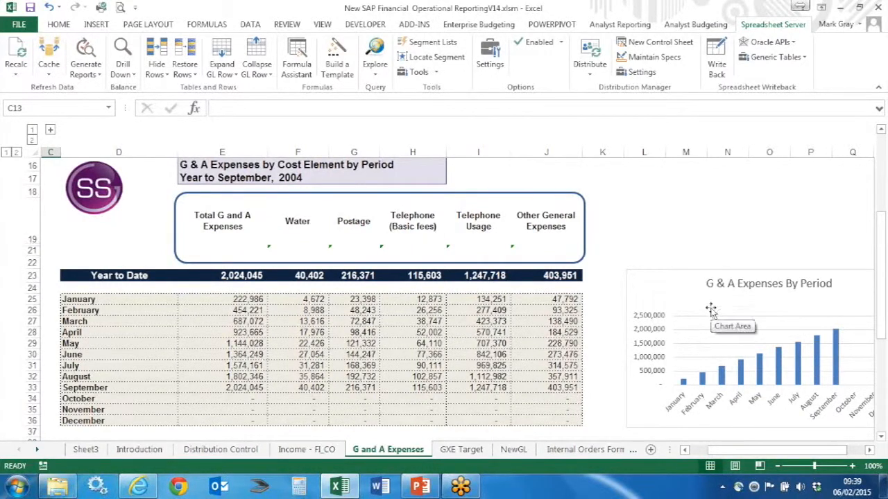
Look through the NewGL balance sheet, the Internal Orders Formula Example sheet and the Purchasing and Sales dashboard
click(514, 449)
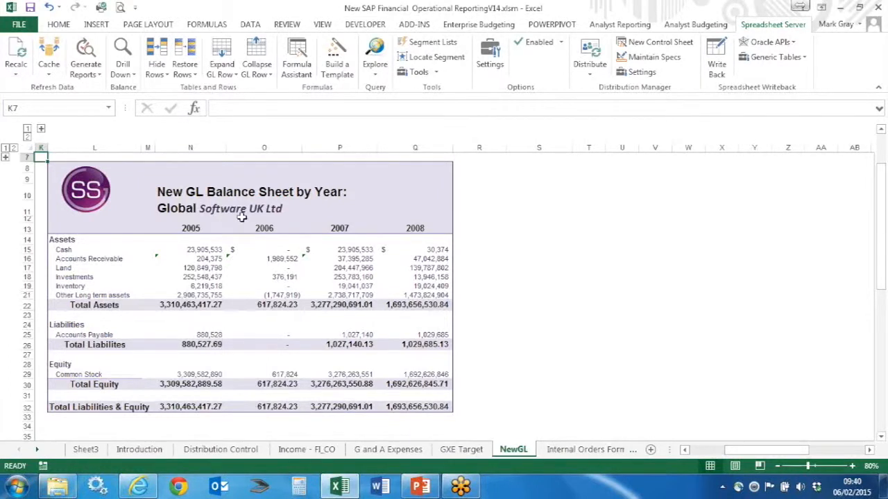
click(586, 449)
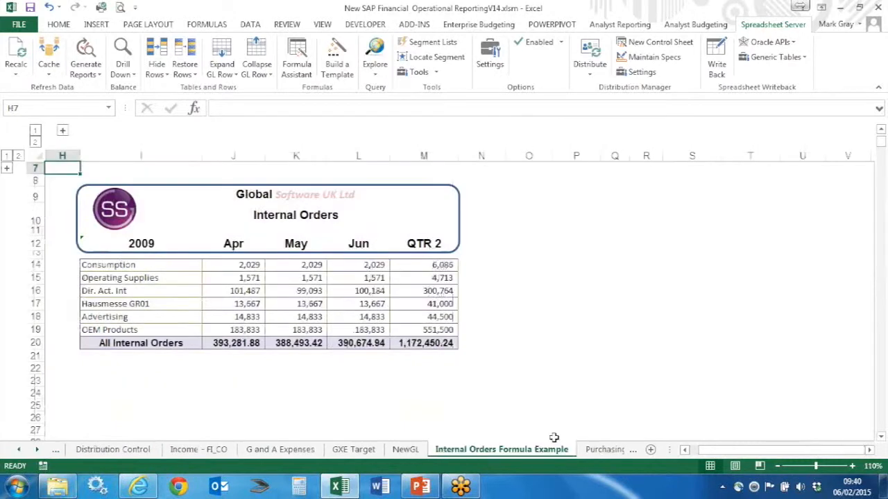
click(608, 453)
click(607, 452)
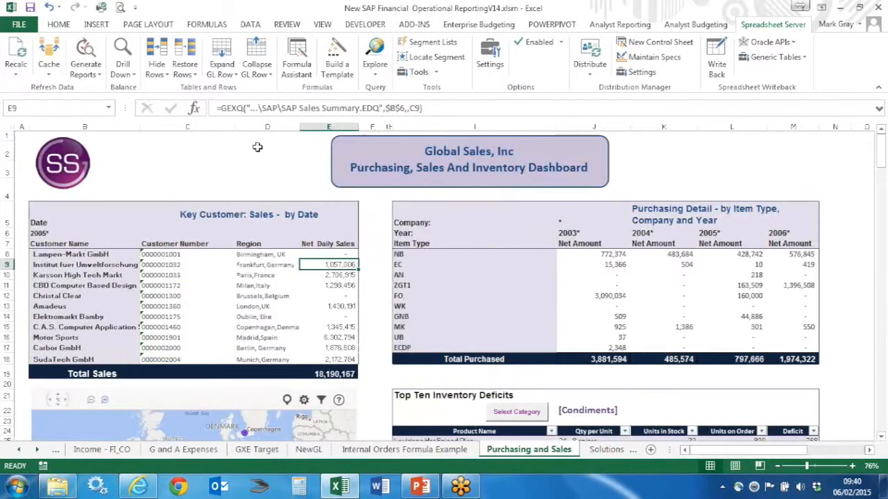
click(257, 147)
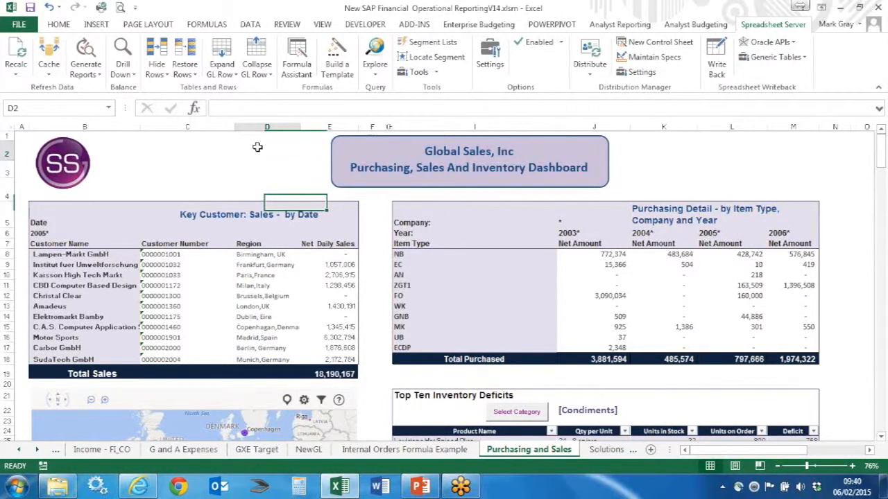
click(257, 147)
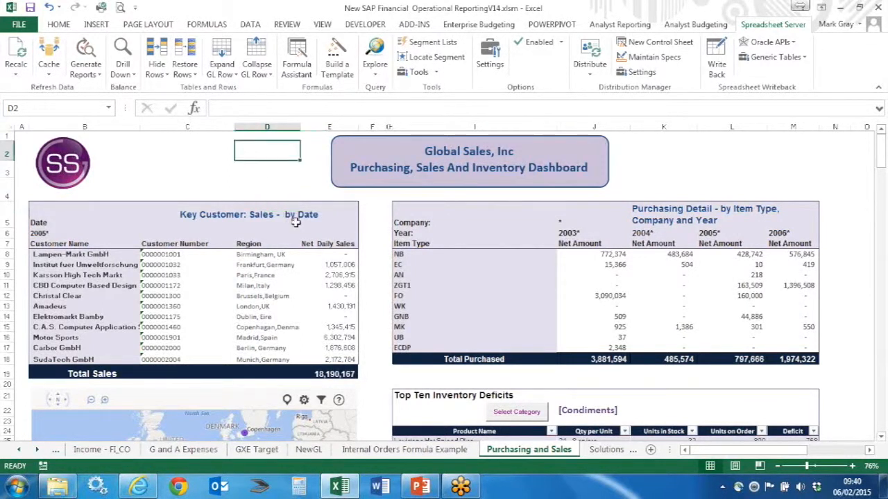
Examine the GEXQ formula in E9 of the key customer sales table, including its SAP Sales Summary.EDQ query reference
click(335, 265)
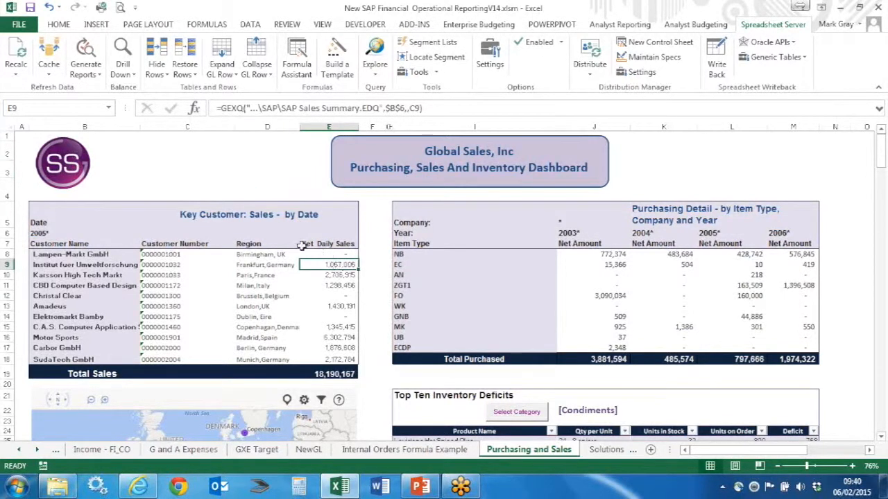
click(244, 109)
drag(244, 108, 222, 110)
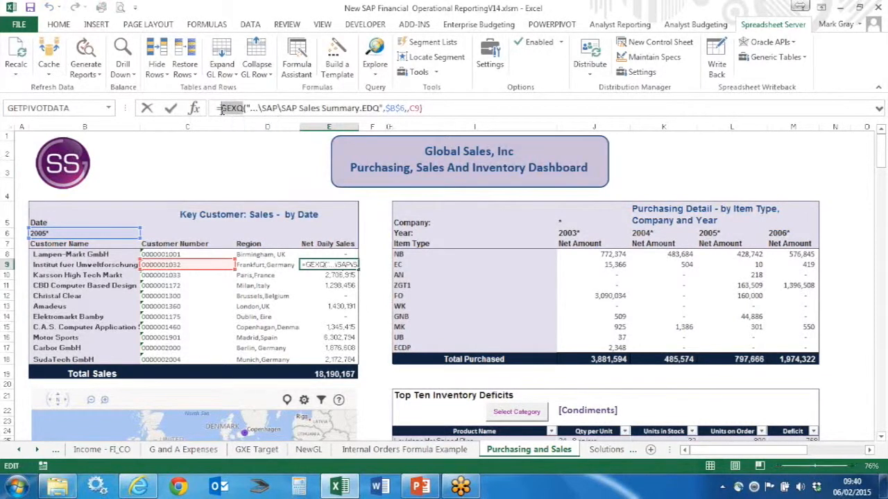
drag(279, 108, 379, 108)
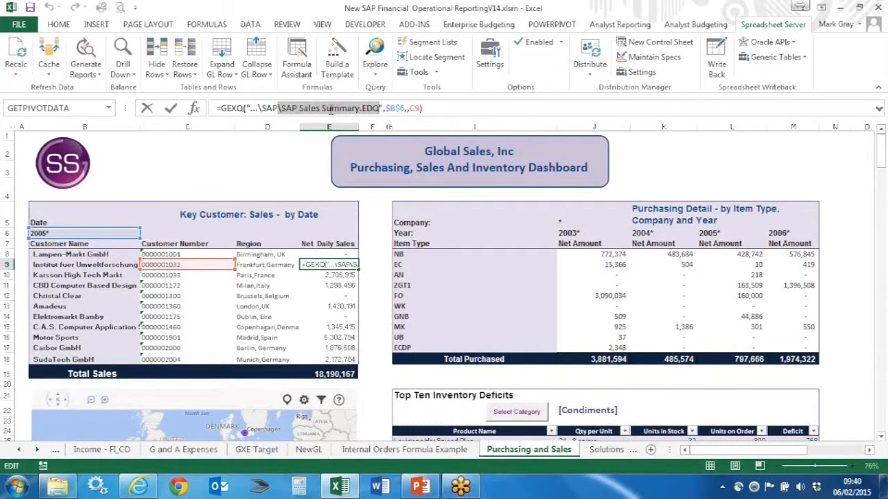
key(Escape)
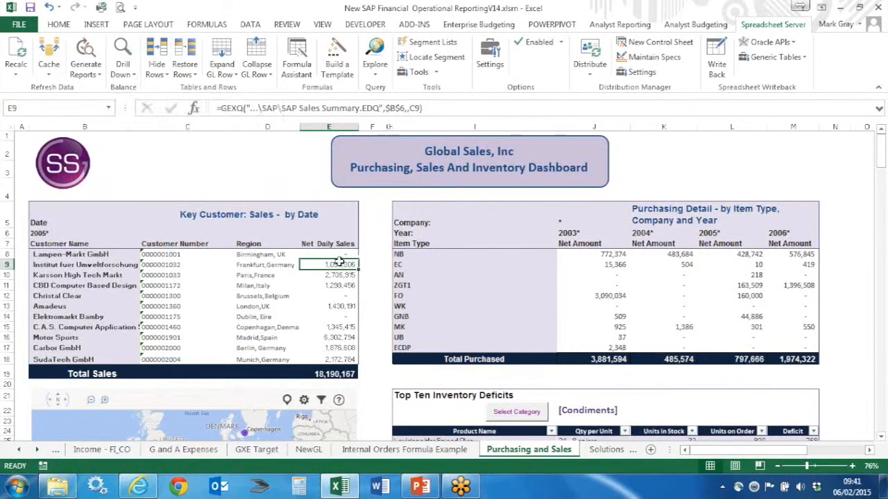
Drill down into the sales records behind E9, review the further columns and close the drill-down
click(131, 56)
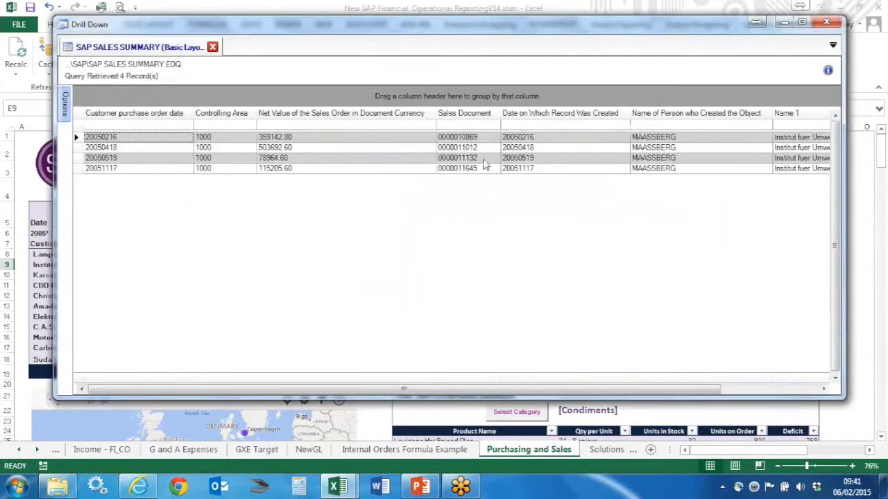
click(823, 389)
click(823, 390)
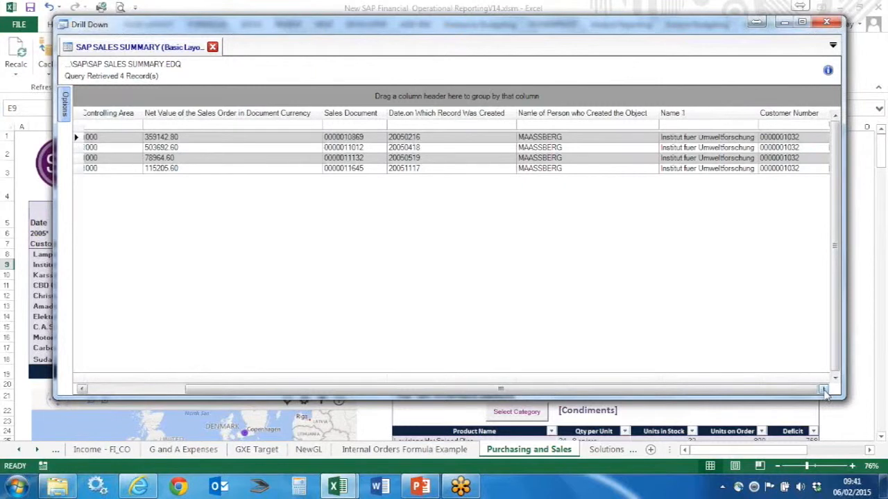
click(828, 24)
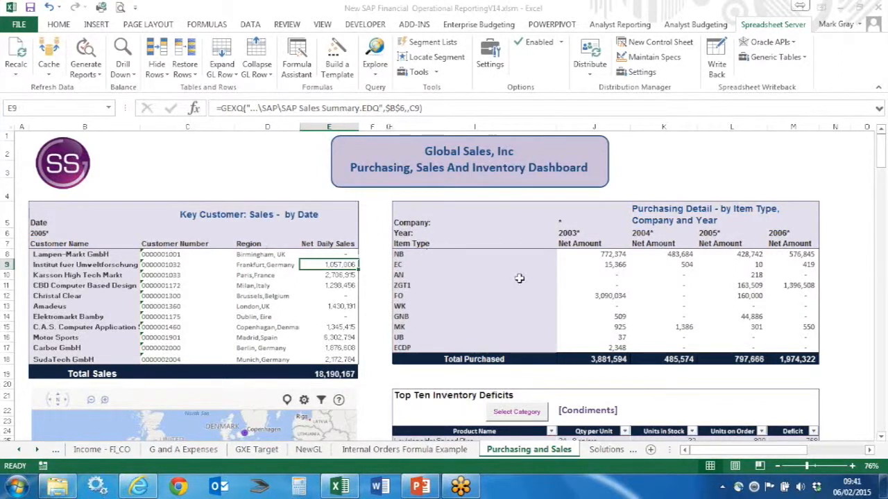
Examine the GEXQ formula in J8 of the purchasing detail table, including its SAP MM Purchase Orders by Item_Comp.EDQ query reference
click(879, 437)
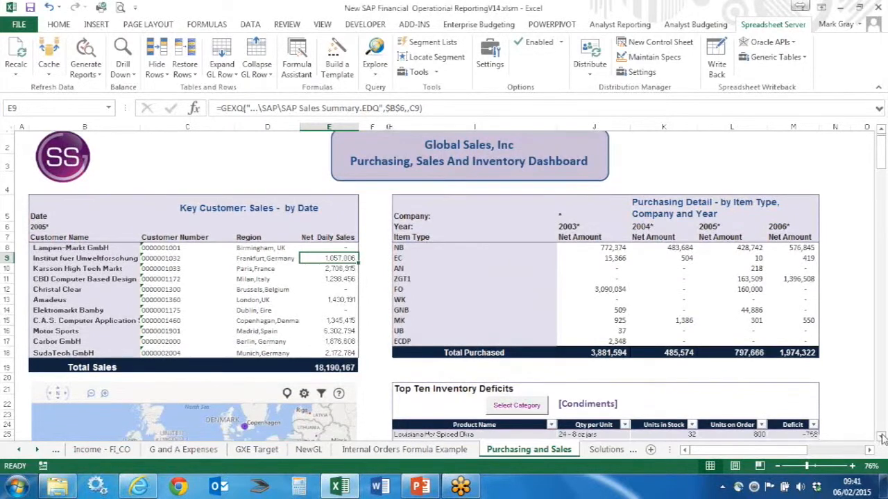
click(881, 437)
click(881, 437)
click(593, 208)
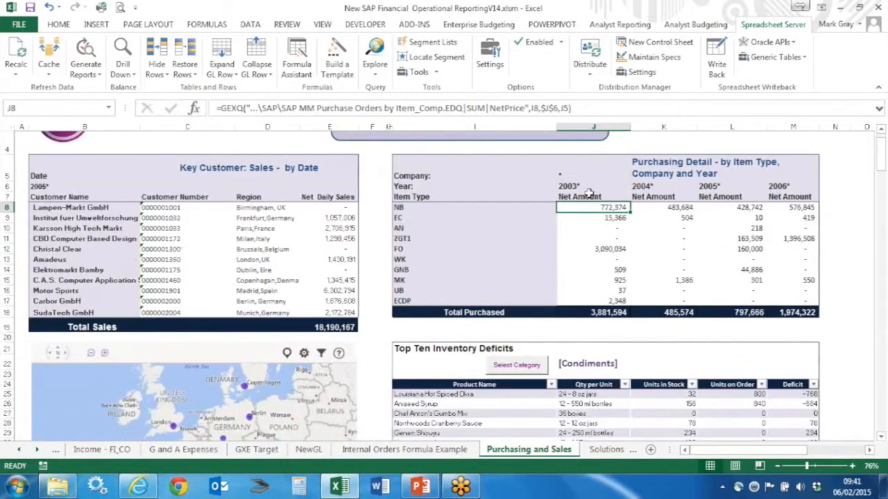
drag(282, 108, 465, 108)
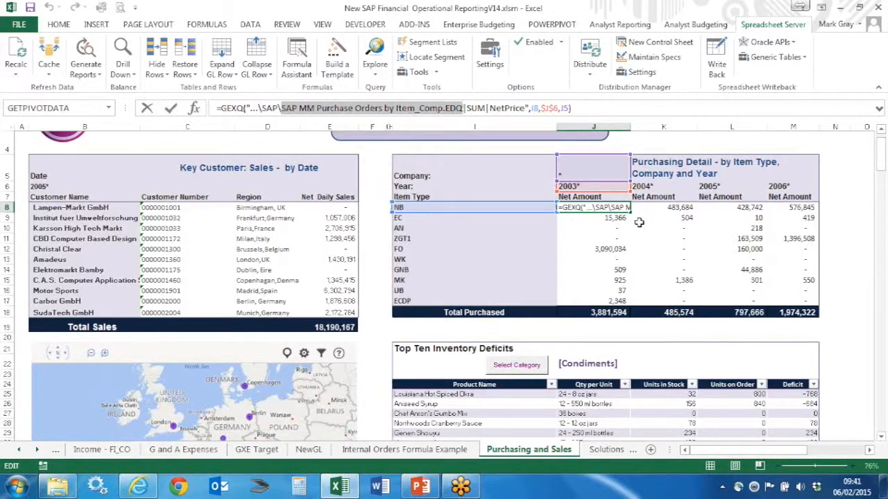
key(Escape)
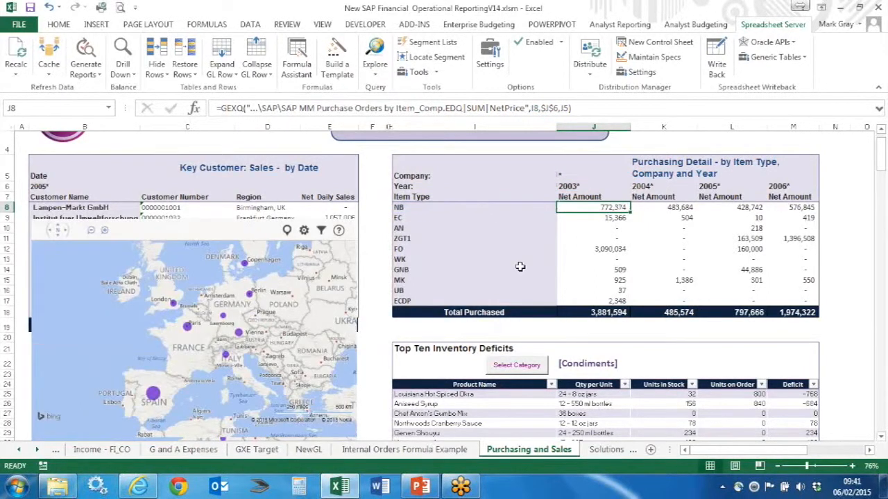
Look over the customer sales map and the Top Ten Inventory Deficits table, and show the sales details for Paris on the map
scroll(520, 267, down, 3)
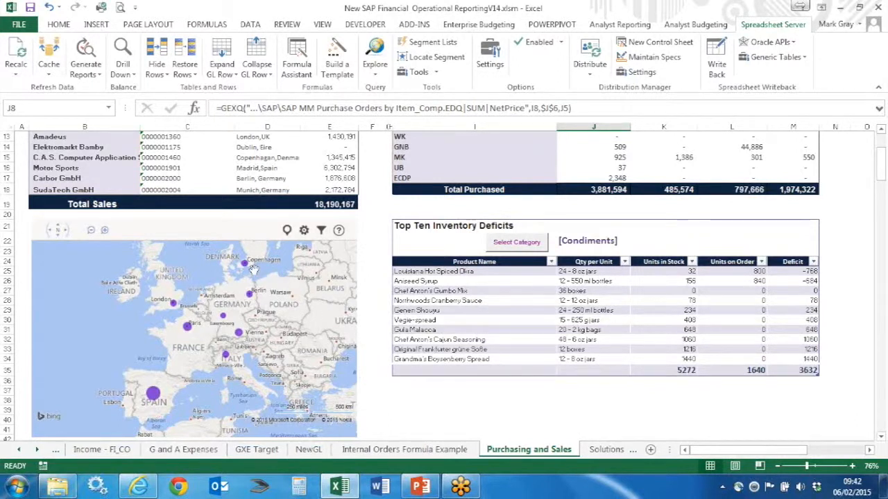
click(60, 25)
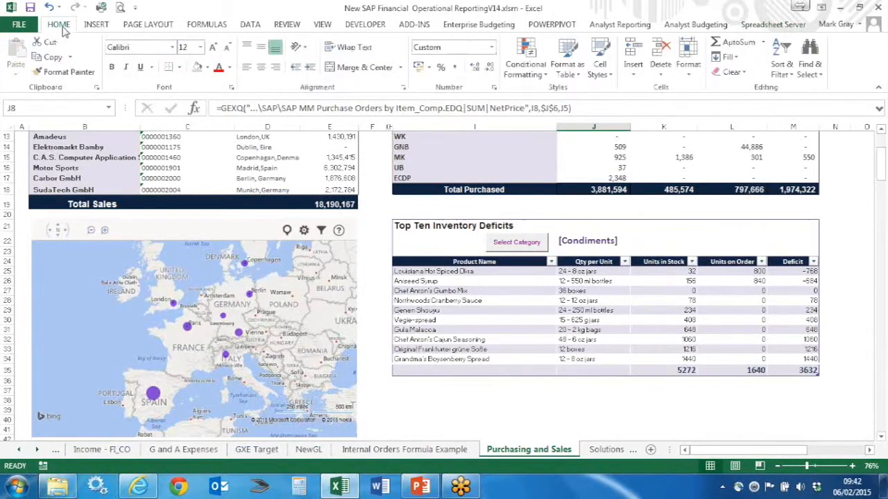
click(104, 29)
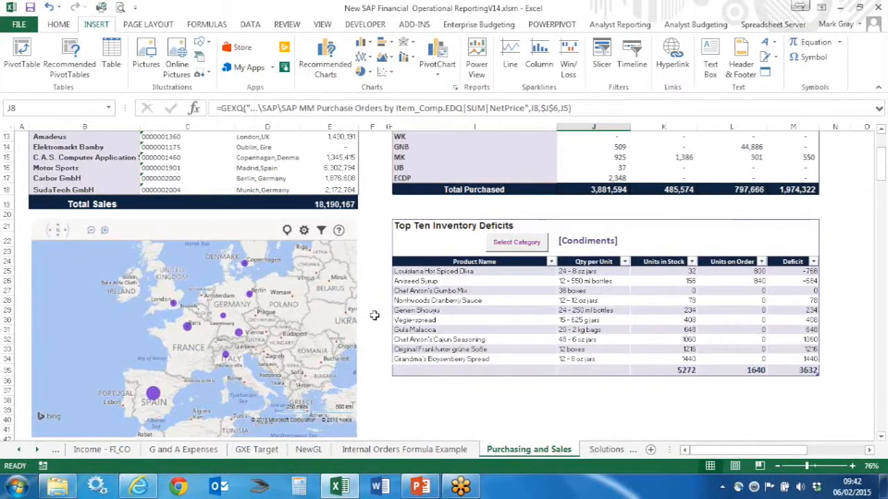
scroll(377, 251, up, 1)
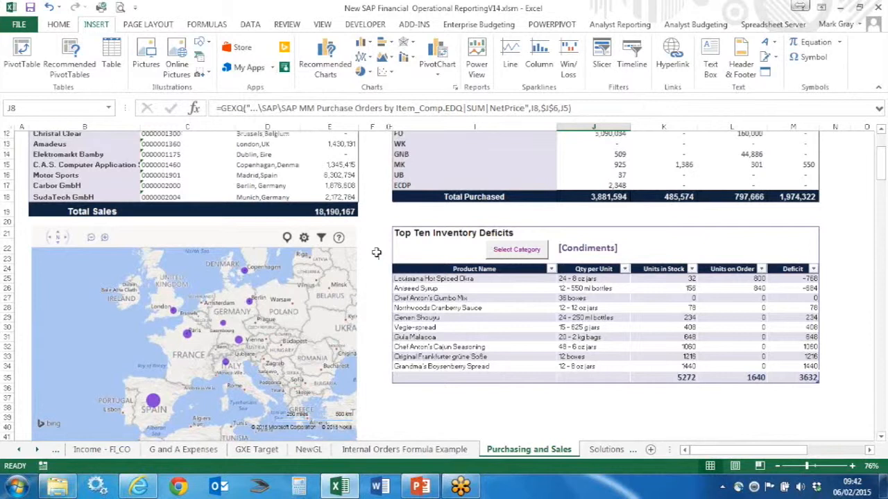
scroll(377, 252, up, 2)
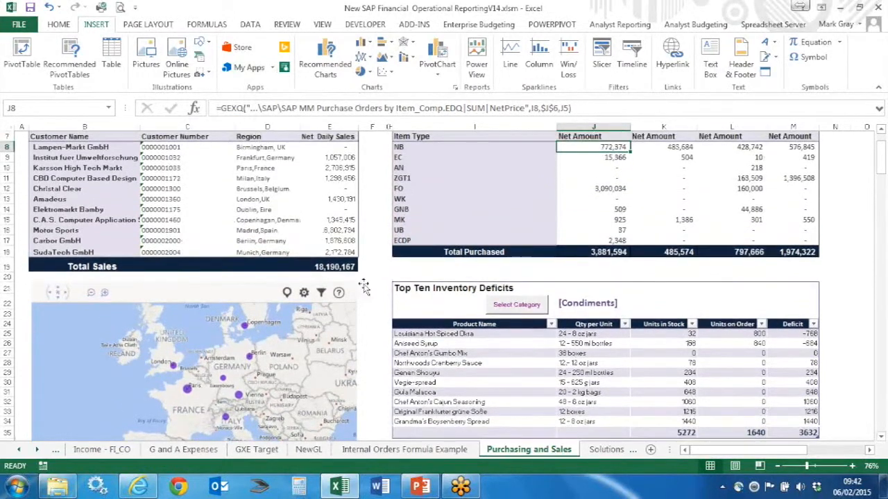
scroll(363, 284, down, 1)
scroll(380, 312, down, 1)
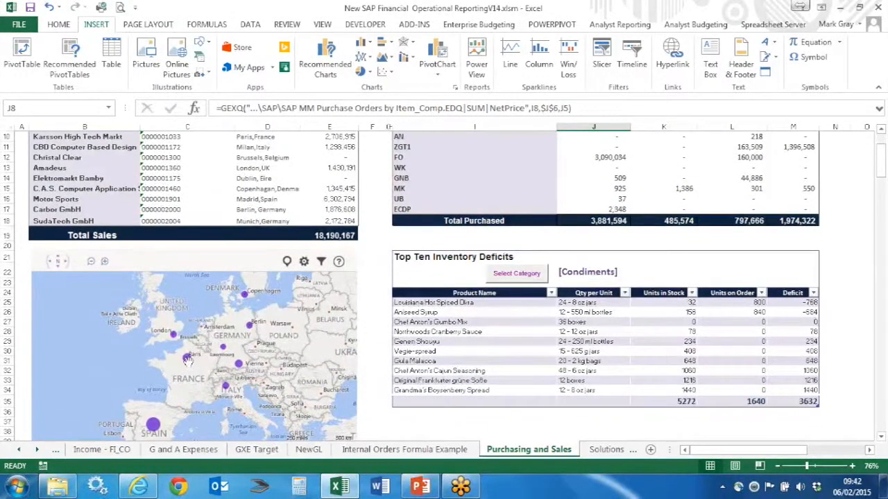
mouse_move(186, 359)
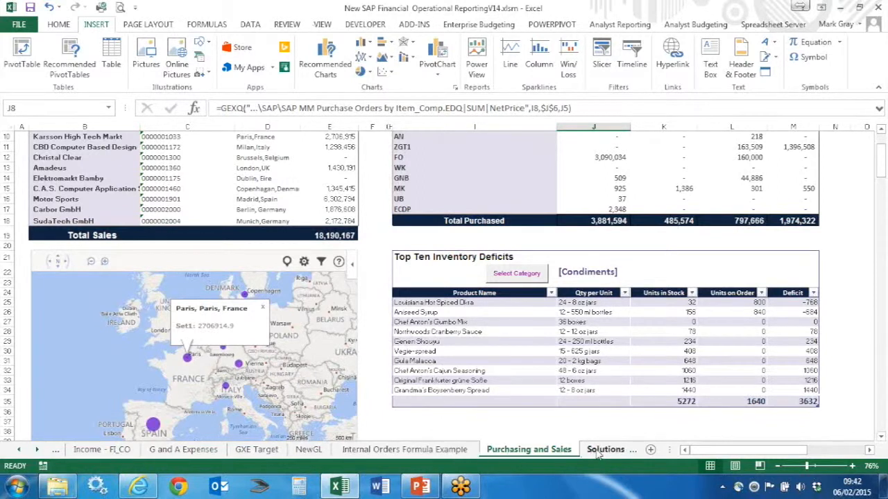
Go to the Income - FI_CO sheet and examine the business area criterion in E12
click(21, 450)
click(22, 450)
click(21, 450)
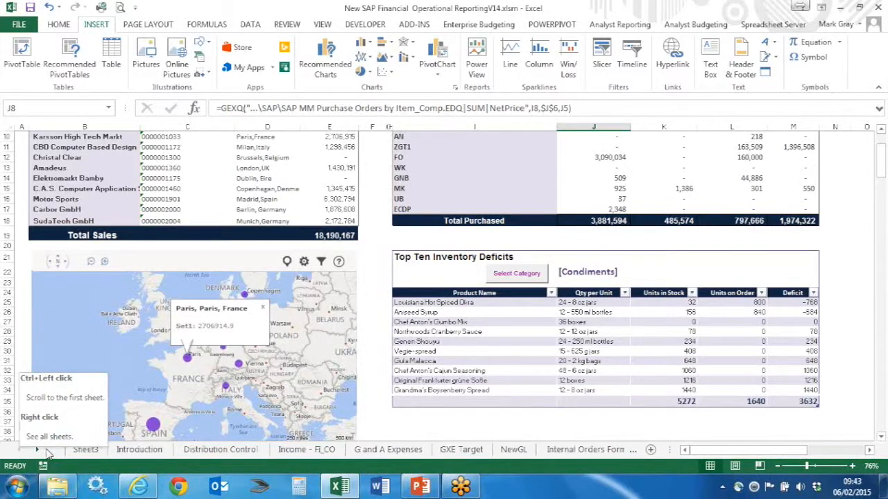
click(298, 451)
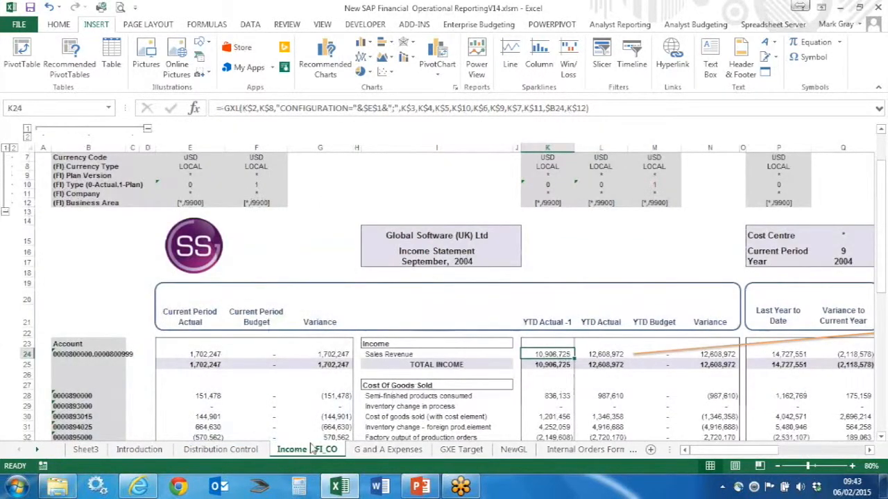
click(194, 203)
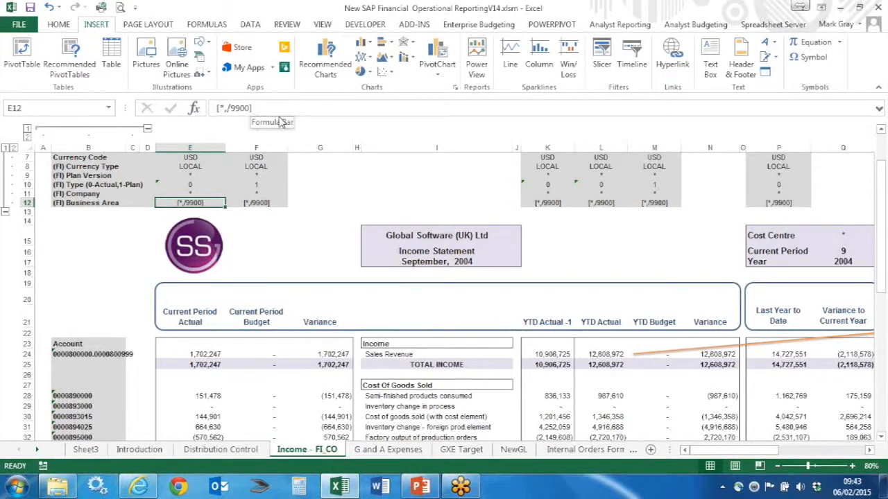
Delete the YTD Actual -1 column from the income statement and select the business area cell E12
click(550, 147)
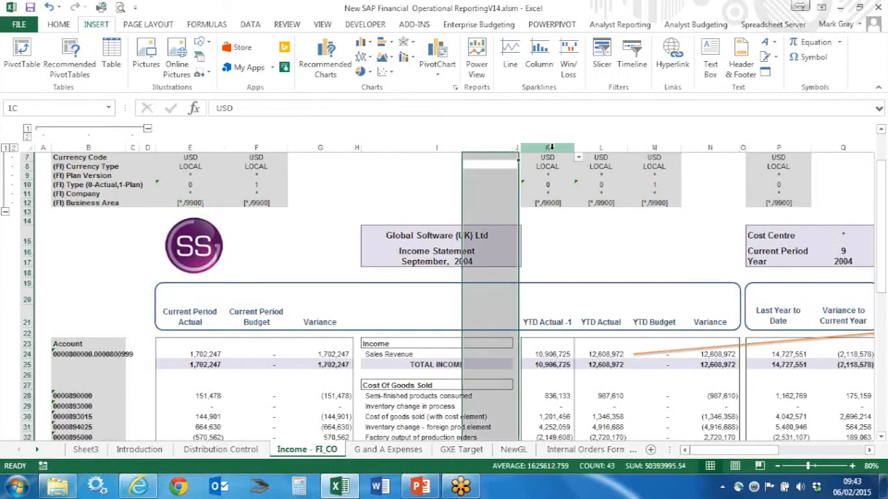
right_click(552, 148)
click(583, 257)
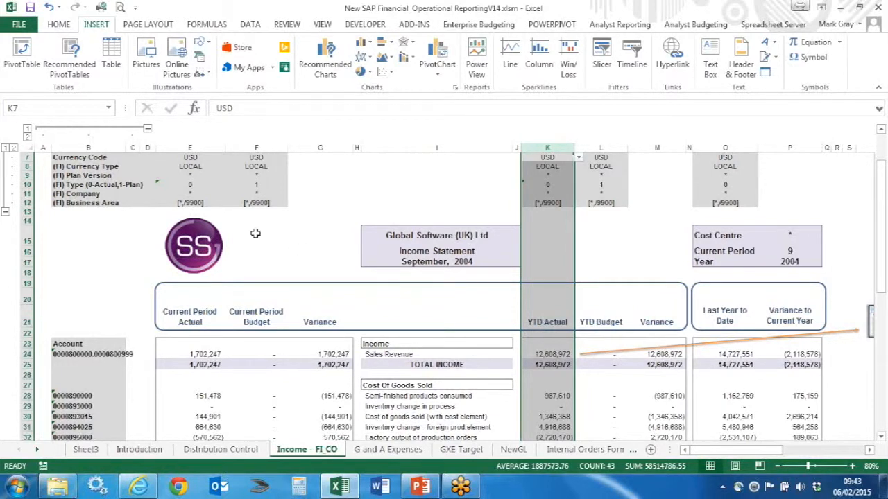
click(194, 202)
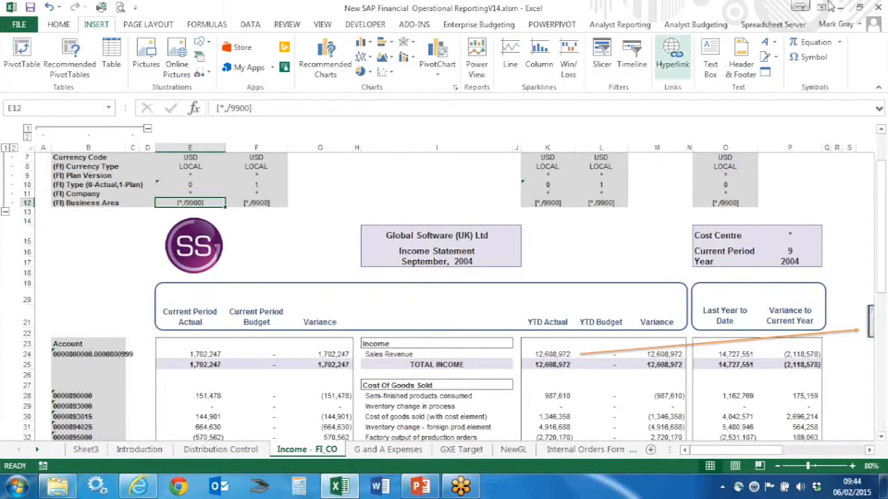
Open the distribution specification in row 8 of the Distribution Control sheet with Maintain Specs
click(773, 25)
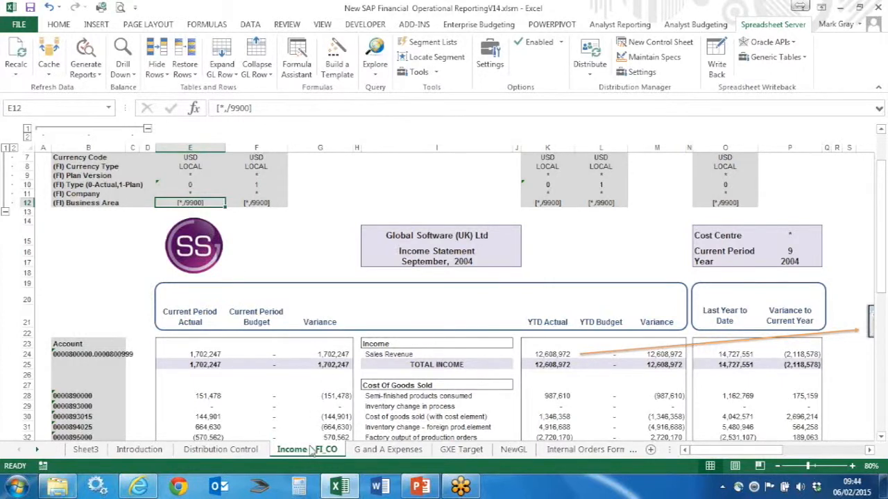
click(233, 451)
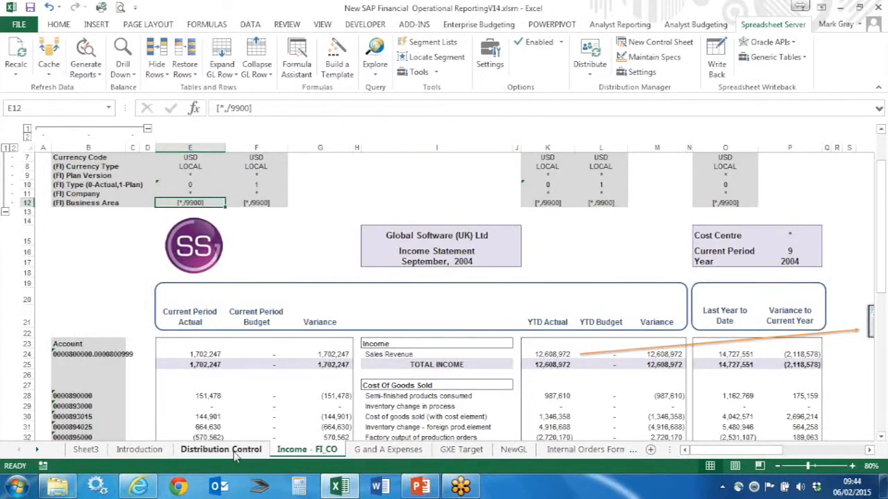
click(190, 380)
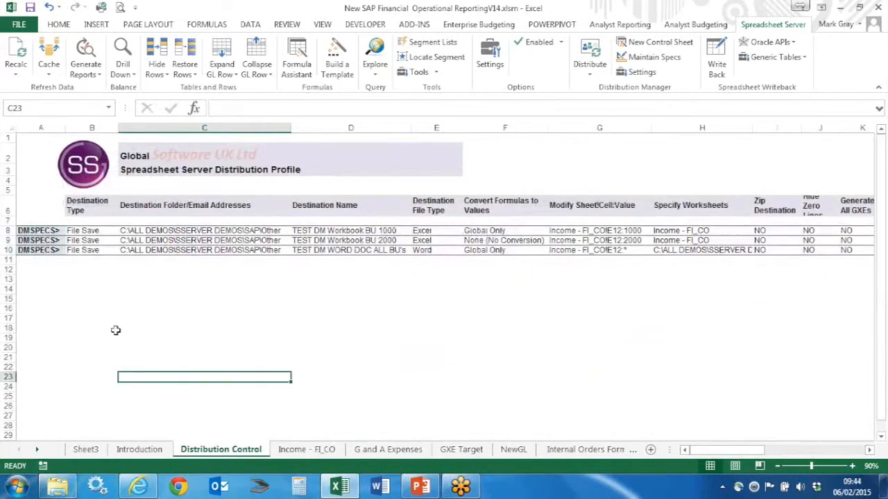
click(34, 230)
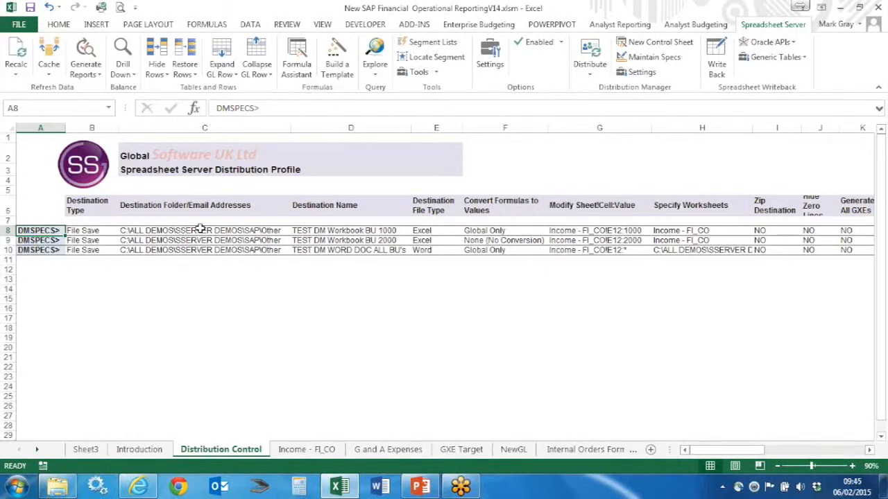
click(648, 60)
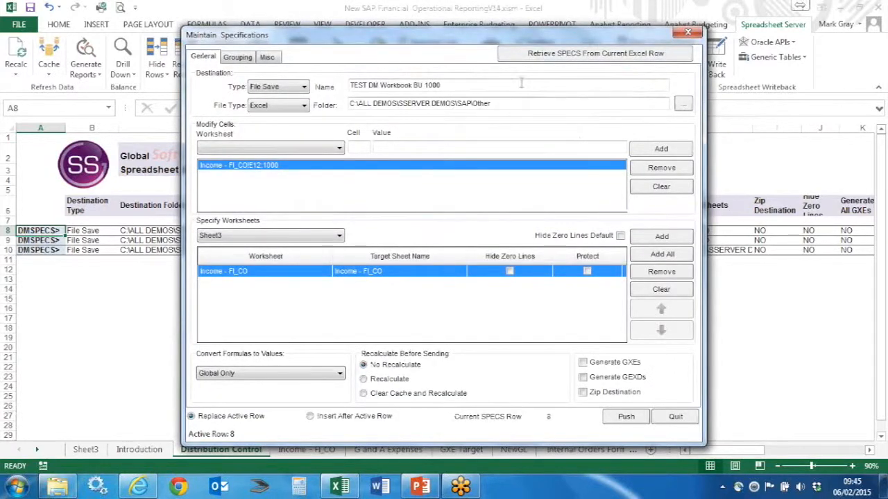
drag(425, 36, 428, 28)
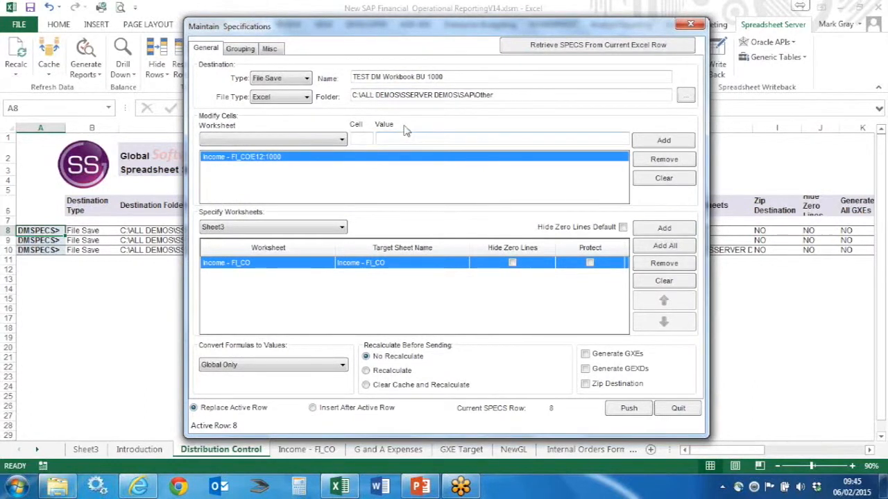
Review the specification's destination settings: the available destination types, workbook name, target folder and file types
click(307, 79)
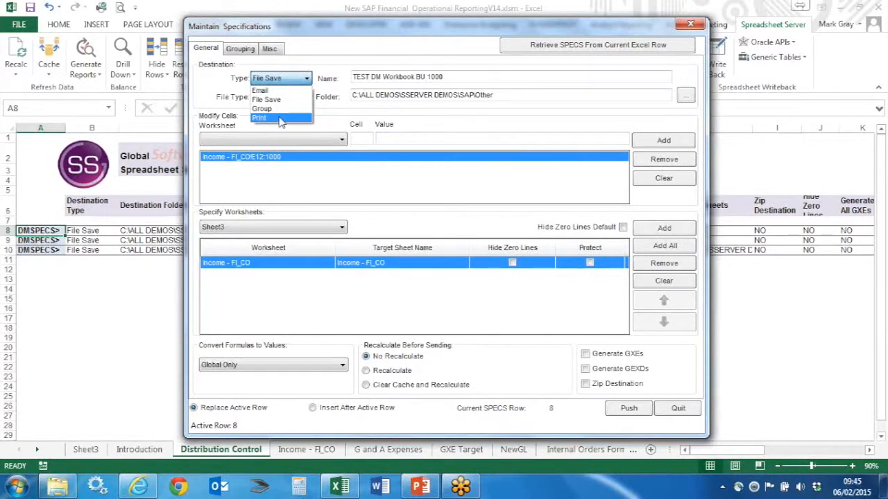
click(449, 79)
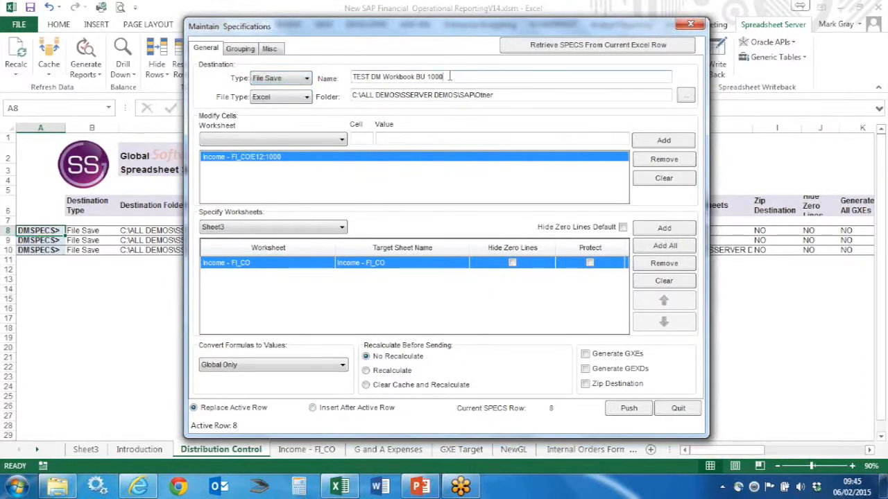
drag(448, 77, 351, 77)
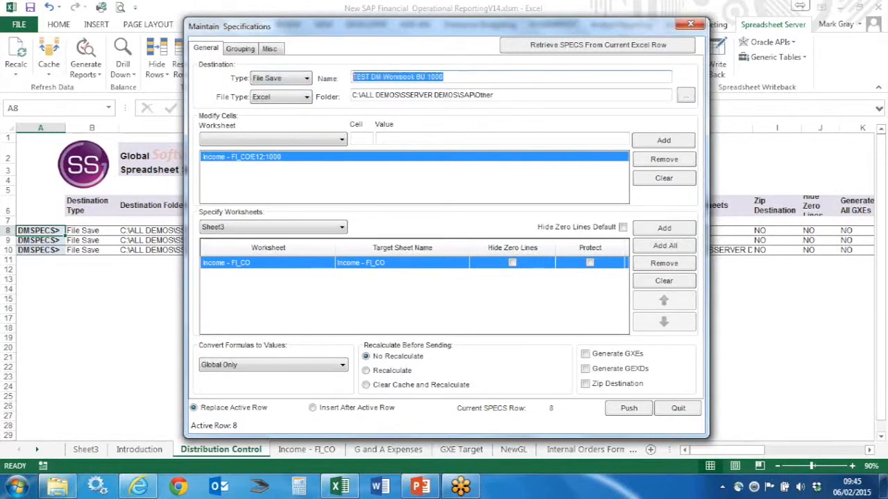
click(446, 77)
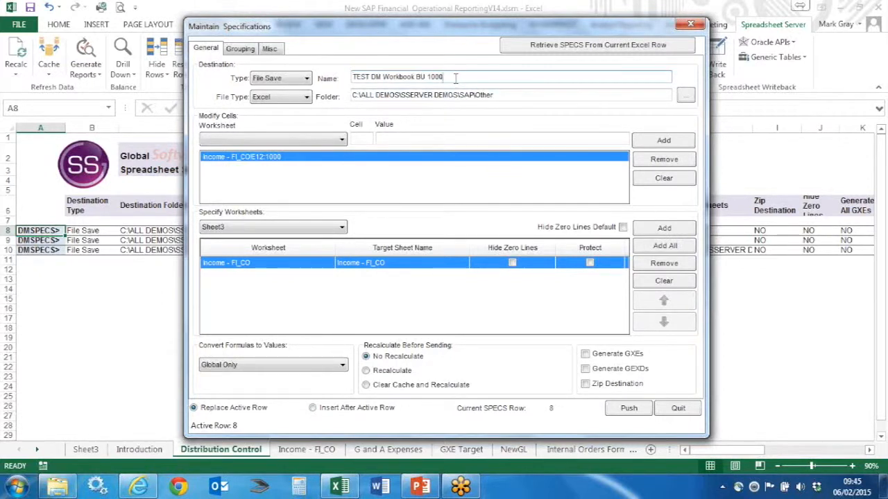
drag(497, 95, 345, 98)
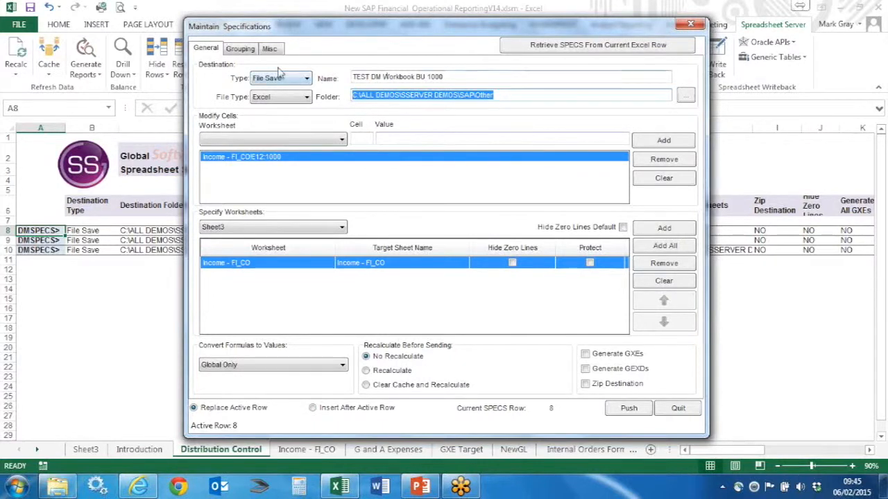
click(307, 98)
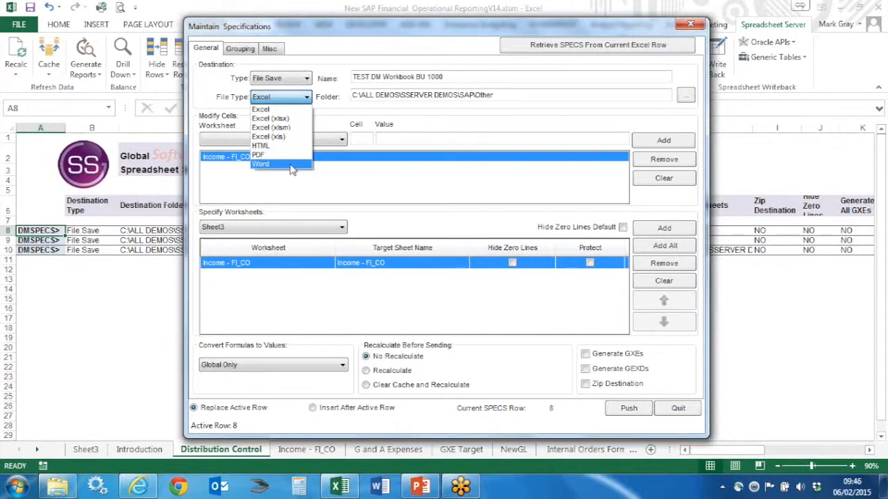
click(461, 181)
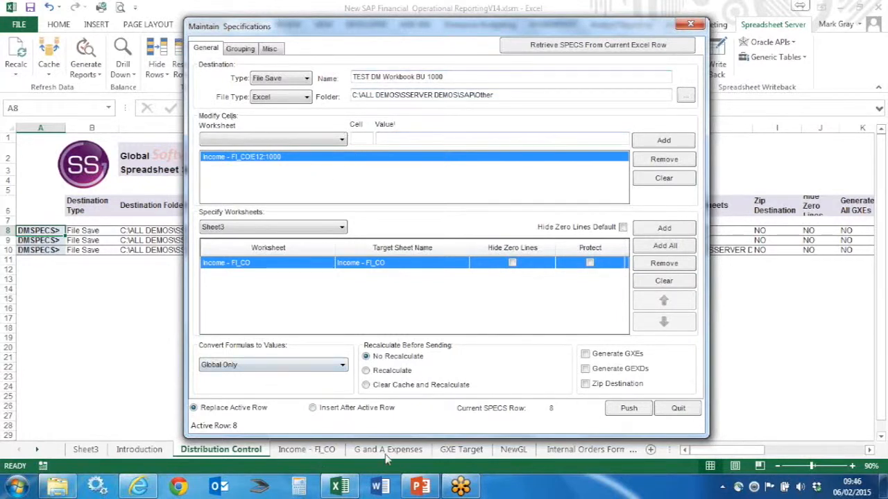
Review the specification's cell modification sheets, worksheets available for distribution and formula conversion choices, keeping Global Only, and close Maintain Specifications
click(343, 140)
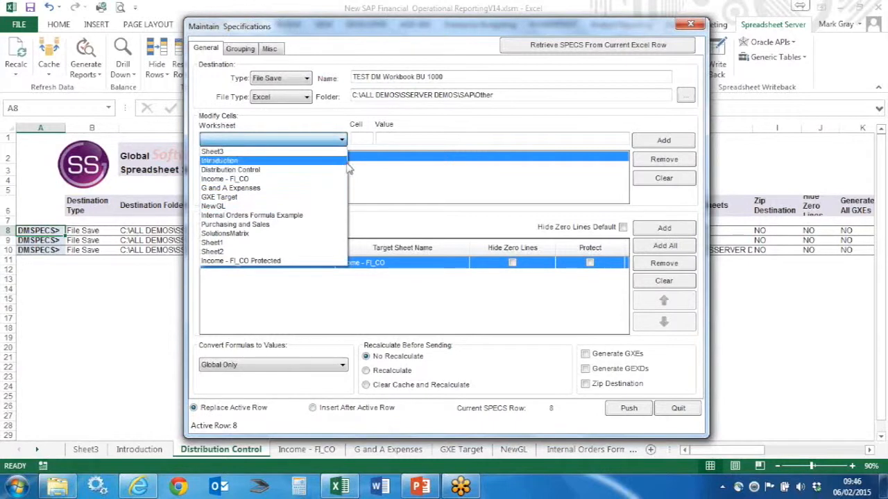
click(477, 125)
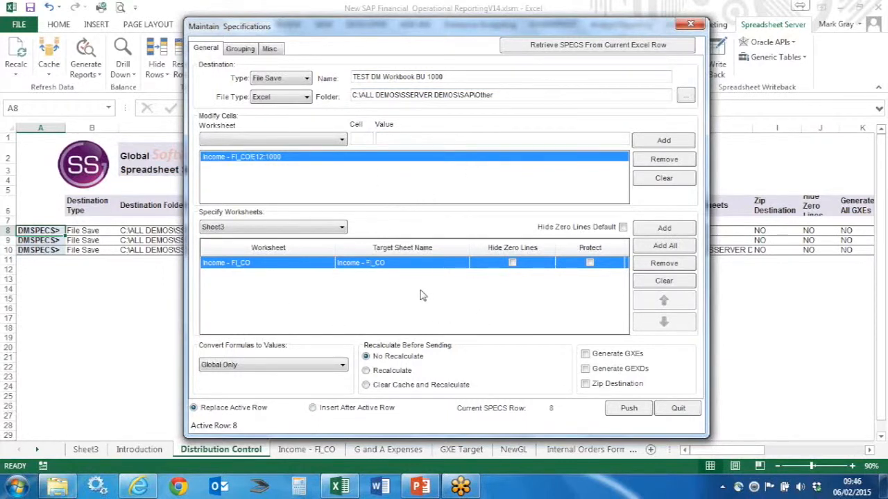
click(342, 229)
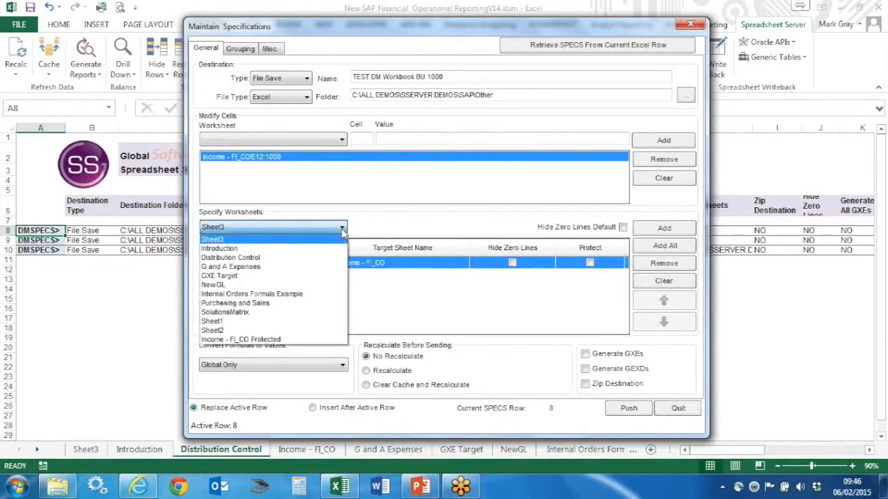
click(446, 226)
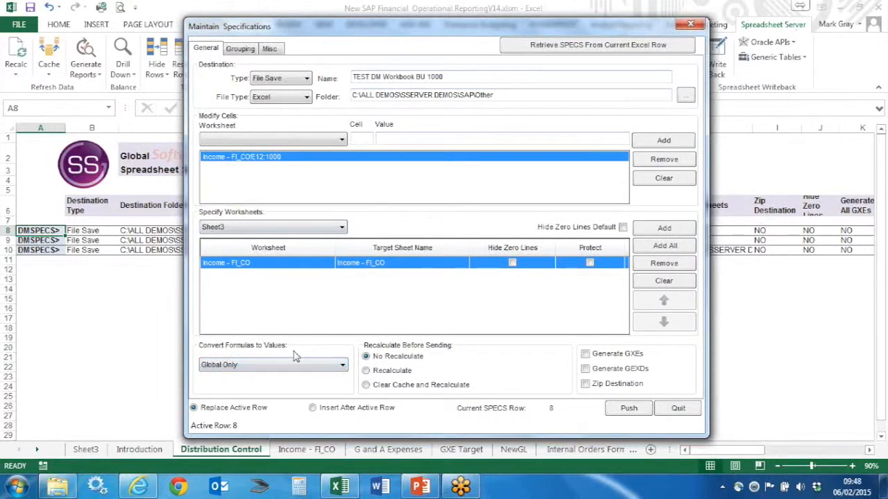
click(340, 368)
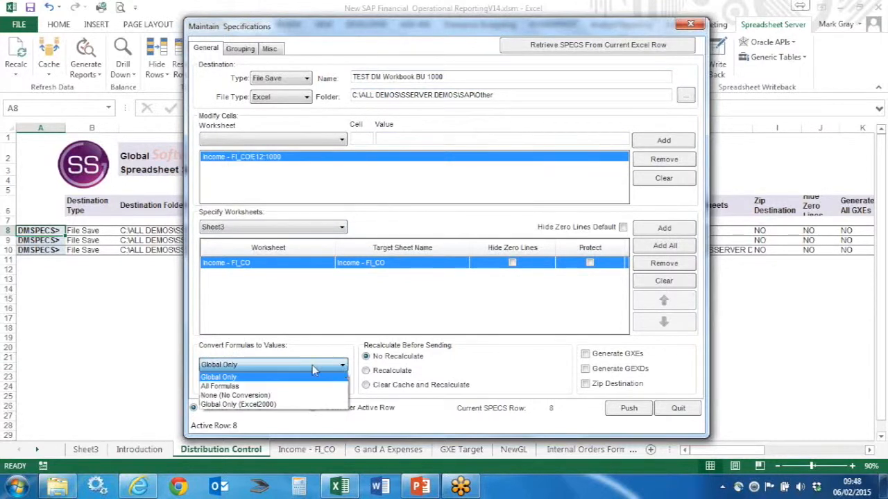
click(247, 376)
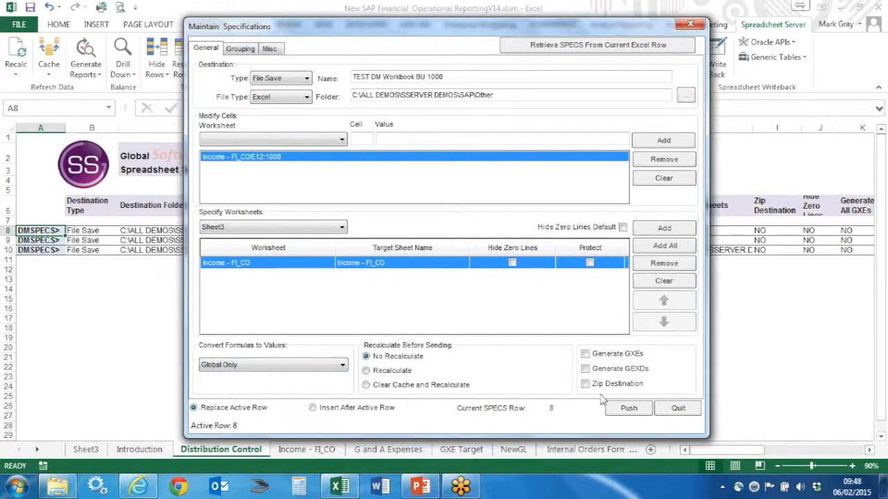
click(678, 409)
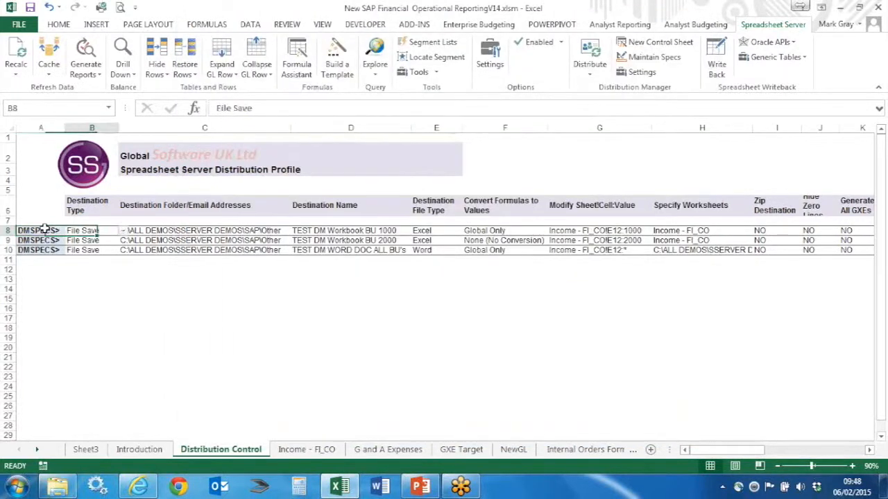
Examine the row 8 specification in the Distribution Control sheet across its columns, through to Generate All GXEs and back
key(Right)
key(Right)
key(Right)
key(Right)
key(Right)
key(Right)
key(Right)
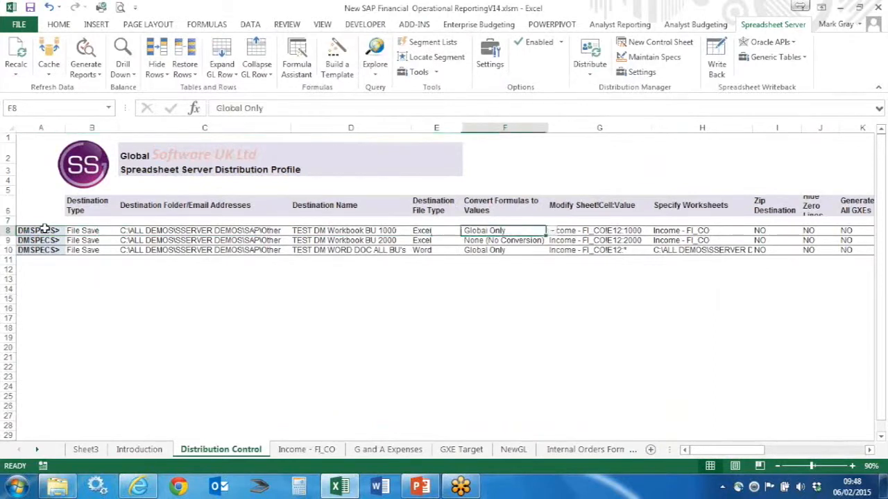
key(Right)
key(Right)
key(Right)
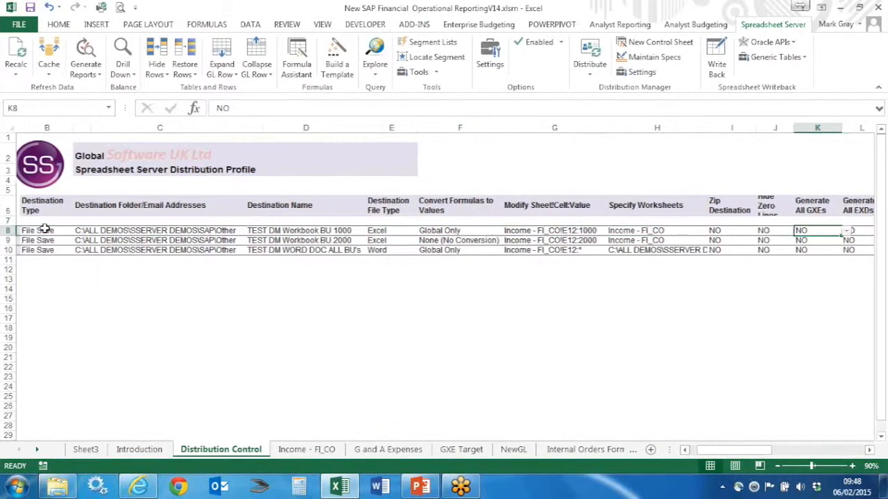
key(Left)
key(Left)
key(Left)
key(Left)
key(Left)
key(Left)
key(Left)
key(Left)
key(Left)
key(Left)
key(Left)
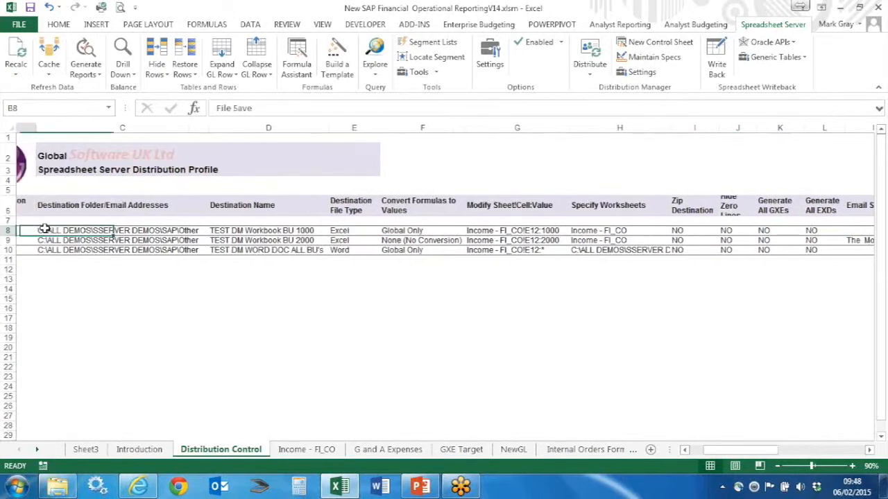
Examine the row 9 specification's destination name, its business area value in G9 and its formula conversion setting in F9
key(Down)
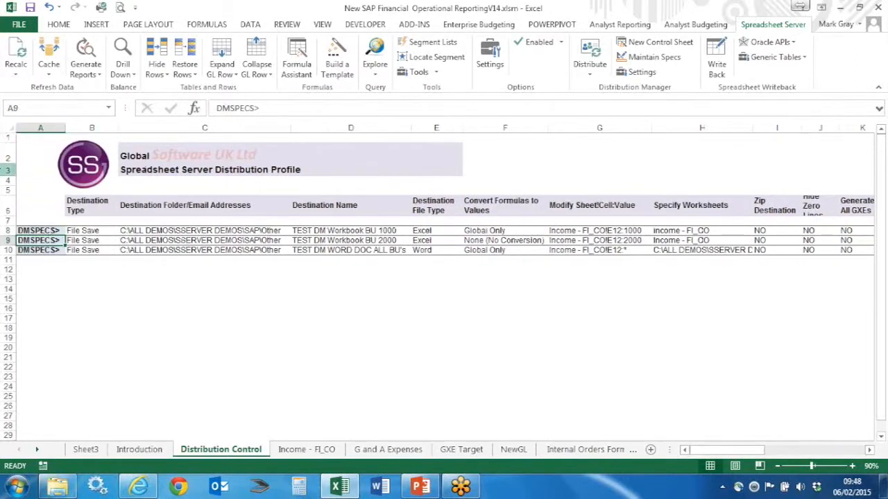
click(350, 243)
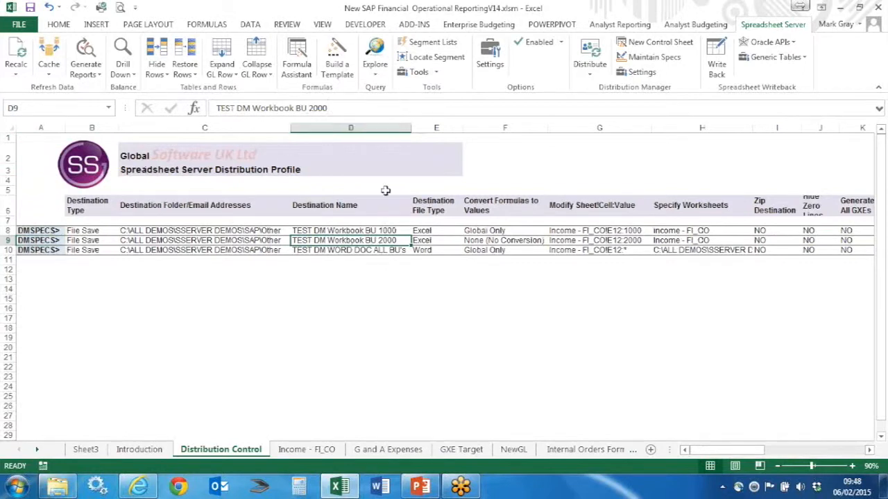
click(593, 240)
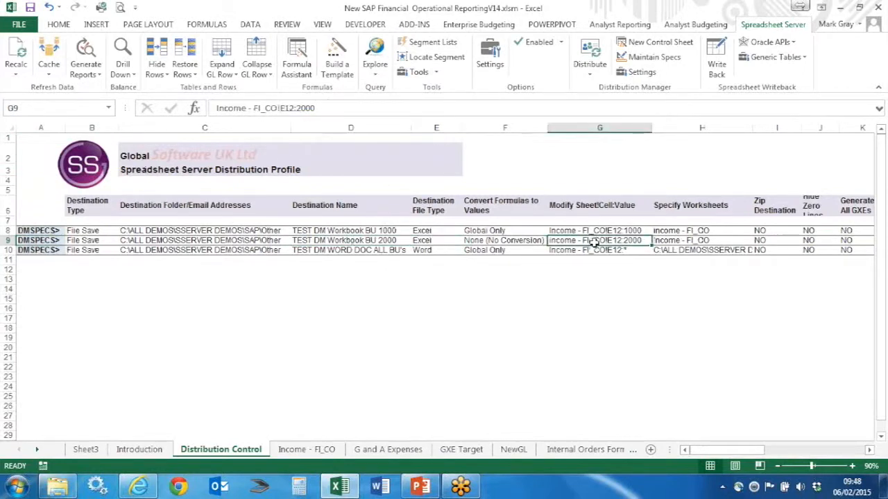
click(318, 108)
double_click(319, 108)
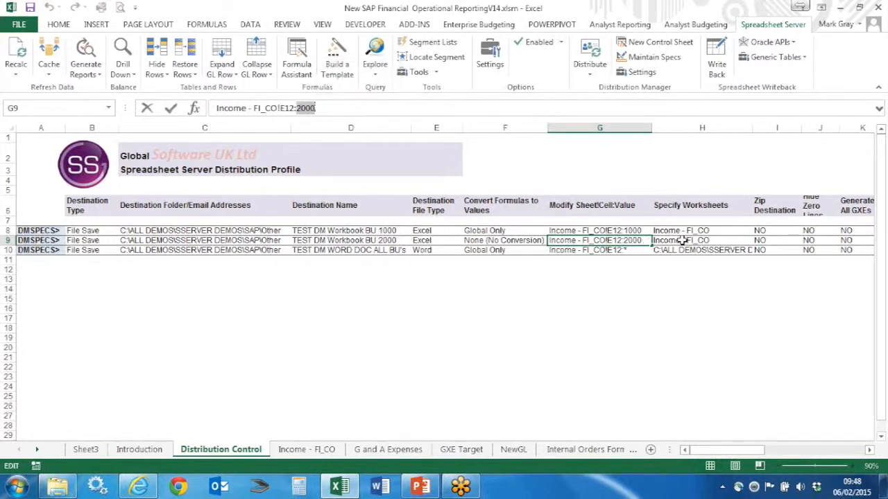
click(487, 240)
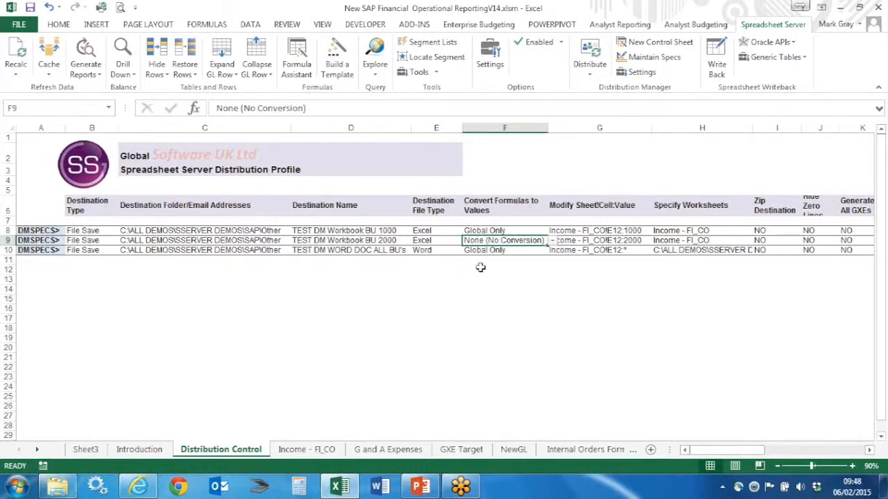
Distribute only the selected specifications in rows 8 and 9 of the Distribution Control sheet
drag(52, 232, 48, 237)
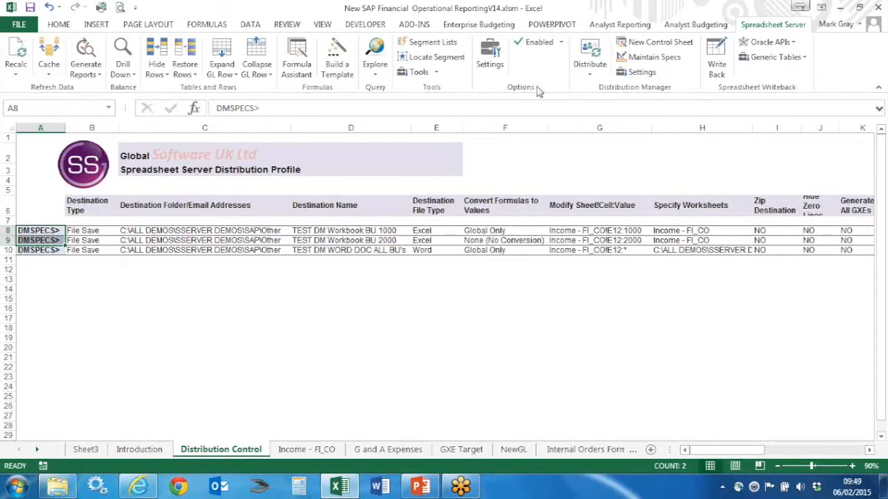
click(589, 73)
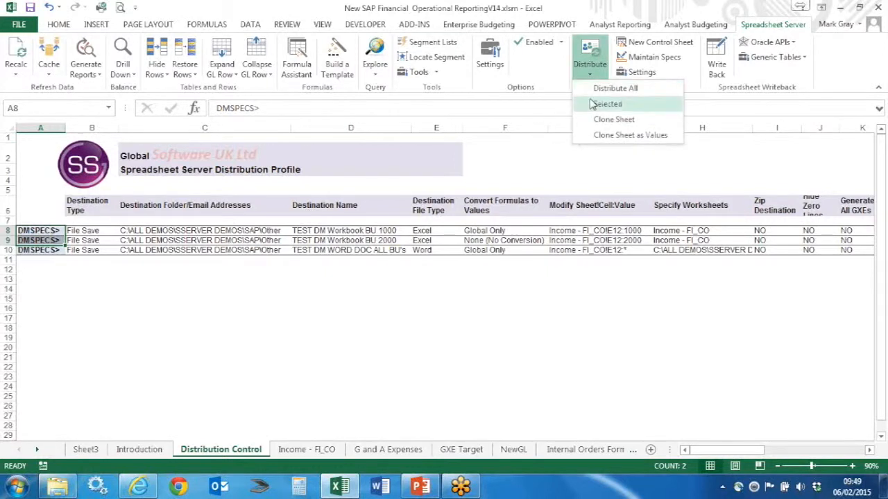
click(591, 102)
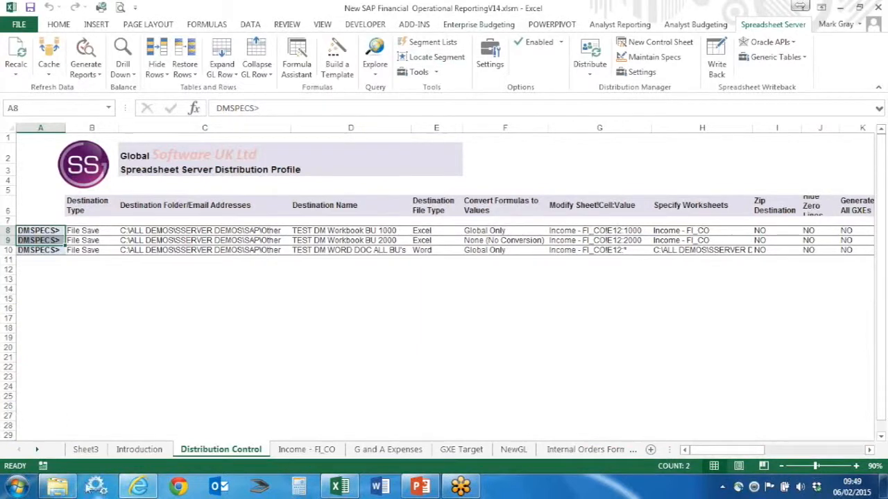
Switch to File Explorer and open TEST DM Workbook BU 1000.xlsm from C:\ALL DEMOS\SSERVER DEMOS\SAP\Other
click(57, 487)
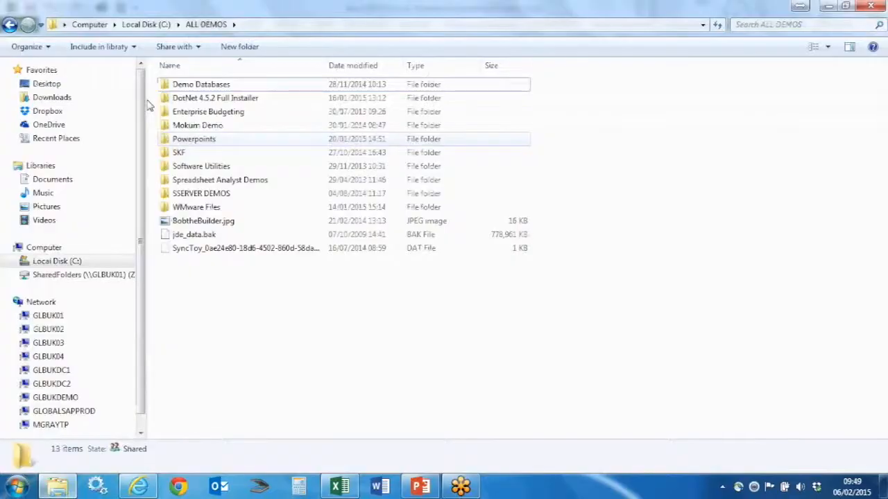
click(61, 262)
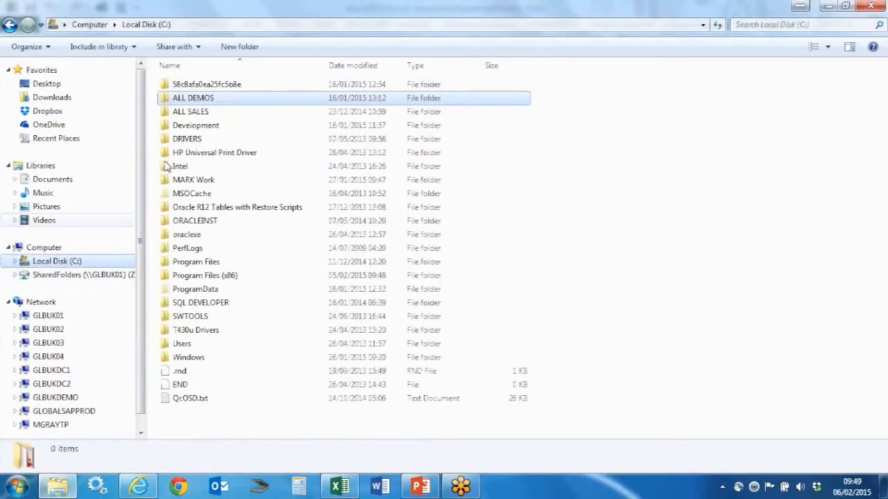
double_click(200, 101)
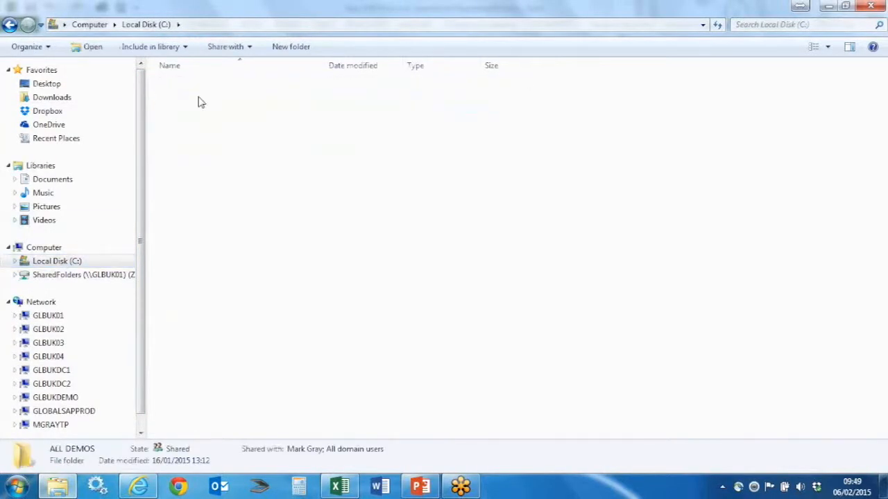
double_click(200, 196)
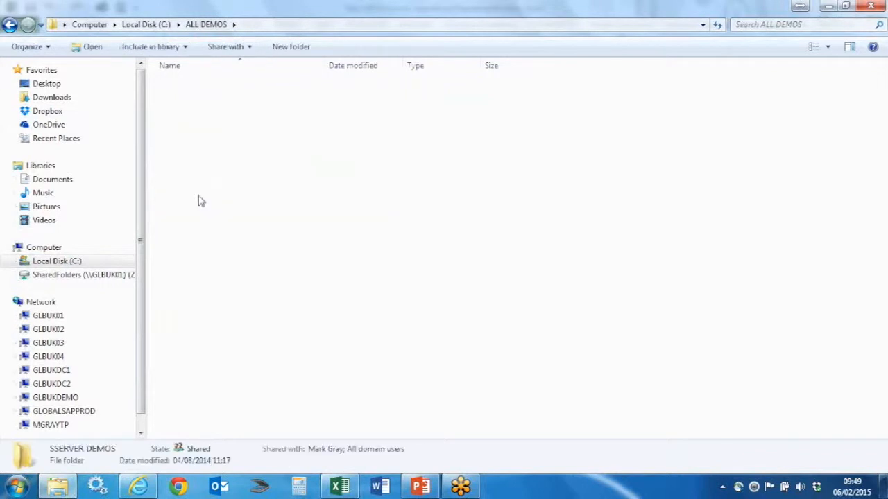
double_click(182, 342)
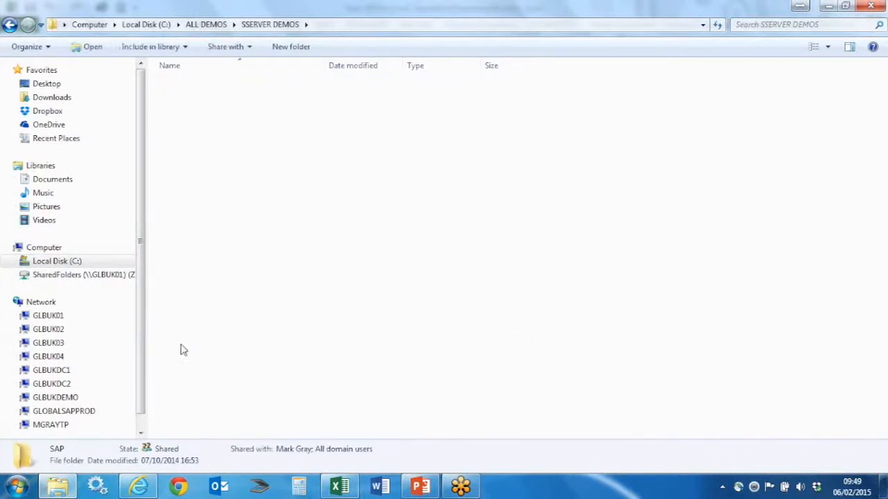
double_click(184, 86)
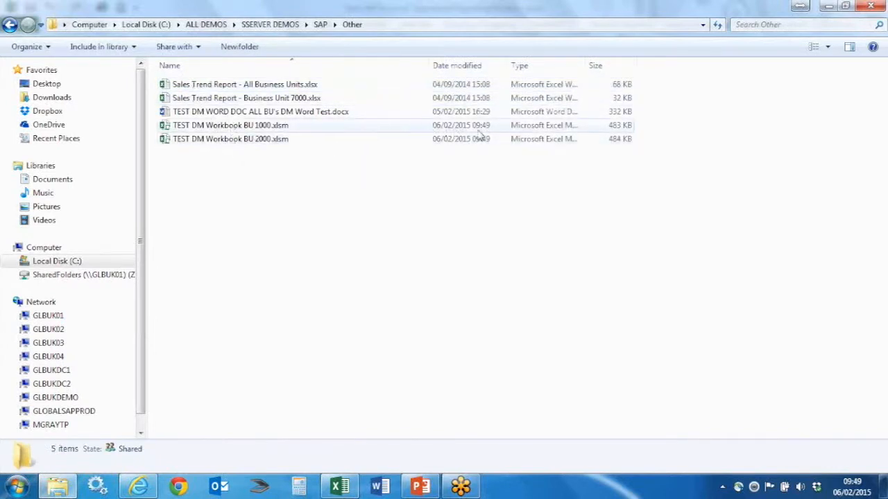
click(223, 127)
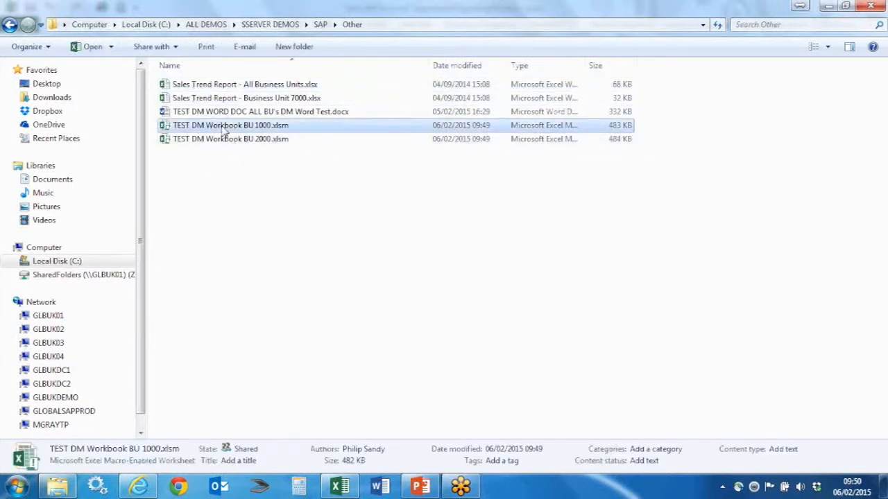
double_click(223, 126)
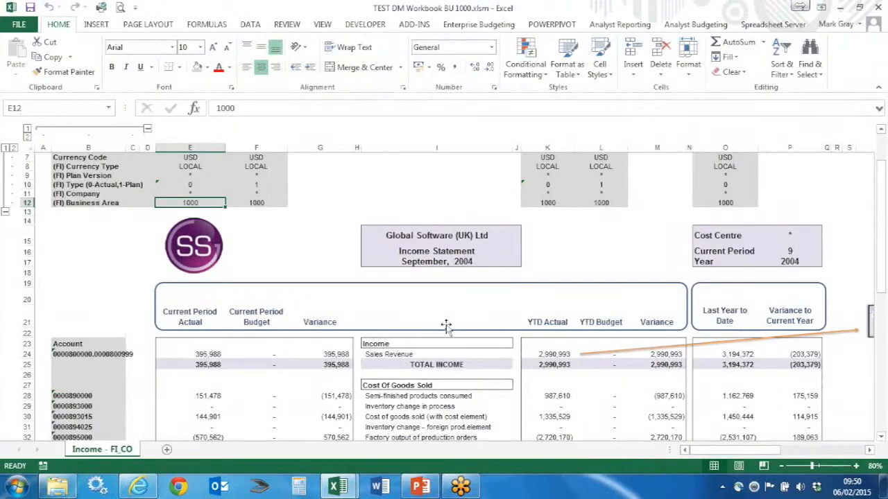
Examine the business area in E12 and whether the YTD Actual sales revenue in K24 holds a formula or a value
scroll(447, 328, down, 1)
scroll(315, 259, up, 2)
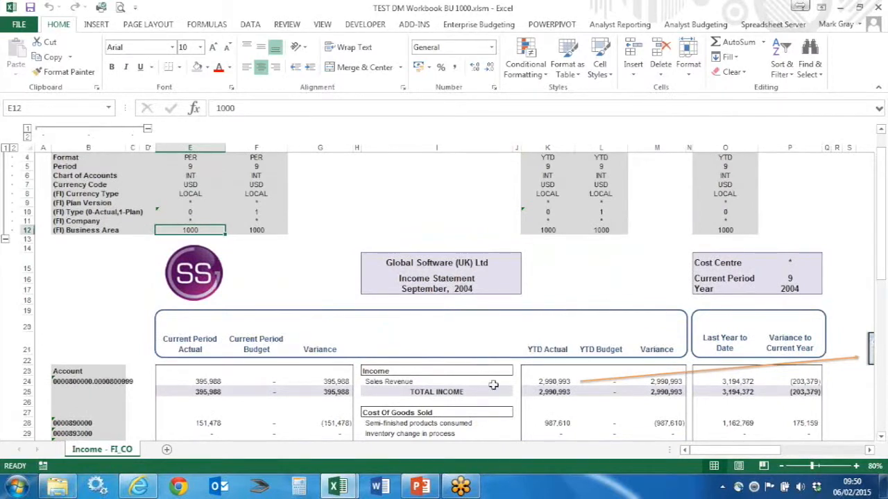
click(548, 383)
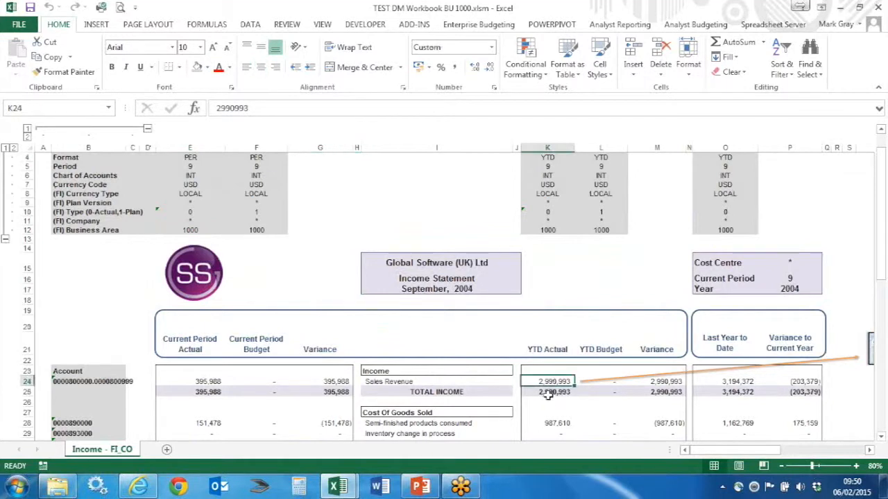
click(194, 232)
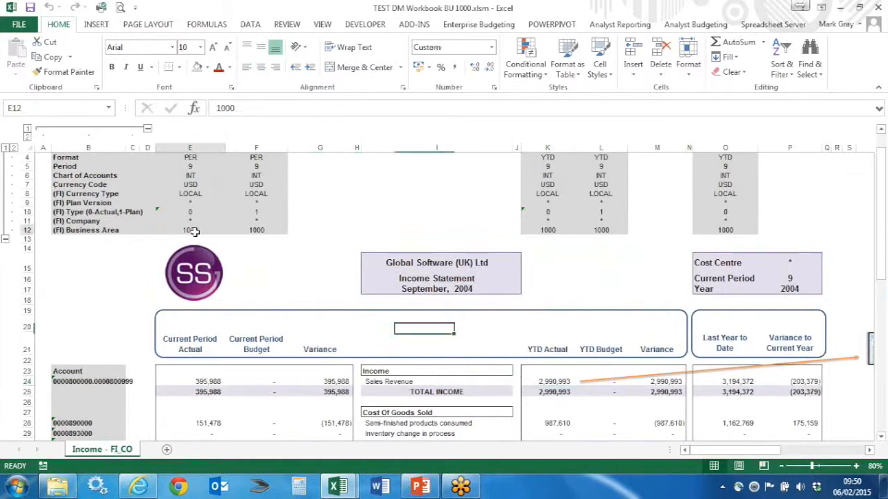
click(557, 382)
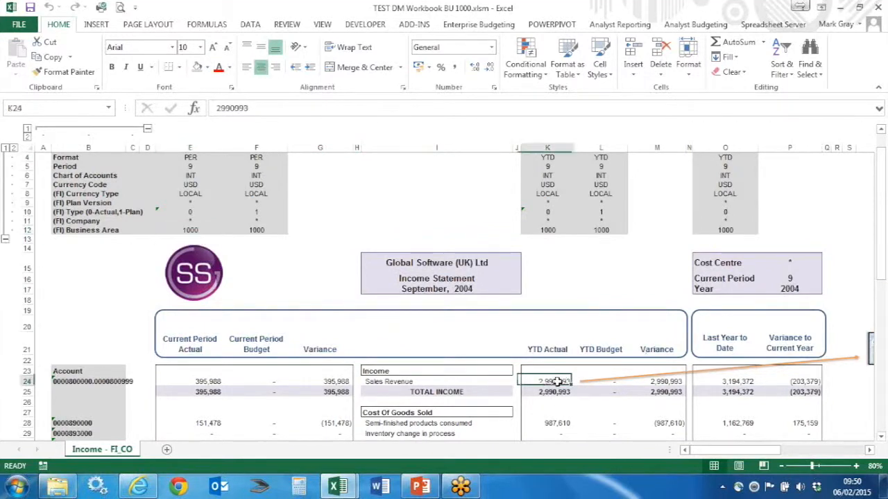
click(253, 108)
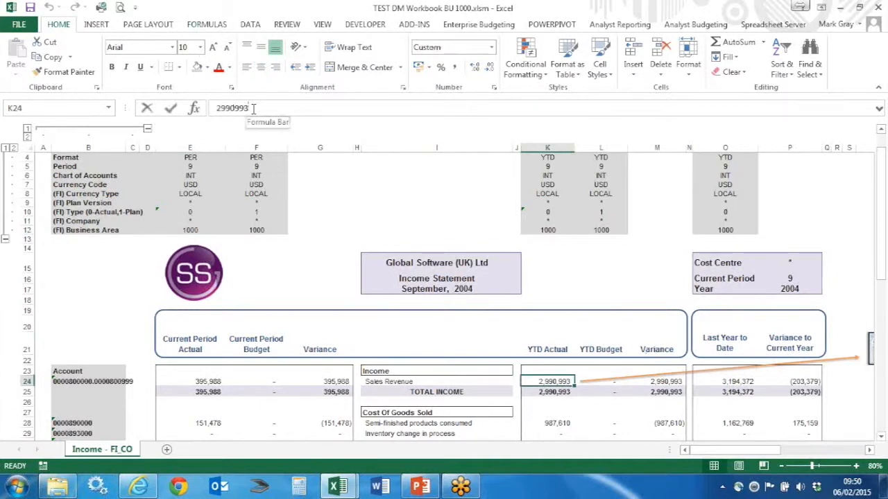
drag(253, 109, 215, 109)
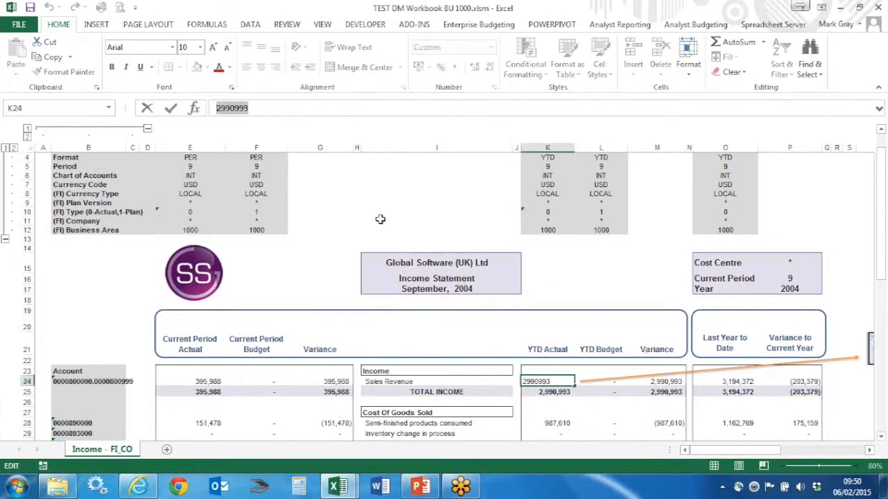
Return to the Other folder in File Explorer and open TEST DM Workbook BU 2000.xlsm
click(69, 487)
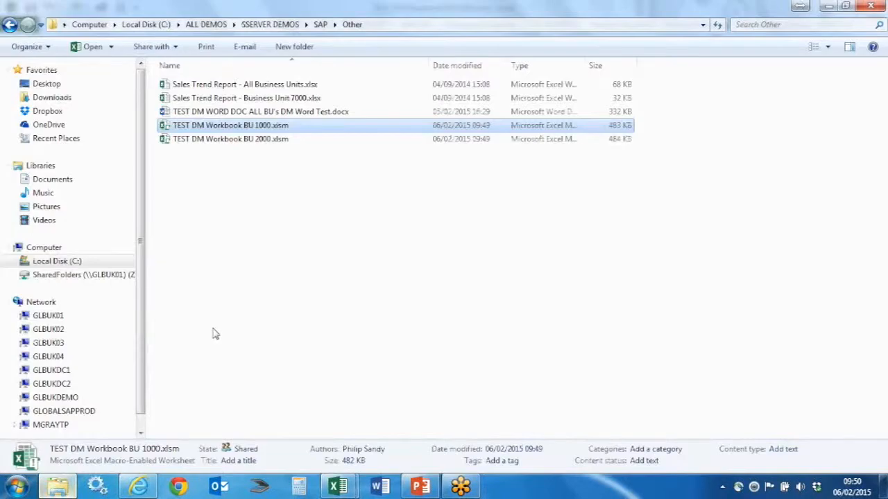
click(238, 141)
double_click(283, 141)
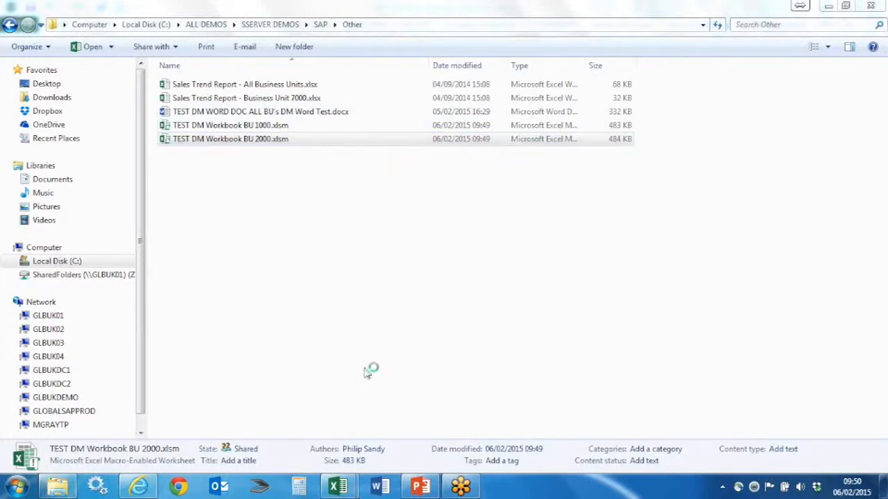
click(227, 128)
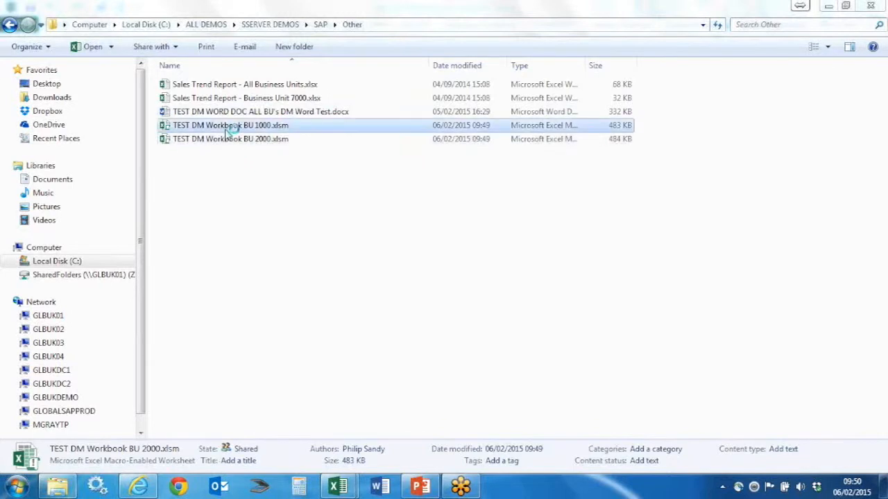
Open TEST DM Workbook BU 2000.xlsm from the Other folder and keep the BU 1000 workbook open as well
click(228, 140)
click(338, 488)
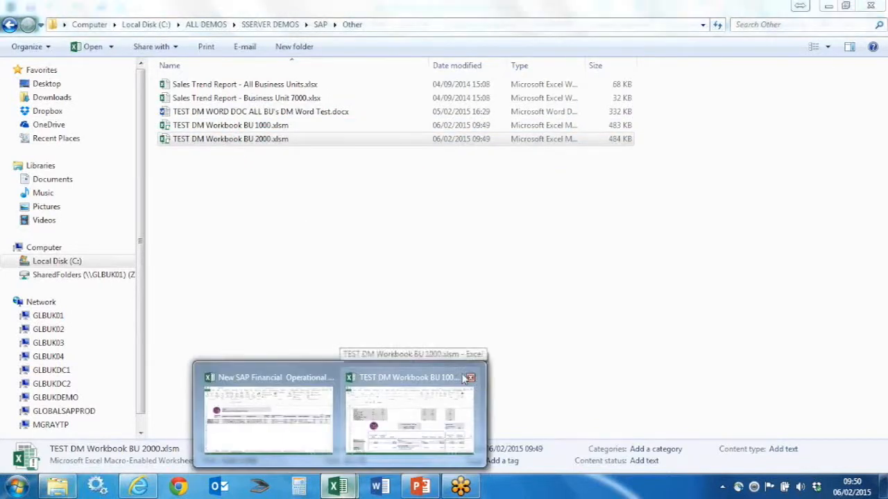
mouse_move(455, 387)
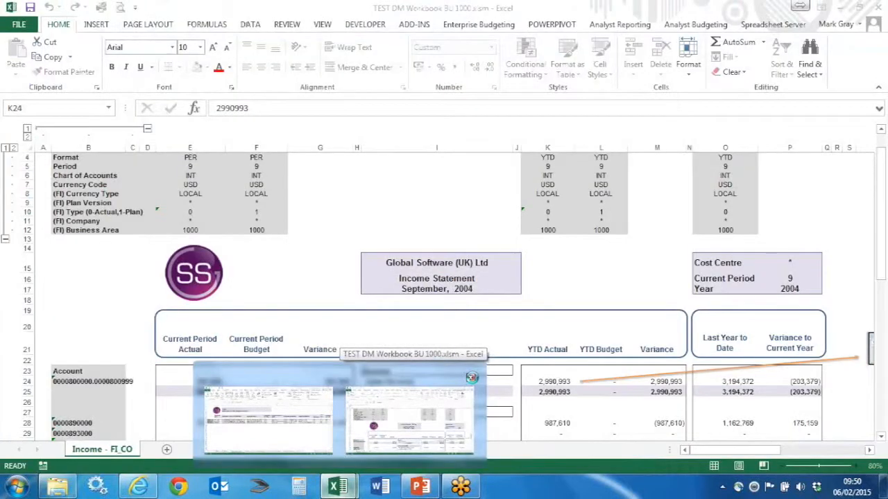
click(471, 378)
click(498, 259)
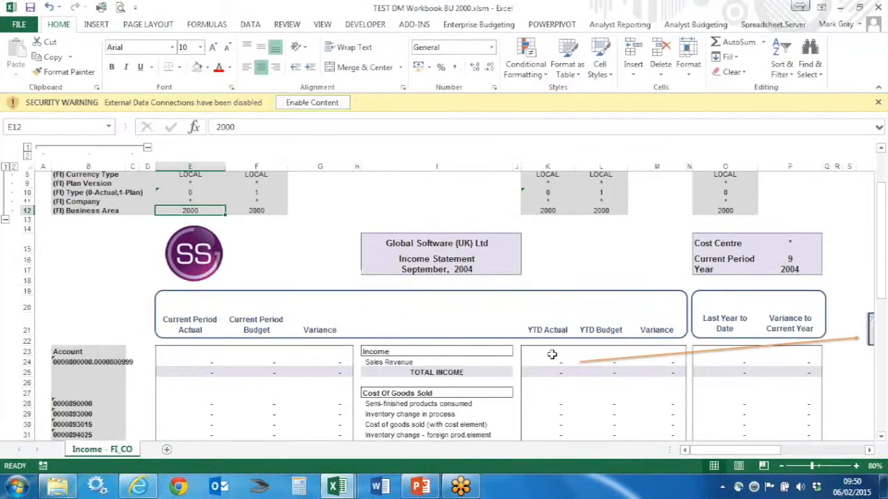
Examine whether the YTD Actual salaries in K40 of the BU 2000 workbook hold a formula or a value
scroll(552, 355, down, 8)
click(556, 269)
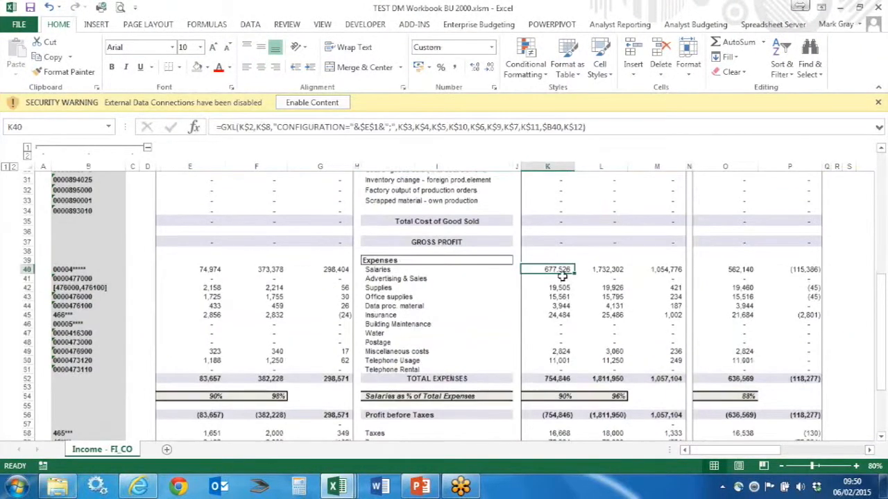
scroll(555, 291, up, 8)
scroll(550, 307, down, 7)
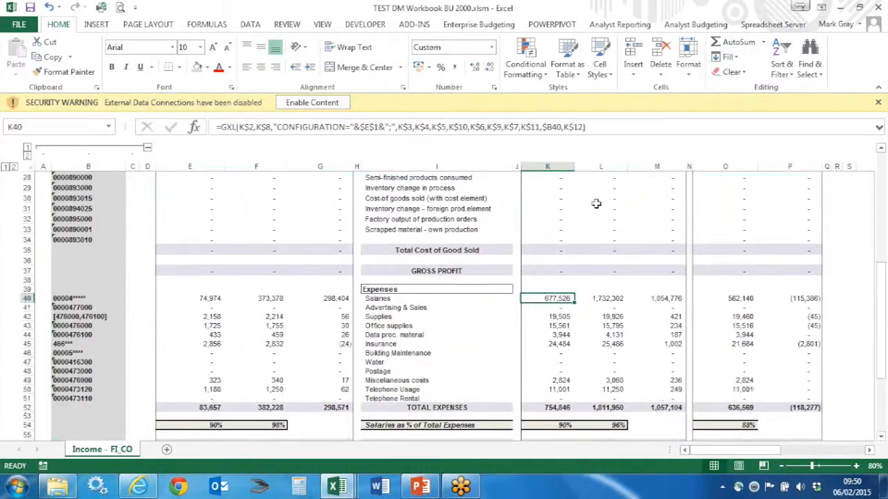
scroll(278, 187, up, 1)
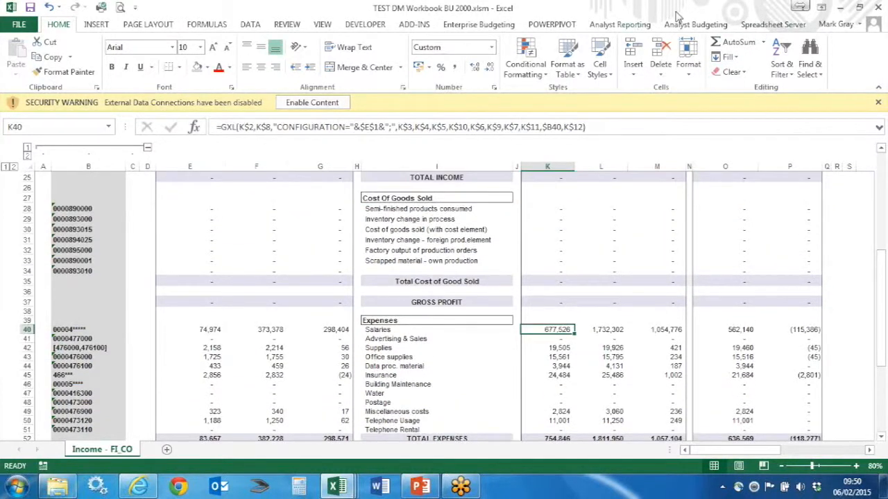
click(786, 25)
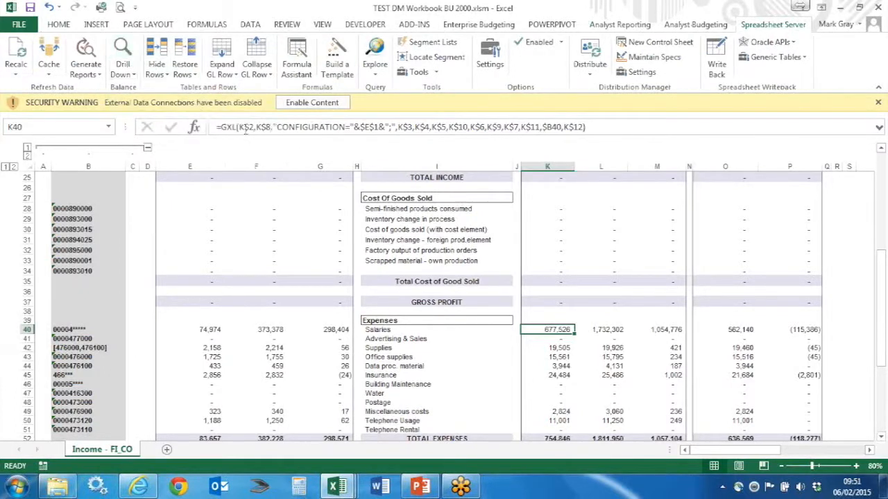
Switch to File Explorer and open TEST DM WORD DOC ALL BU's DM Word Test.docx from the Other folder
click(59, 486)
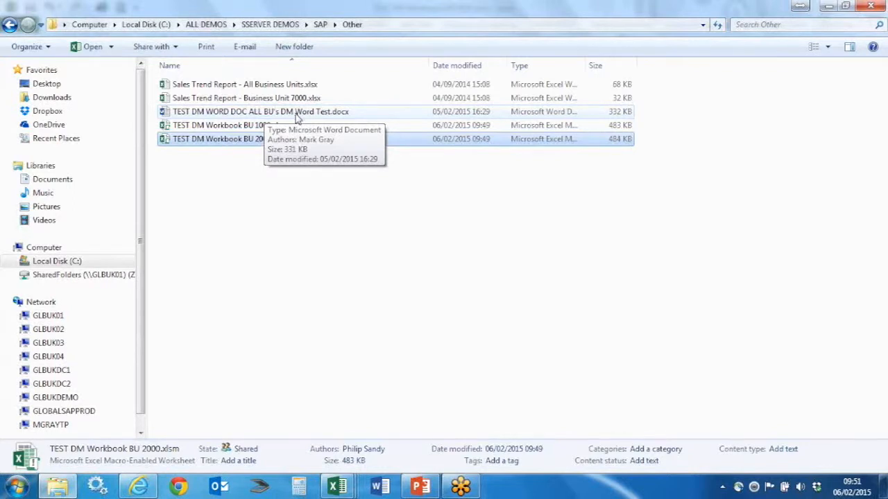
click(296, 117)
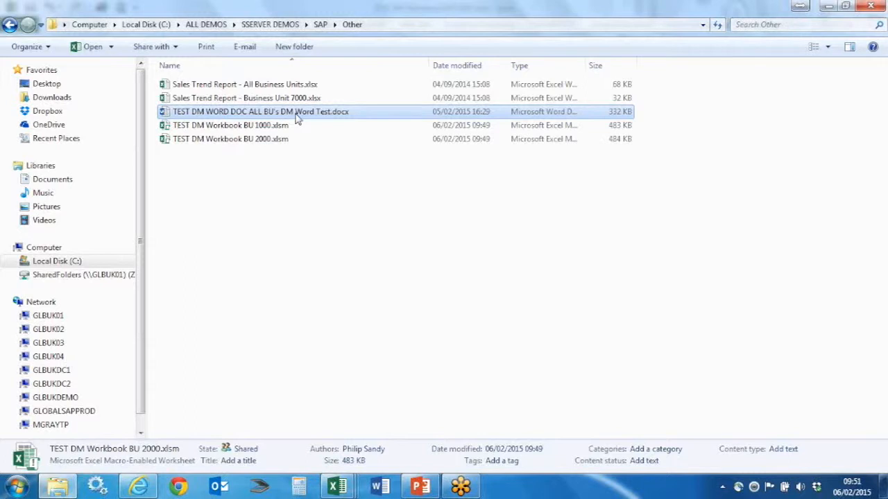
double_click(296, 115)
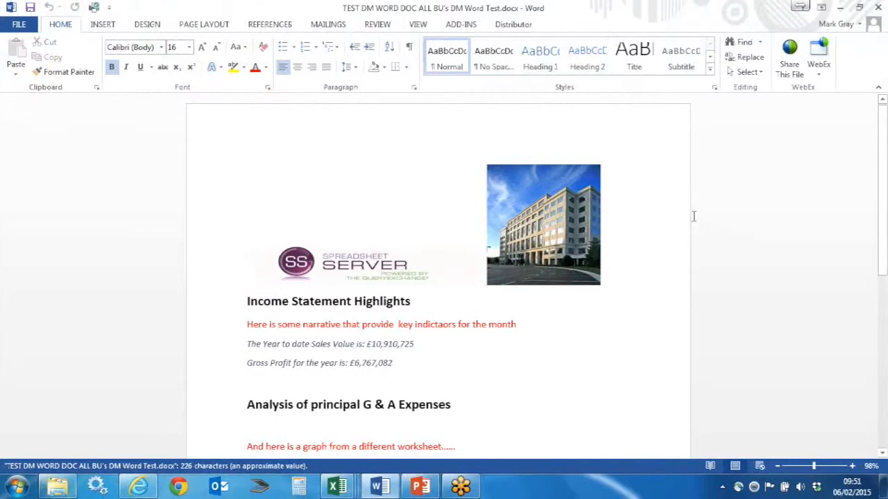
Examine the year-to-date sales value and the gross profit figure under Income Statement Highlights in the Word document
scroll(670, 190, down, 1)
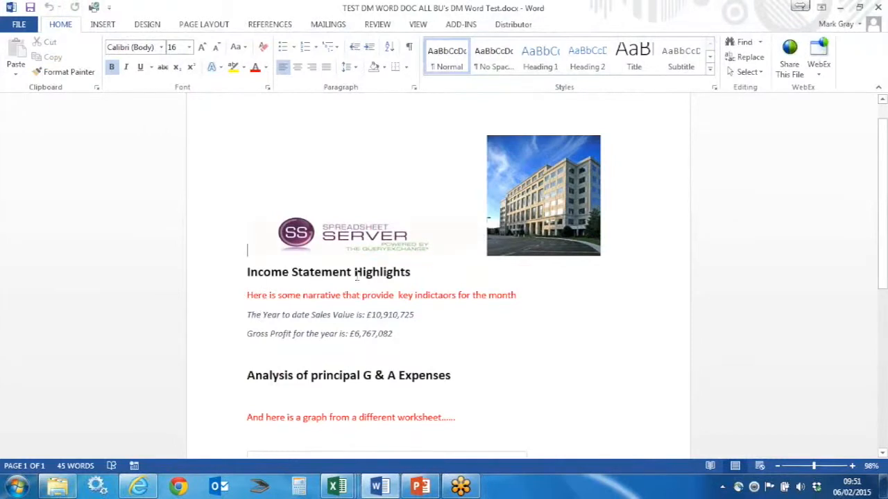
drag(247, 314, 419, 318)
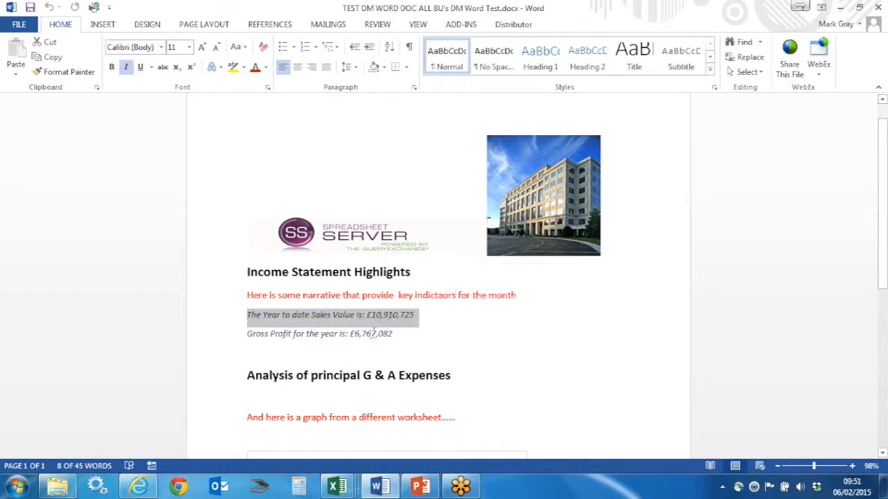
drag(350, 334, 403, 334)
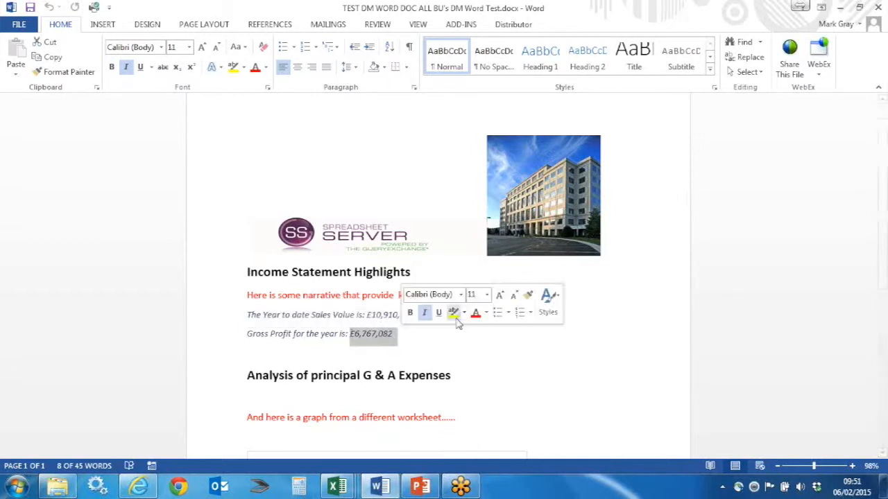
Examine the G & A Expenses By Period graph in the Word document and review it alongside the narrative above
scroll(457, 373, down, 4)
scroll(395, 371, down, 4)
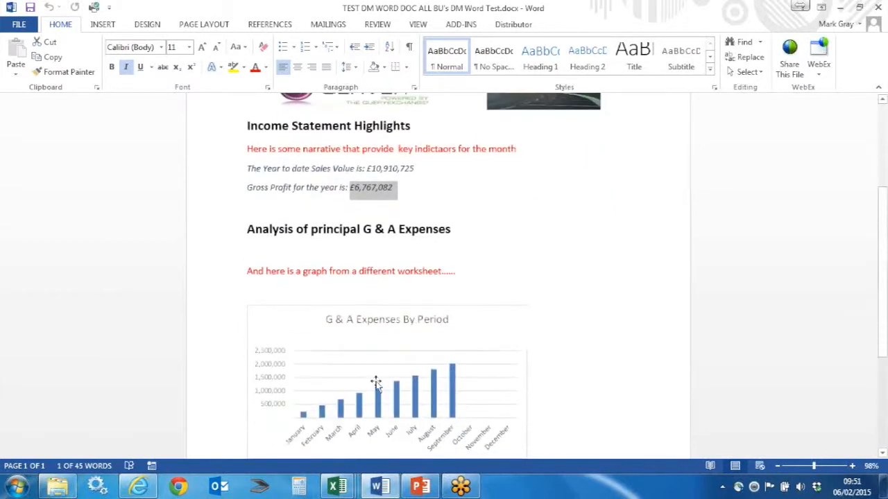
scroll(395, 372, up, 1)
scroll(360, 373, down, 1)
click(299, 369)
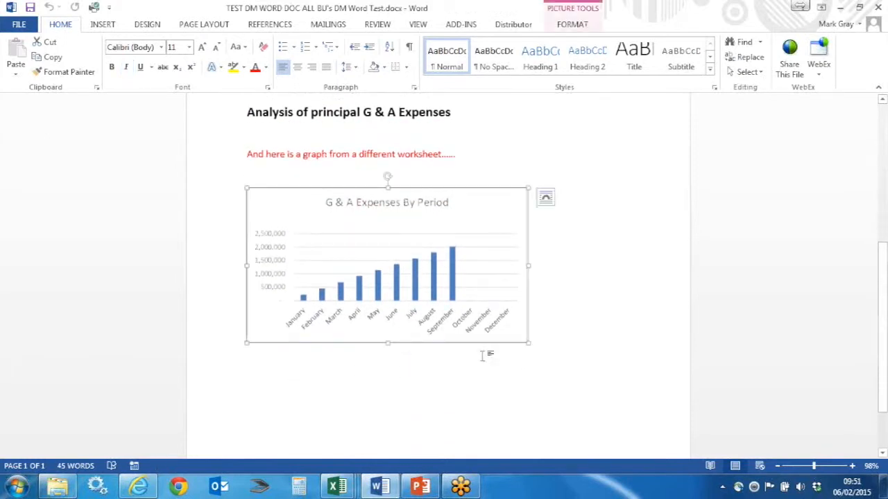
scroll(581, 245, up, 3)
scroll(583, 247, up, 2)
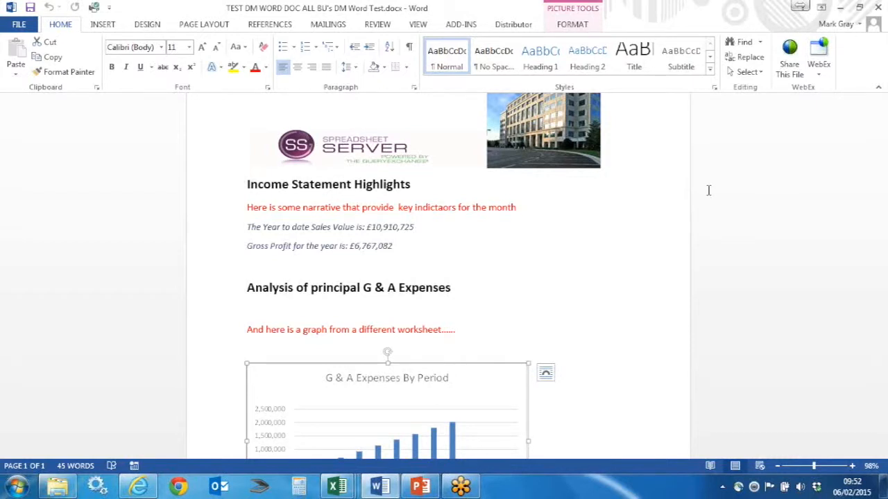
Close the Word document, switch to Excel, and close the BU 2000 and BU 1000 workbooks without saving changes
click(880, 8)
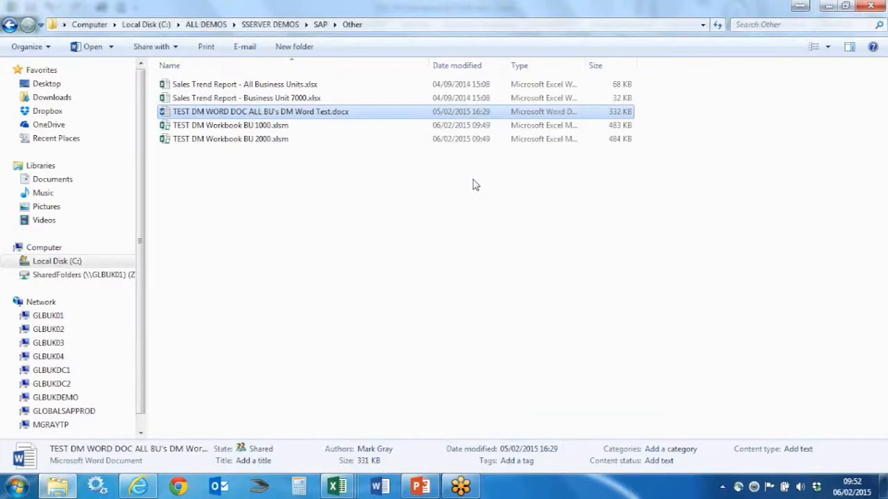
click(338, 486)
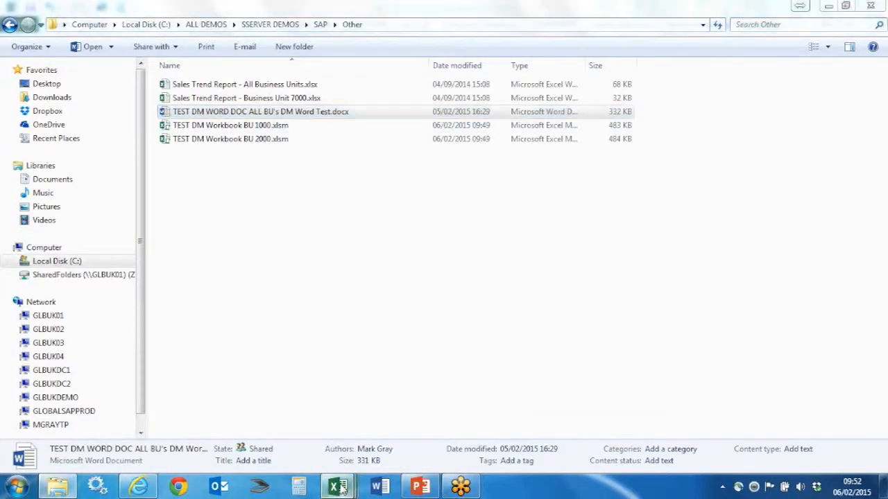
click(540, 377)
click(443, 259)
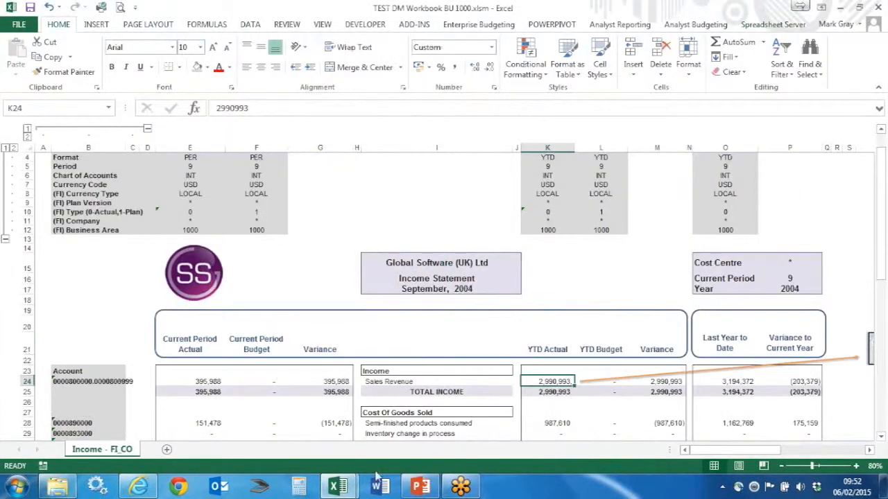
click(338, 486)
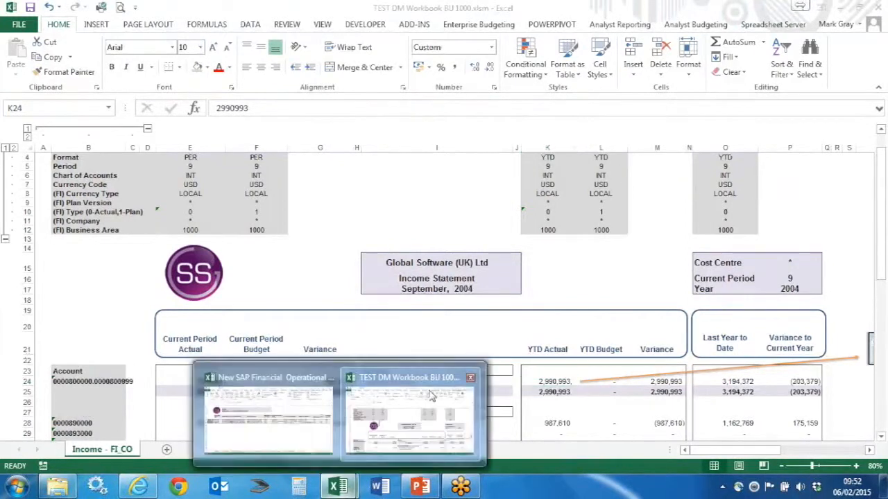
click(470, 377)
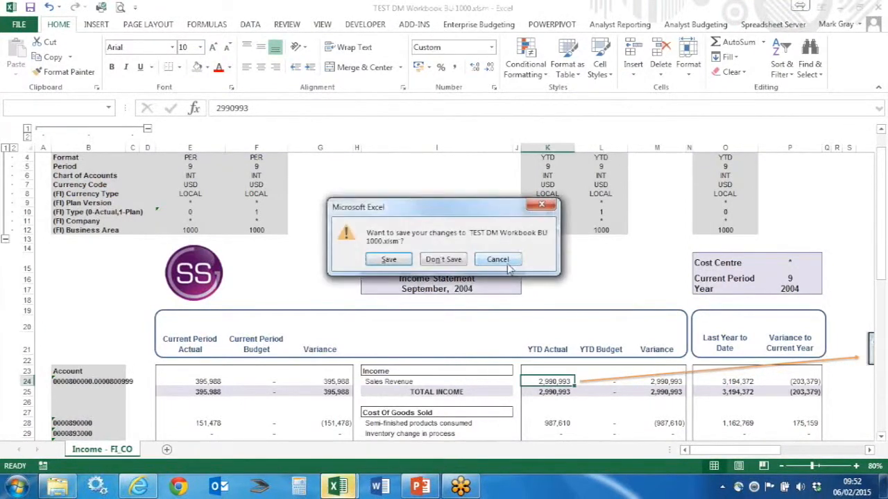
click(434, 259)
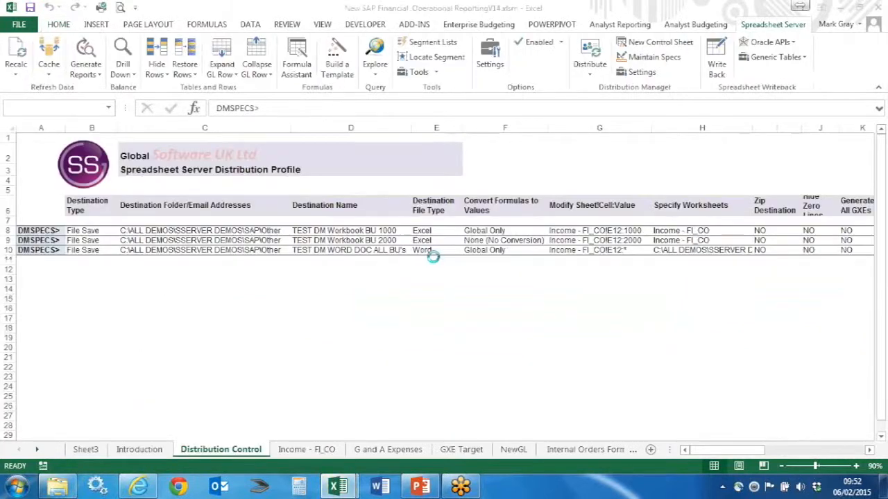
View the Income - FI_CO sheet and Sheet2 of the reporting workbook, and bring up the Internal Orders Formula Example sheet
click(316, 449)
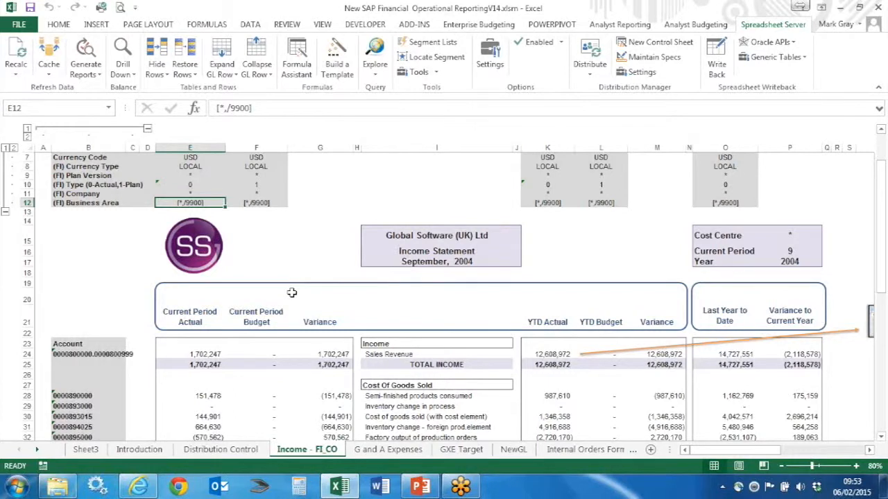
click(37, 449)
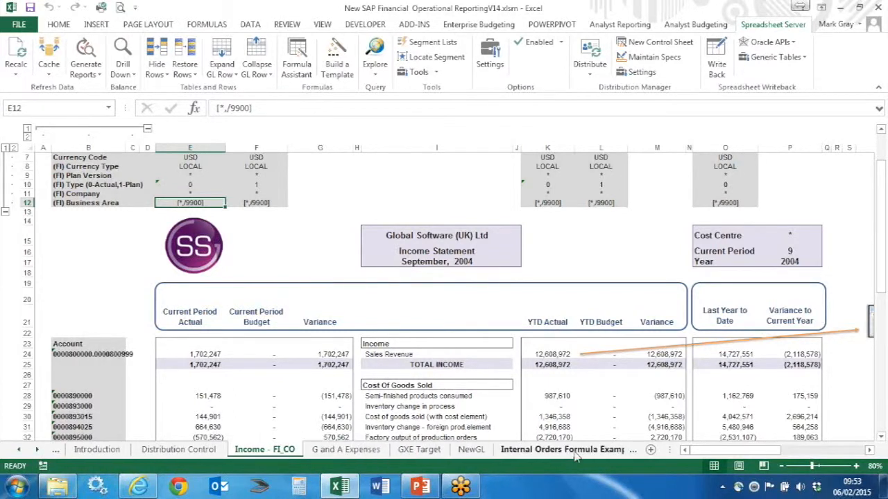
click(37, 449)
click(37, 449)
click(37, 449)
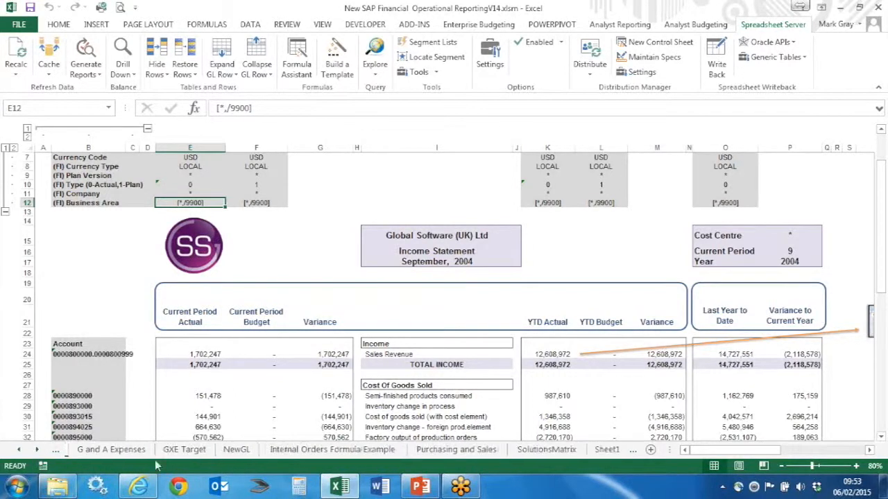
click(36, 450)
click(36, 450)
click(36, 450)
click(36, 450)
click(455, 449)
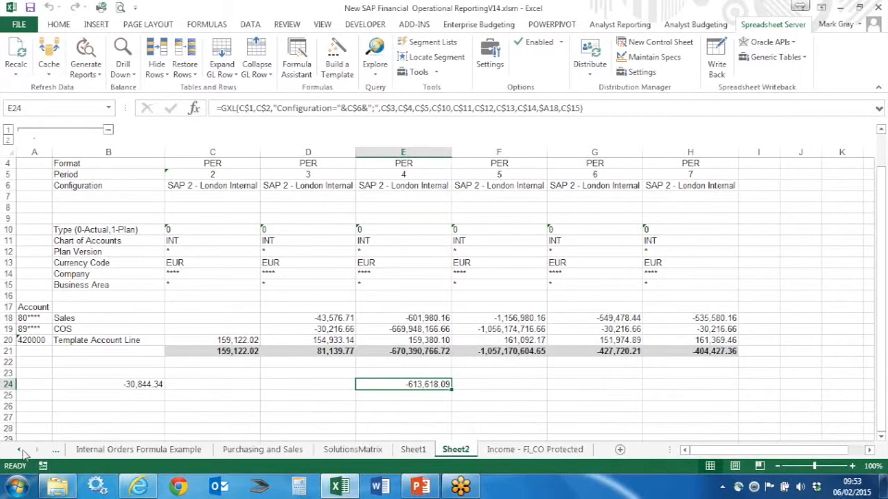
click(137, 451)
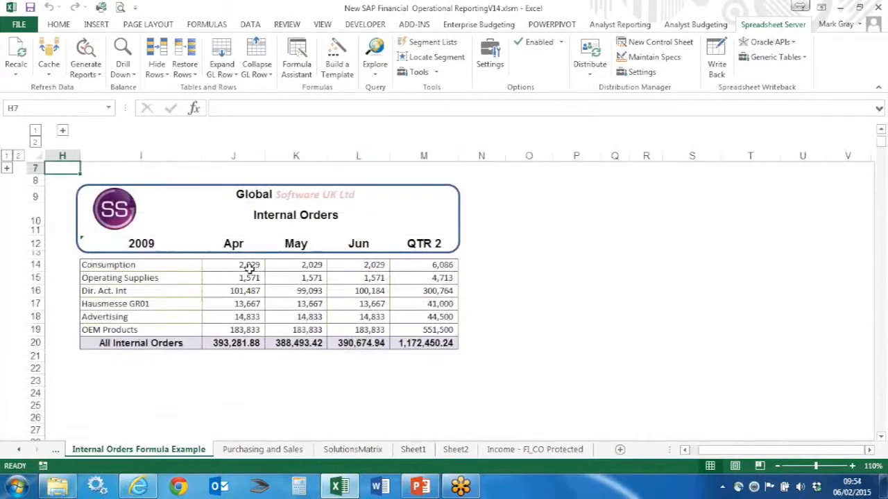